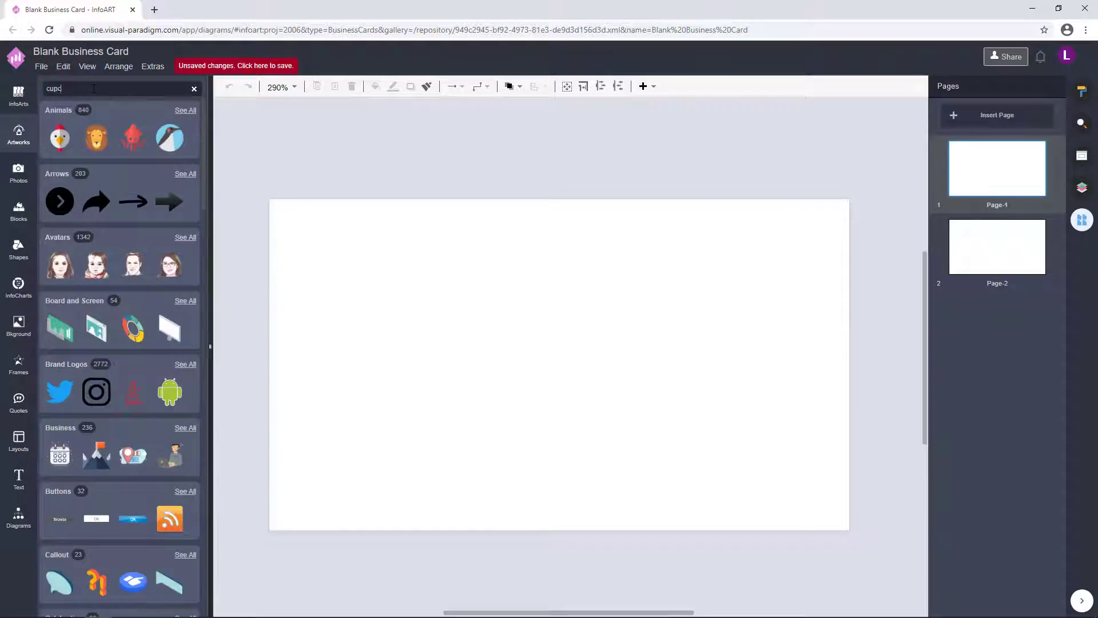
- Search photos for 'cupcakes' and place the colourful cake-plates photo on Page-1
{"action": "type", "text": "akes"}
{"action": "left_click", "coordinate": [19, 172]}
{"action": "left_click", "coordinate": [157, 283]}
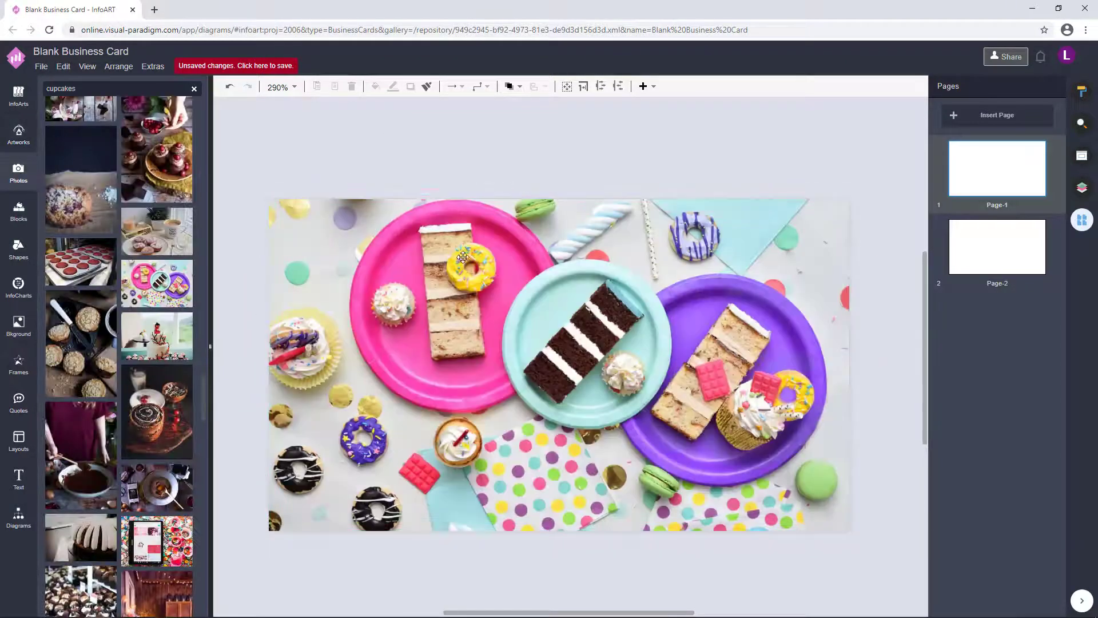
{"action": "scroll", "coordinate": [462, 258], "scroll_direction": "down", "scroll_amount": 1}
{"action": "left_click", "coordinate": [18, 517]}
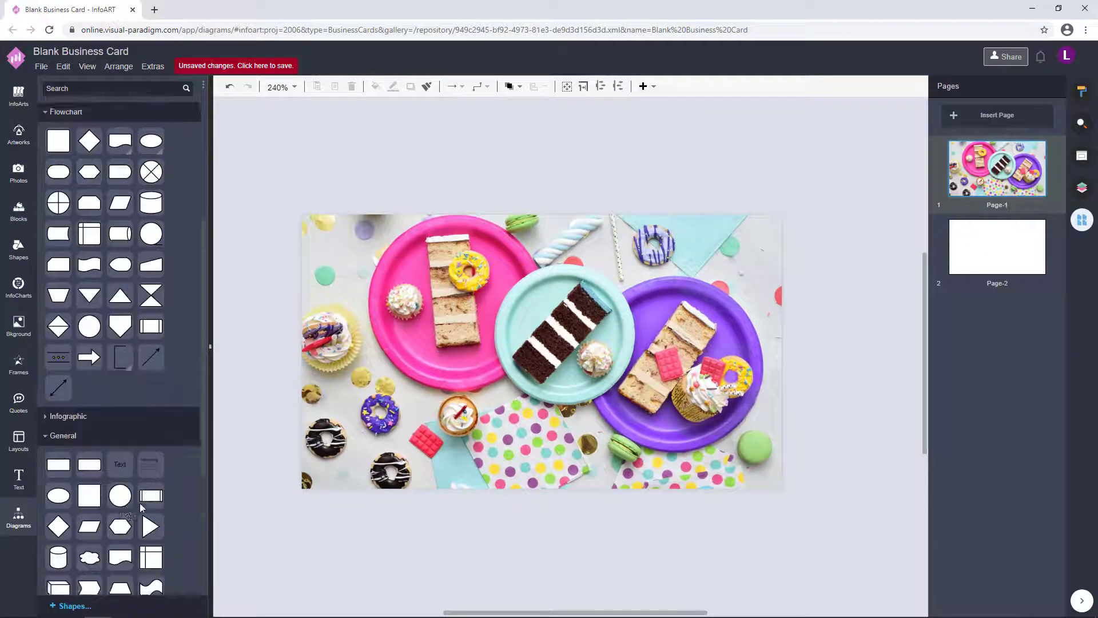
- Place a white circle in the middle of the photo and set its opacity to 80
{"action": "scroll", "coordinate": [142, 507], "scroll_direction": "down", "scroll_amount": 3}
{"action": "mouse_move", "coordinate": [120, 321]}
{"action": "left_mouse_down"}
{"action": "mouse_move", "coordinate": [594, 278]}
{"action": "mouse_move", "coordinate": [569, 382]}
{"action": "mouse_move", "coordinate": [648, 264]}
{"action": "mouse_move", "coordinate": [569, 375]}
{"action": "mouse_move", "coordinate": [645, 303]}
{"action": "left_mouse_up"}
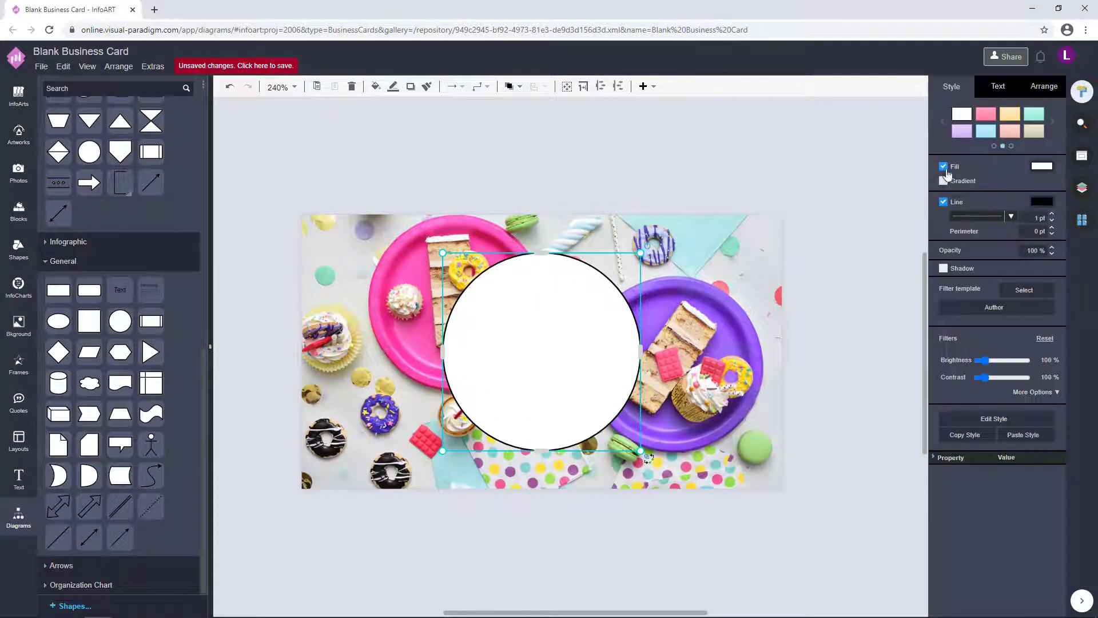
{"action": "type", "text": "80"}
{"action": "left_click", "coordinate": [666, 243]}
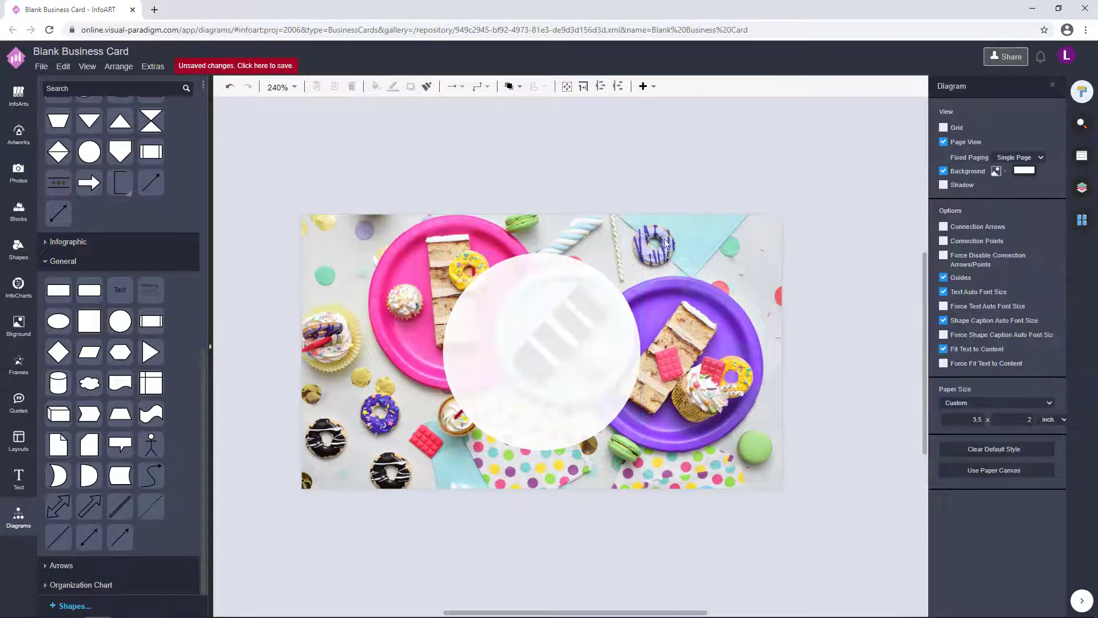
- Add an 'Emmie's' text box and centre it inside the circle
{"action": "double_click", "coordinate": [393, 157]}
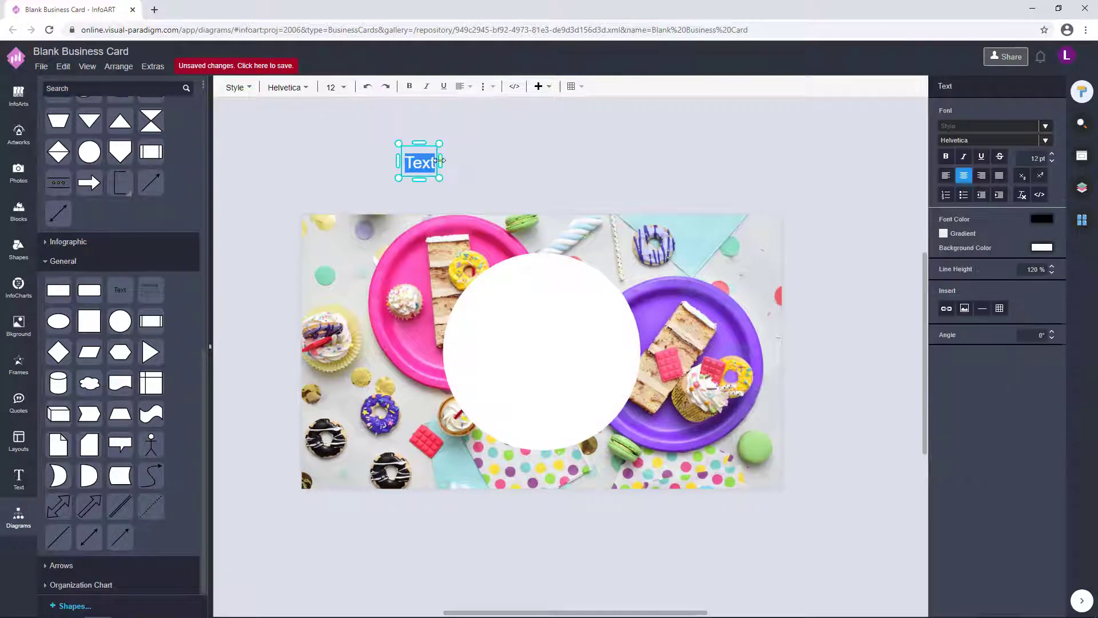
{"action": "left_click_drag", "start_coordinate": [422, 160], "coordinate": [532, 324]}
{"action": "double_click", "coordinate": [542, 322]}
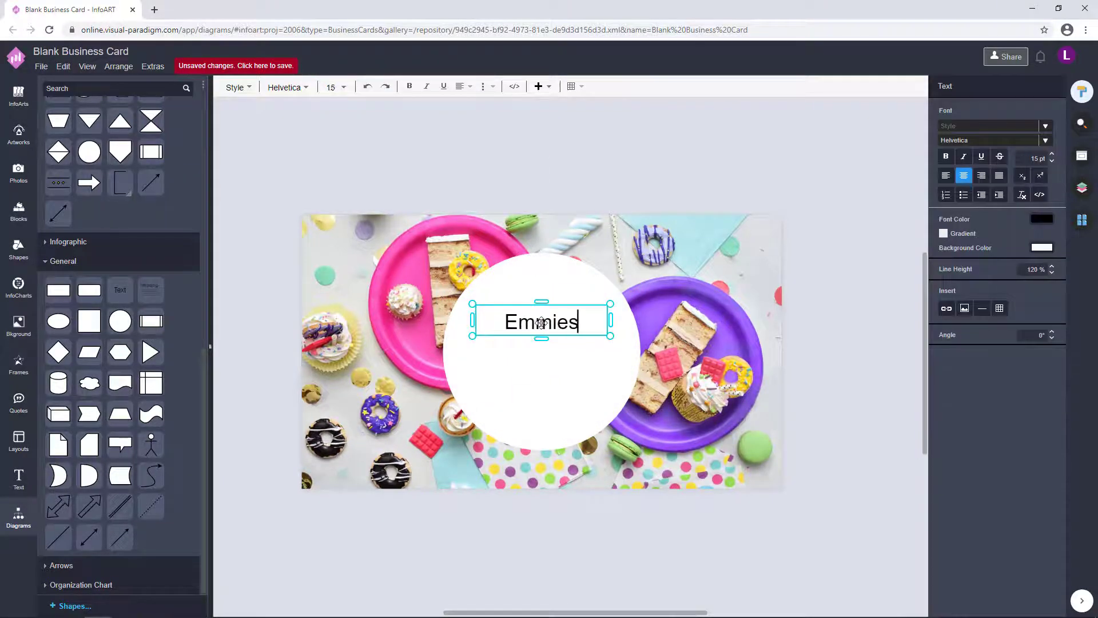
{"action": "key", "text": "Escape"}
{"action": "left_click_drag", "start_coordinate": [563, 323], "coordinate": [548, 378]}
{"action": "key", "text": "Escape"}
- Copy the Emmie's text below it and change the copy to read 'Cupcakes'
{"action": "left_click", "coordinate": [555, 318]}
{"action": "double_click", "coordinate": [545, 368]}
{"action": "key", "text": "Escape"}
{"action": "left_click", "coordinate": [887, 343]}
- Enlarge the Emmie's text box and adjust both text boxes' size and position
{"action": "left_click", "coordinate": [601, 366]}
{"action": "left_click_drag", "start_coordinate": [636, 341], "coordinate": [660, 363]}
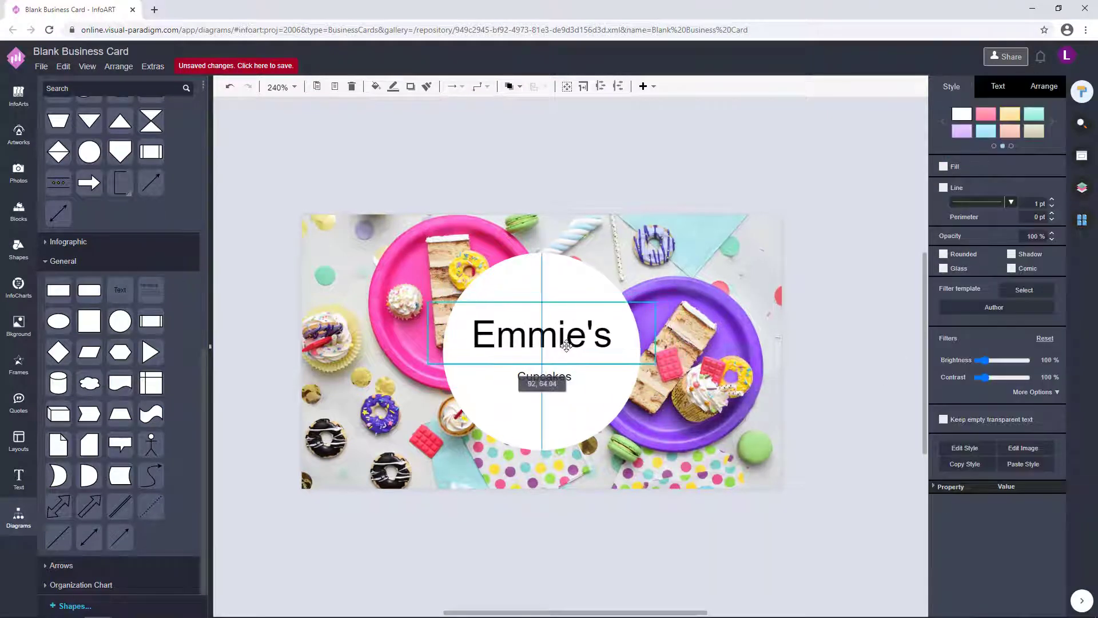
{"action": "left_click", "coordinate": [835, 375]}
{"action": "left_click", "coordinate": [546, 335]}
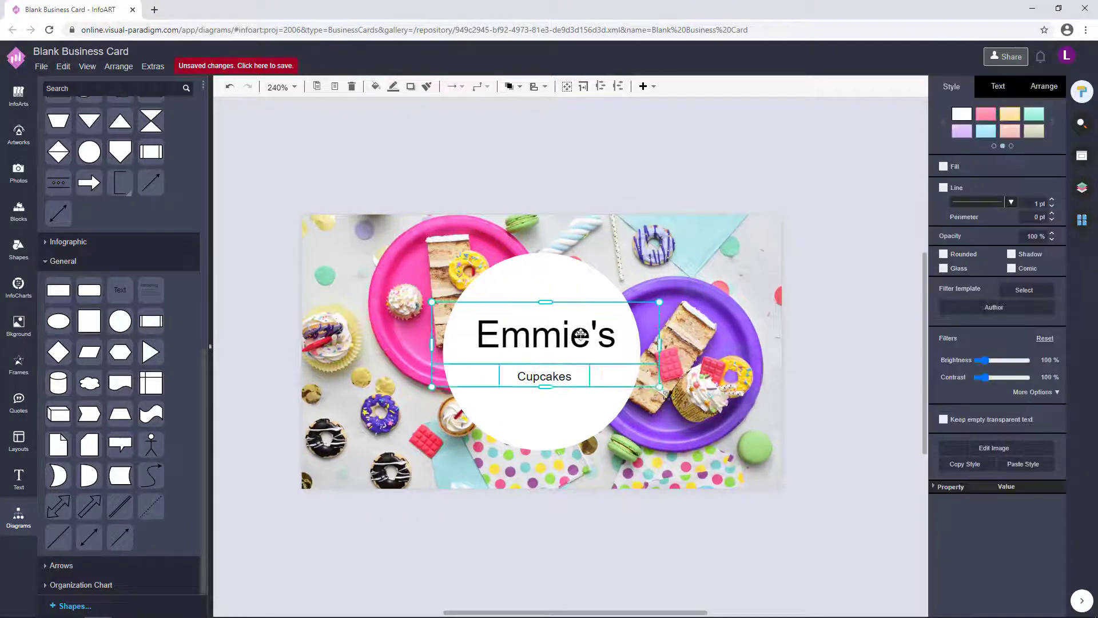
{"action": "left_click", "coordinate": [605, 383]}
{"action": "left_click", "coordinate": [594, 394]}
{"action": "left_click", "coordinate": [564, 370]}
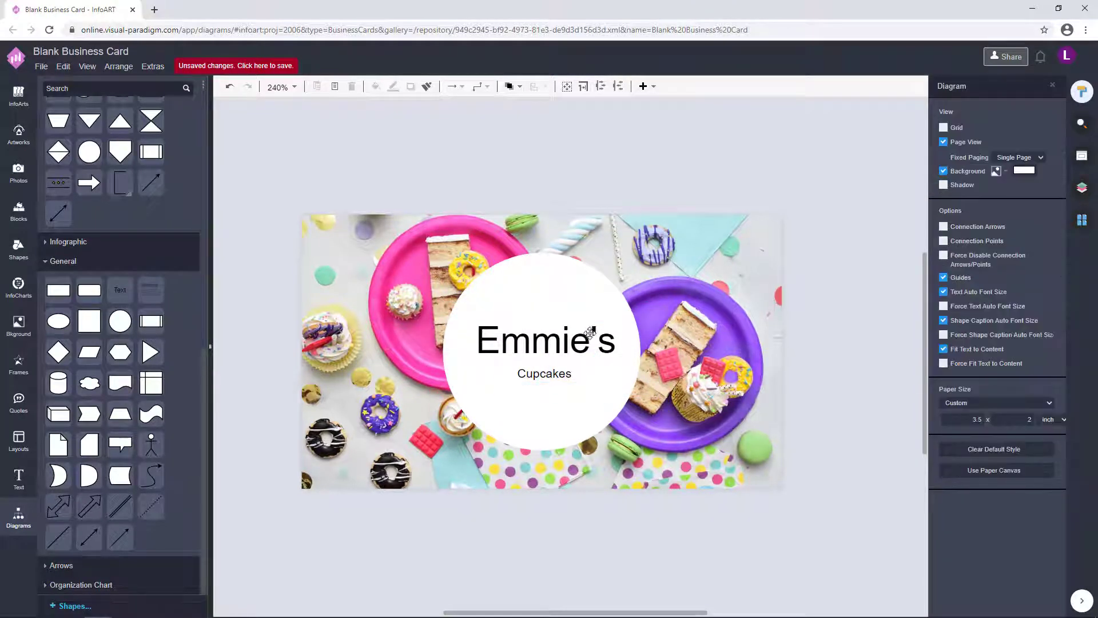
{"action": "left_click", "coordinate": [545, 373]}
{"action": "left_click", "coordinate": [1045, 86]}
{"action": "left_click", "coordinate": [770, 331]}
{"action": "left_click", "coordinate": [543, 343]}
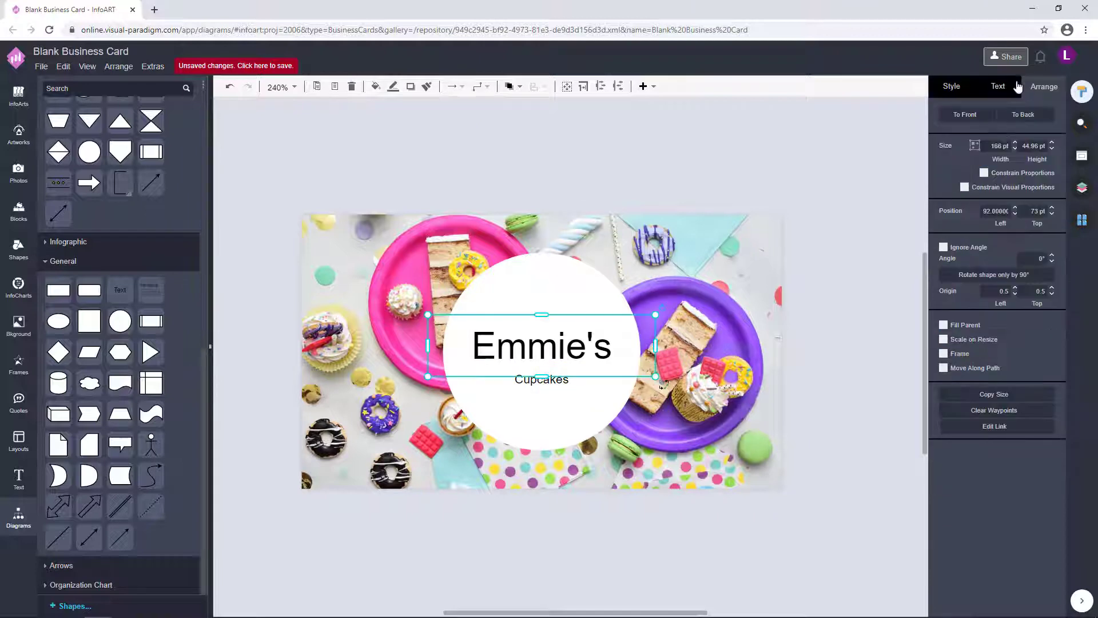
- Give the Emmie's title a bold script font
{"action": "left_click", "coordinate": [998, 85]}
{"action": "left_click", "coordinate": [1045, 125]}
{"action": "scroll", "coordinate": [971, 283], "scroll_direction": "down", "scroll_amount": 5}
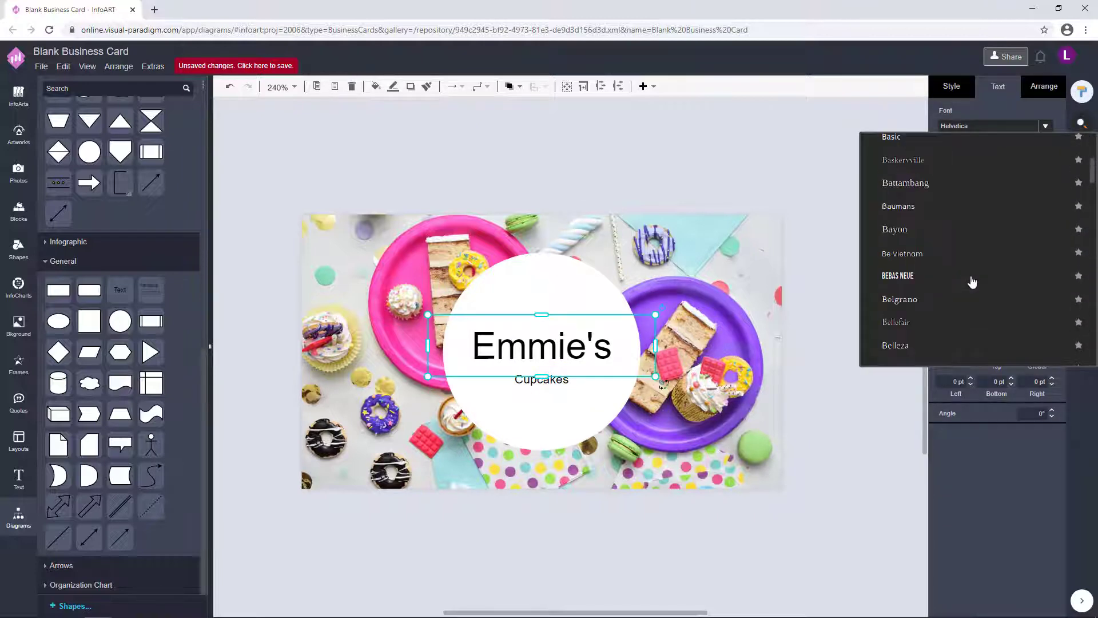
{"action": "left_click", "coordinate": [971, 275]}
{"action": "left_click", "coordinate": [589, 385]}
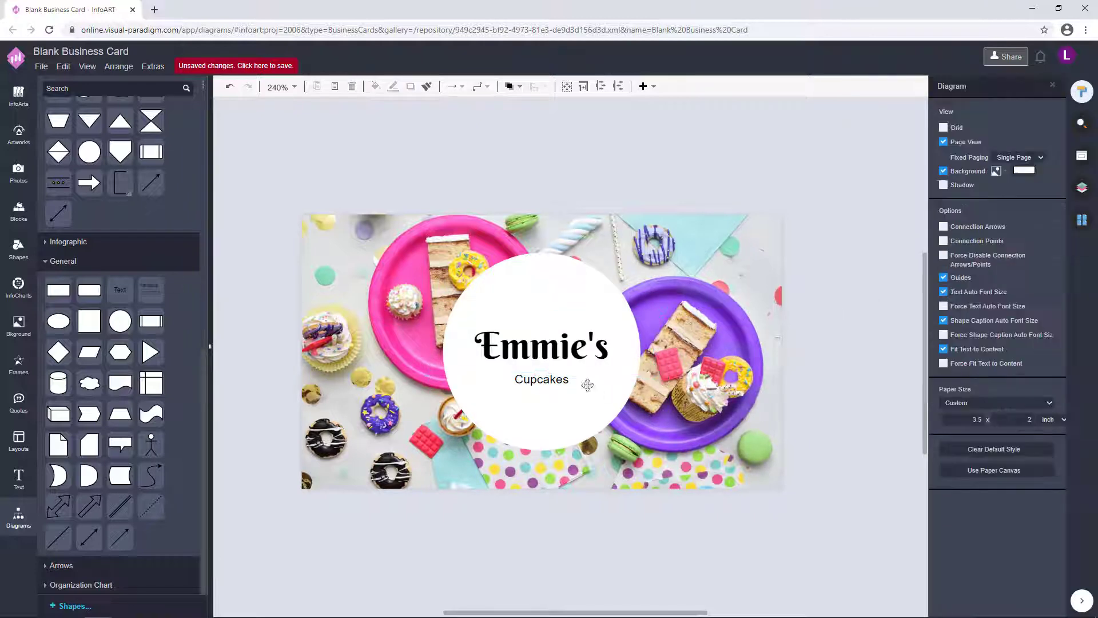
- Set the Cupcakes text in the Bai Jamjuree font
{"action": "left_click", "coordinate": [583, 381]}
{"action": "left_click", "coordinate": [1045, 126]}
{"action": "scroll", "coordinate": [960, 290], "scroll_direction": "down", "scroll_amount": 10}
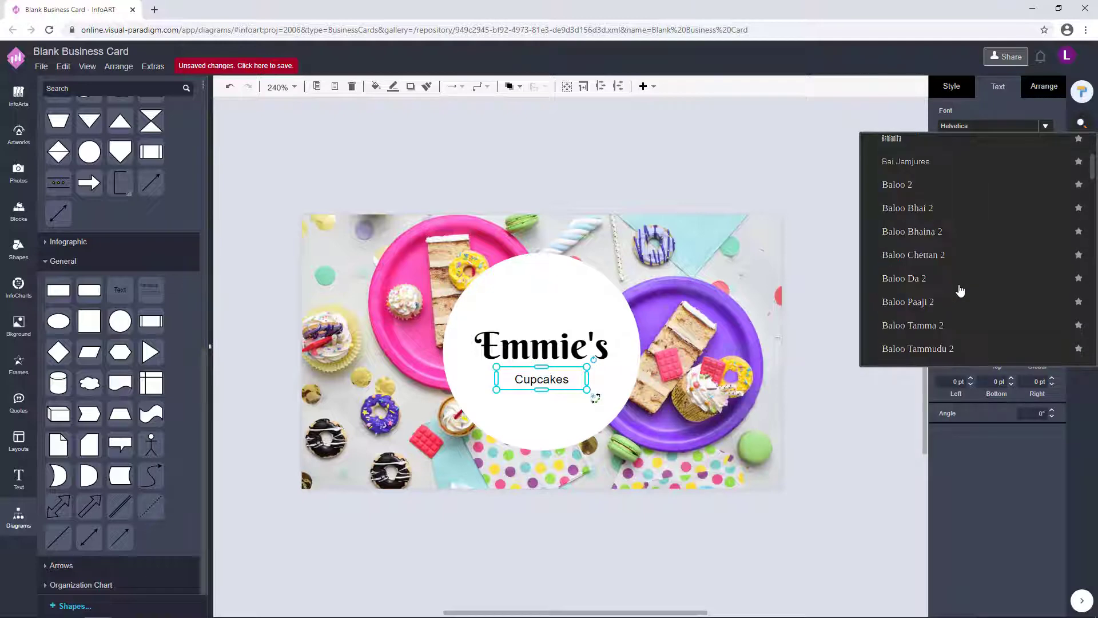
{"action": "left_click", "coordinate": [945, 161]}
{"action": "left_click", "coordinate": [578, 383]}
{"action": "scroll", "coordinate": [584, 388], "scroll_direction": "up", "scroll_amount": 3}
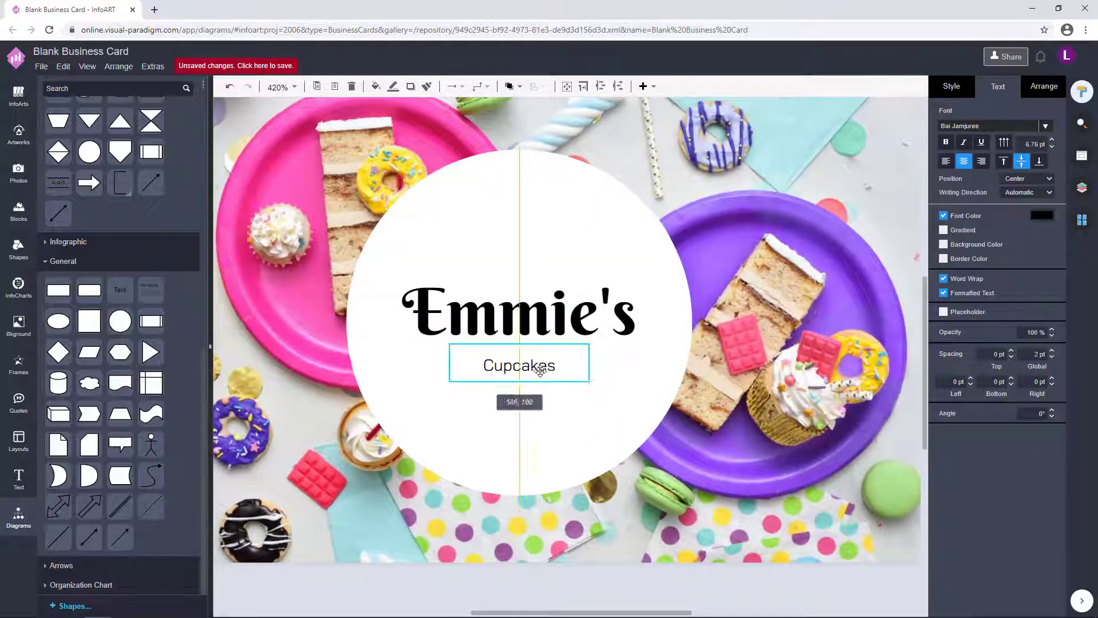
{"action": "key", "text": "F2"}
{"action": "key", "text": "Escape"}
{"action": "scroll", "coordinate": [624, 420], "scroll_direction": "down", "scroll_amount": 3}
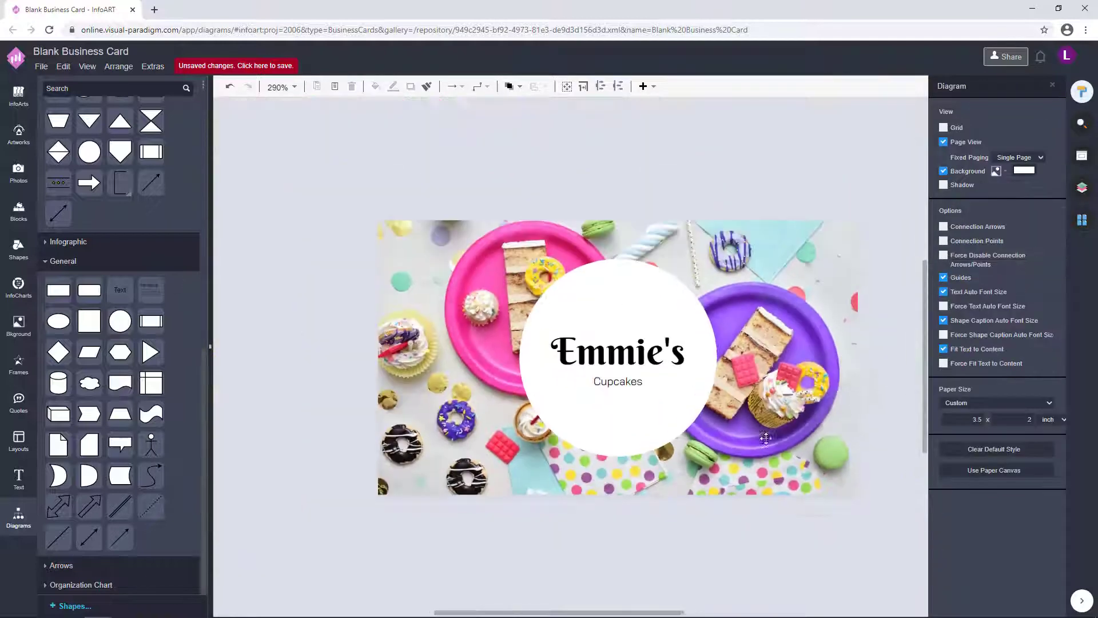
- Edit the Cupcakes text and nudge the Emmie's and Cupcakes group within the circle
{"action": "left_click", "coordinate": [574, 389]}
{"action": "left_click", "coordinate": [574, 389]}
{"action": "key", "text": "F2"}
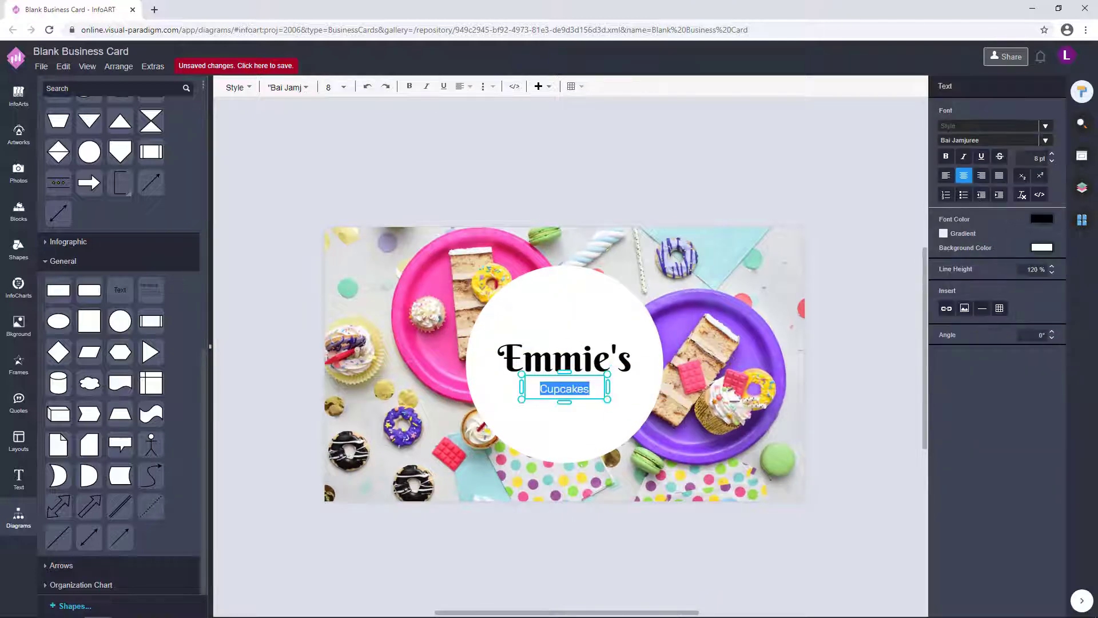
{"action": "key", "text": "Escape"}
{"action": "left_click_drag", "start_coordinate": [582, 357], "coordinate": [586, 360]}
{"action": "key", "text": "Escape"}
{"action": "double_click", "coordinate": [580, 388]}
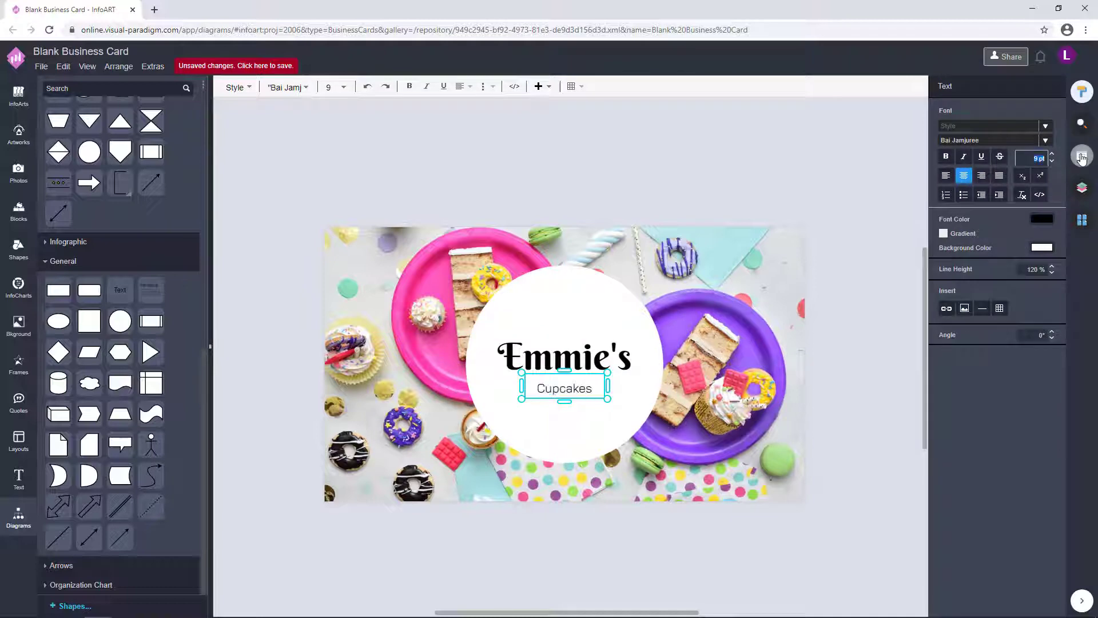
{"action": "key", "text": "Escape"}
{"action": "key", "text": "Escape"}
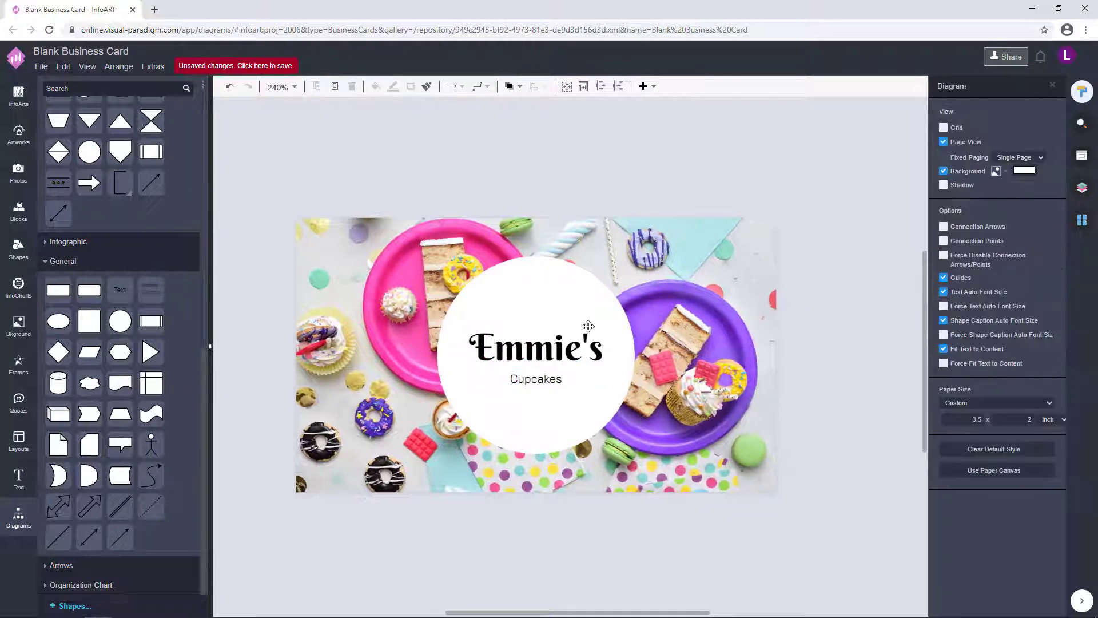
{"action": "scroll", "coordinate": [111, 256], "scroll_direction": "up", "scroll_amount": 10}
{"action": "scroll", "coordinate": [112, 257], "scroll_direction": "down", "scroll_amount": 8}
{"action": "left_click", "coordinate": [550, 372]}
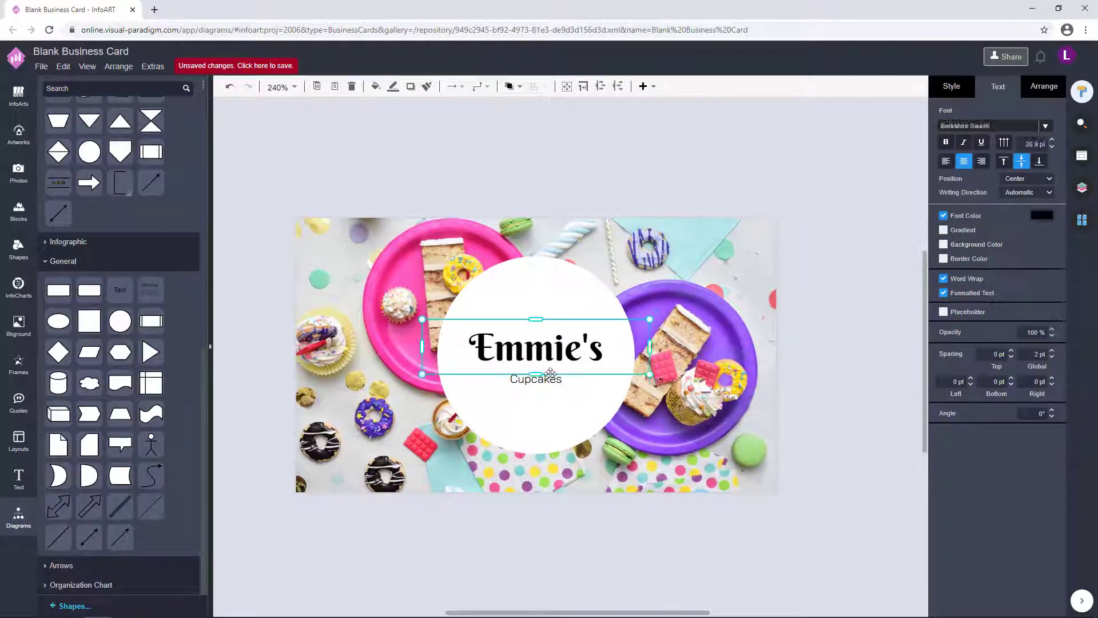
- Try several cupcake photos from the results as the card background
{"action": "left_click", "coordinate": [755, 370]}
{"action": "left_click", "coordinate": [19, 171]}
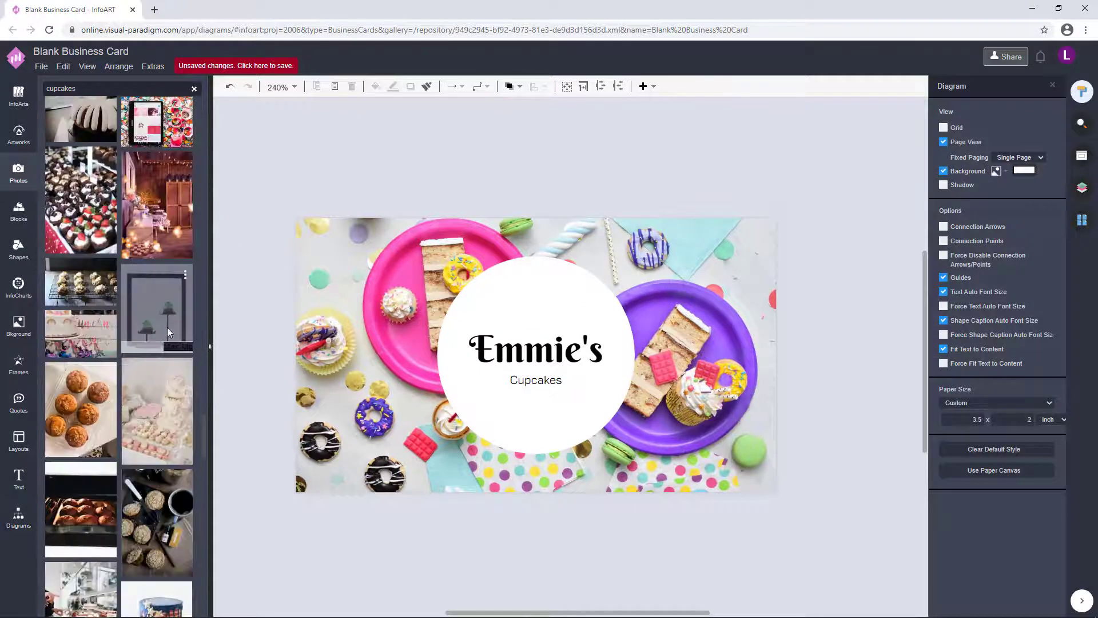
{"action": "left_click_drag", "start_coordinate": [167, 327], "coordinate": [313, 283]}
{"action": "scroll", "coordinate": [122, 378], "scroll_direction": "down", "scroll_amount": 10}
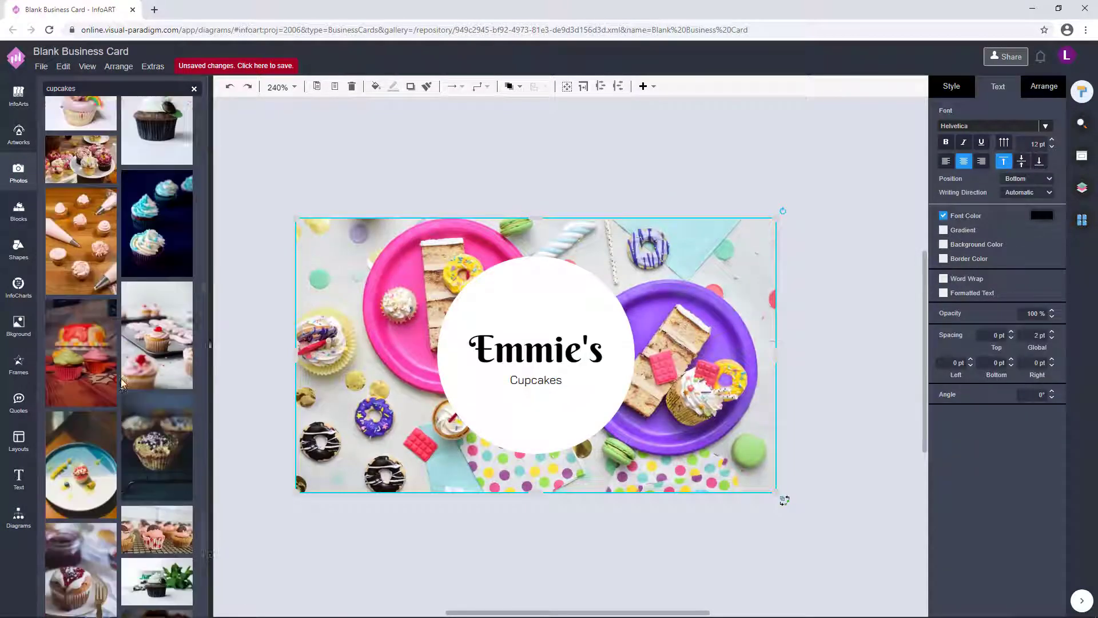
{"action": "left_click", "coordinate": [89, 519]}
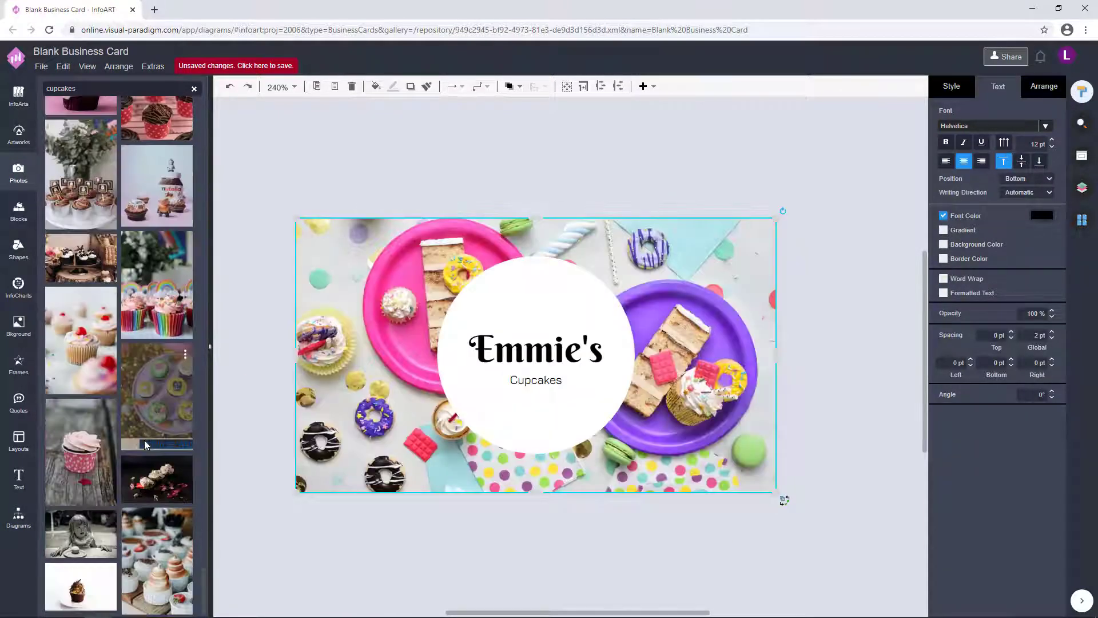
{"action": "left_click_drag", "start_coordinate": [145, 440], "coordinate": [323, 226]}
{"action": "left_click_drag", "start_coordinate": [156, 396], "coordinate": [296, 294]}
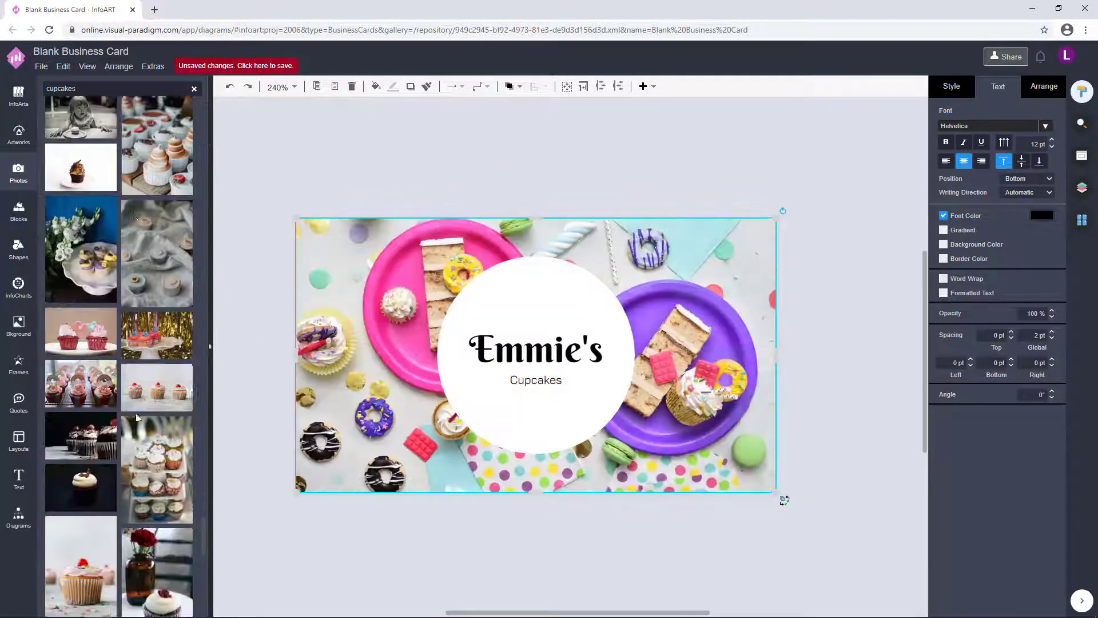
{"action": "left_click_drag", "start_coordinate": [156, 146], "coordinate": [399, 179]}
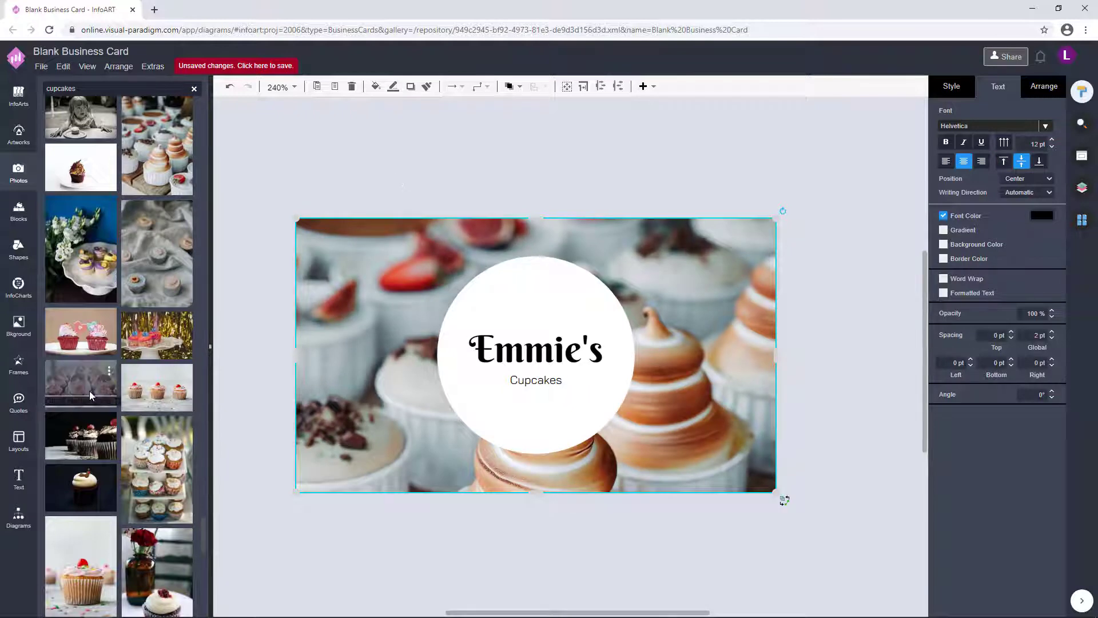
{"action": "scroll", "coordinate": [114, 401], "scroll_direction": "down", "scroll_amount": 10}
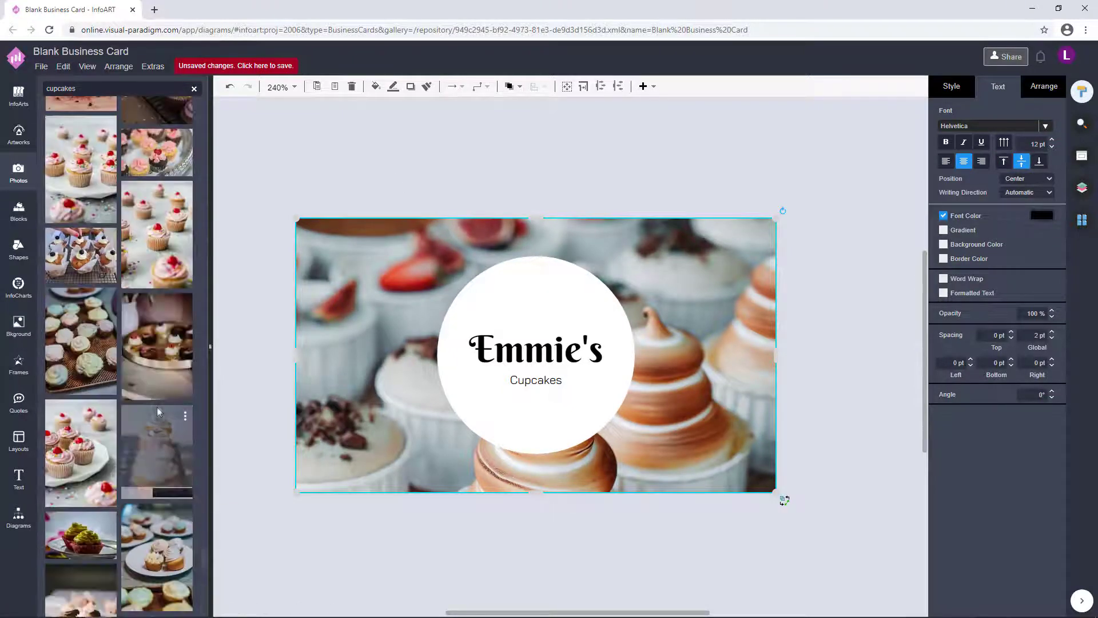
- Try pink and vanilla sprinkle photos, then settle on the blue-frosted cupcake photo as background
{"action": "left_click_drag", "start_coordinate": [157, 407], "coordinate": [421, 156]}
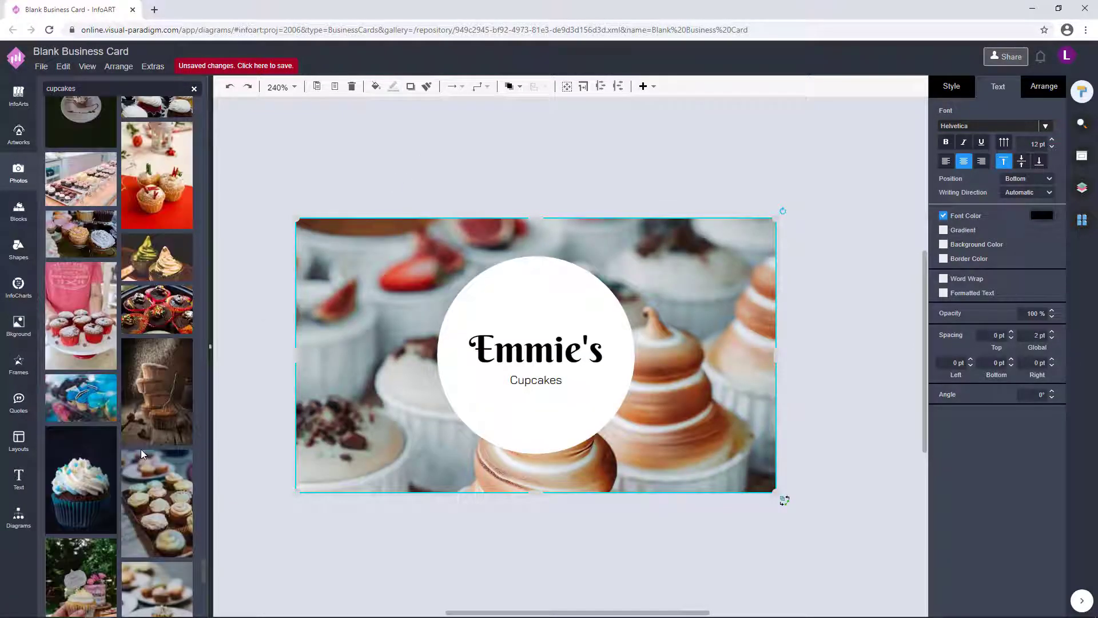
{"action": "scroll", "coordinate": [141, 448], "scroll_direction": "down", "scroll_amount": 5}
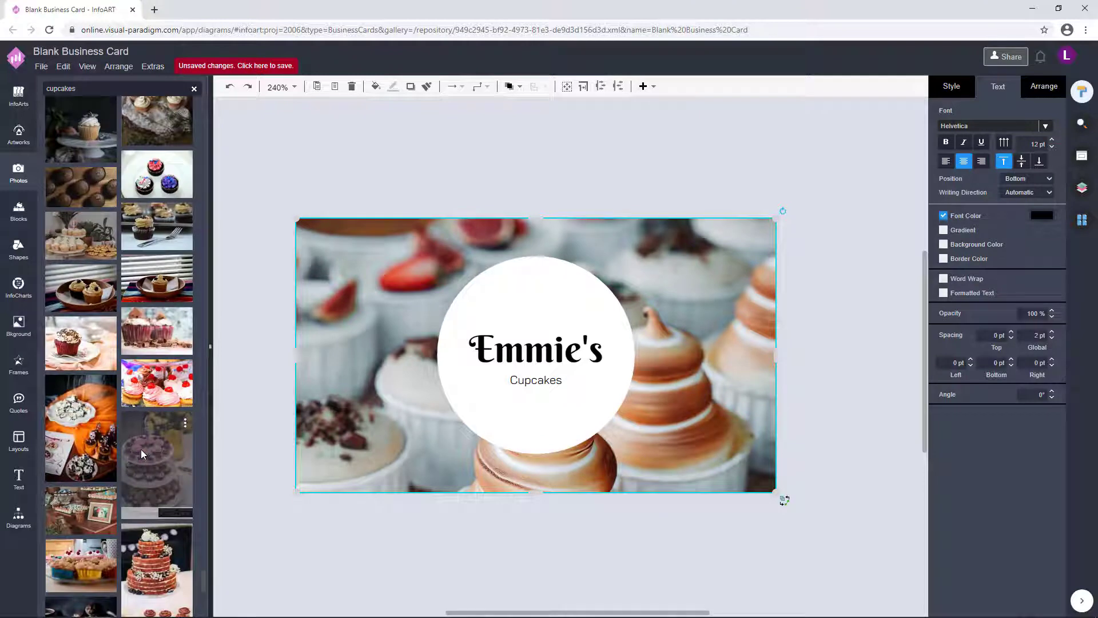
{"action": "scroll", "coordinate": [141, 449], "scroll_direction": "down", "scroll_amount": 5}
{"action": "left_click_drag", "start_coordinate": [141, 448], "coordinate": [366, 240]}
{"action": "left_click", "coordinate": [347, 154]}
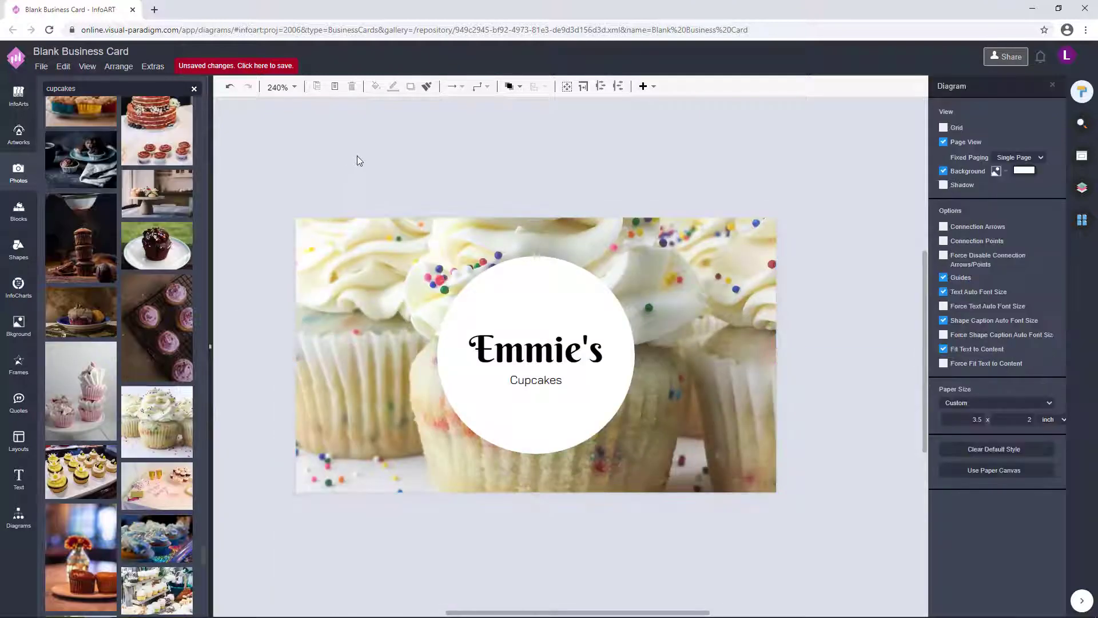
{"action": "left_click_drag", "start_coordinate": [156, 538], "coordinate": [335, 242]}
{"action": "left_click", "coordinate": [565, 278]}
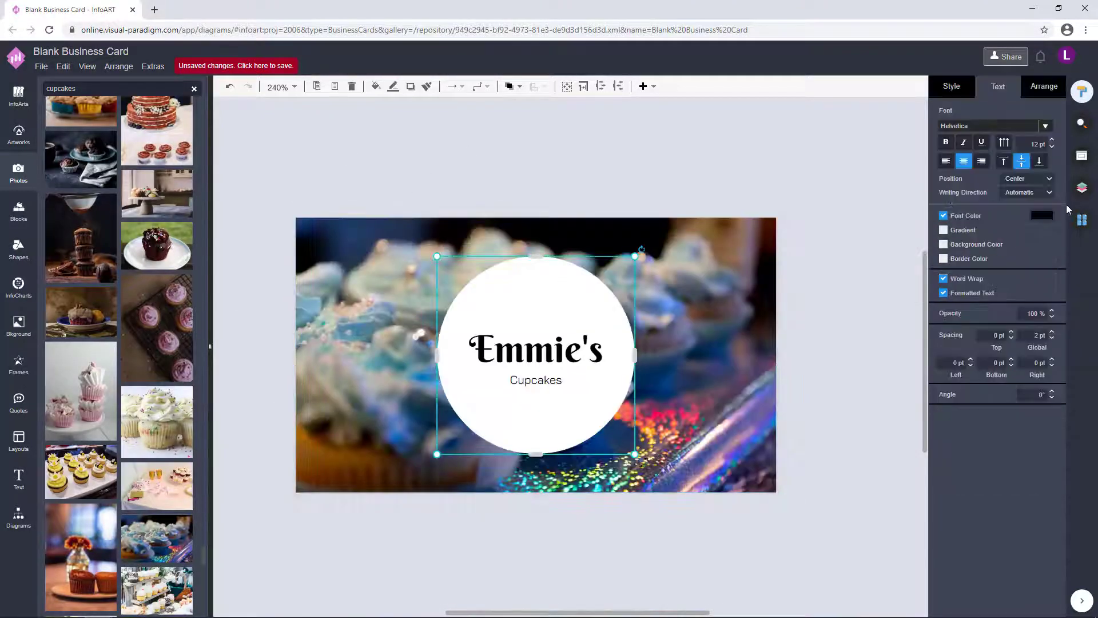
- Change the Emmie's font colour to dark navy 063B5E
{"action": "left_click", "coordinate": [579, 359]}
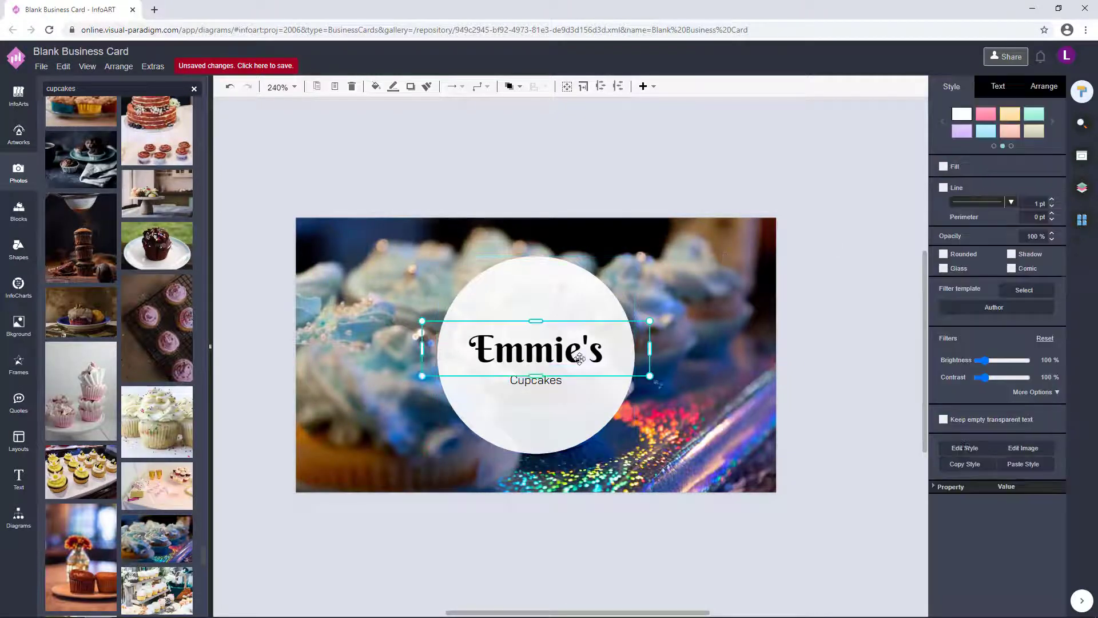
{"action": "left_click", "coordinate": [1007, 88]}
{"action": "left_click", "coordinate": [1042, 216]}
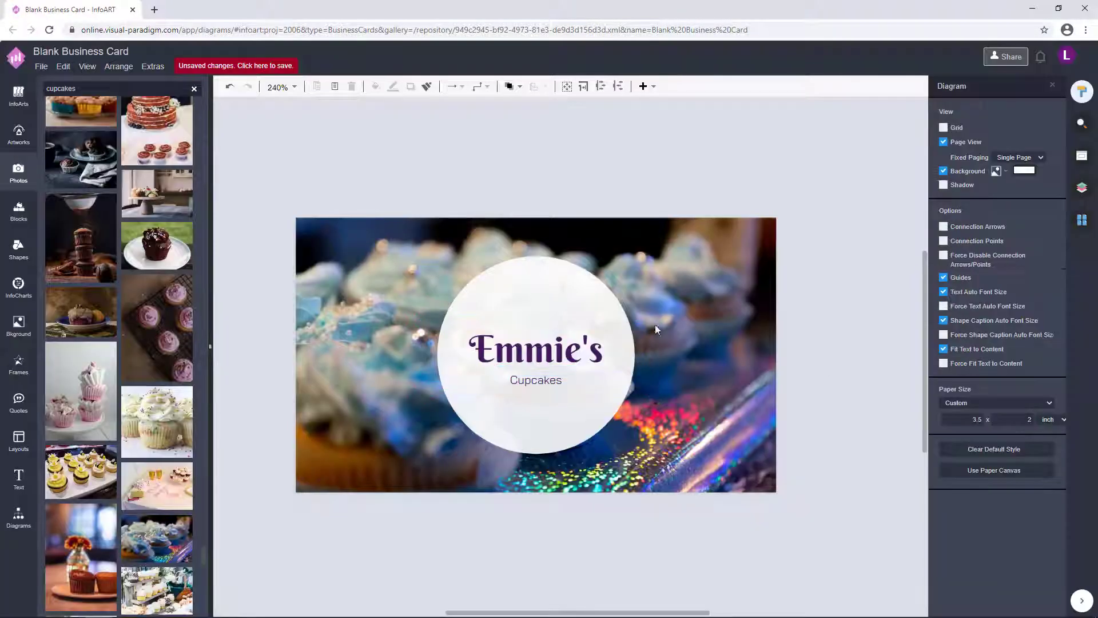
{"action": "left_click", "coordinate": [655, 324]}
{"action": "left_click", "coordinate": [1042, 215]}
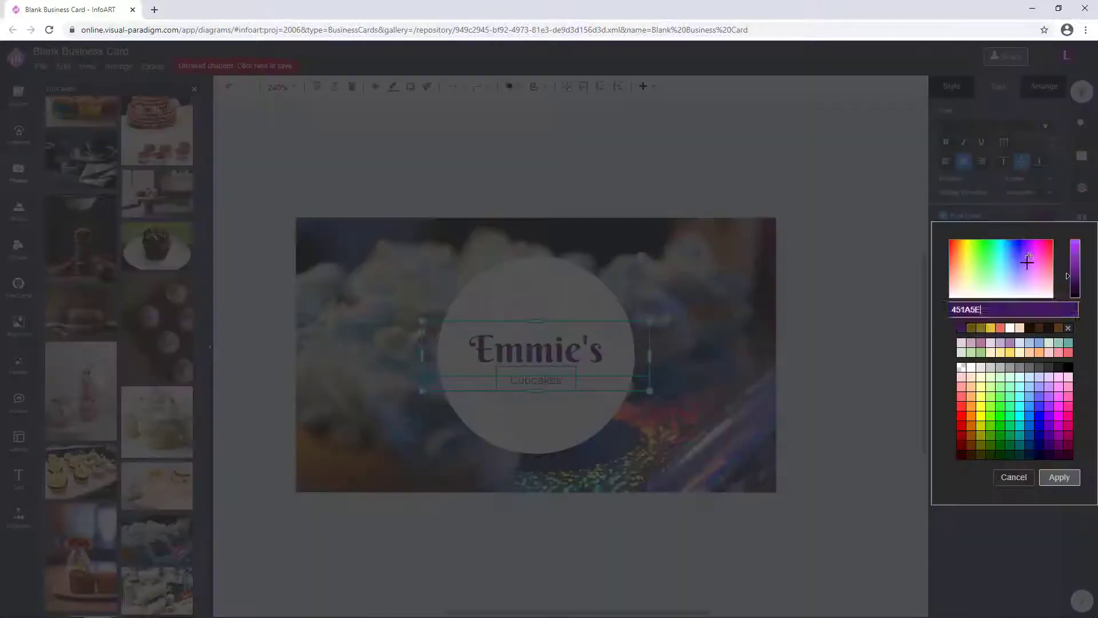
{"action": "left_click", "coordinate": [1049, 444]}
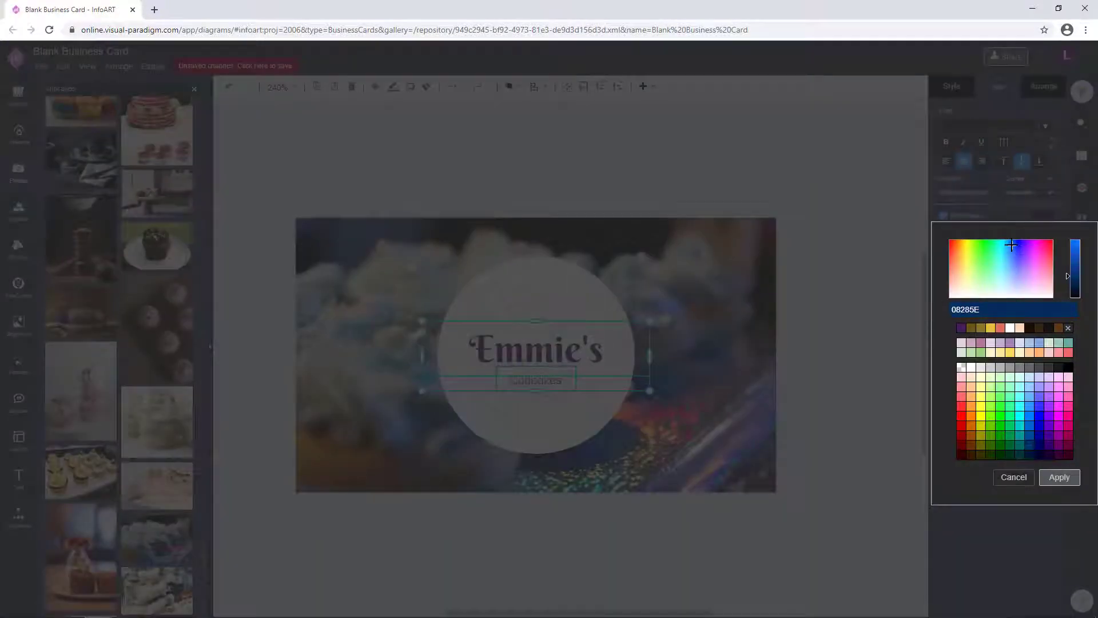
{"action": "left_click", "coordinate": [1060, 477]}
{"action": "left_click", "coordinate": [1042, 216]}
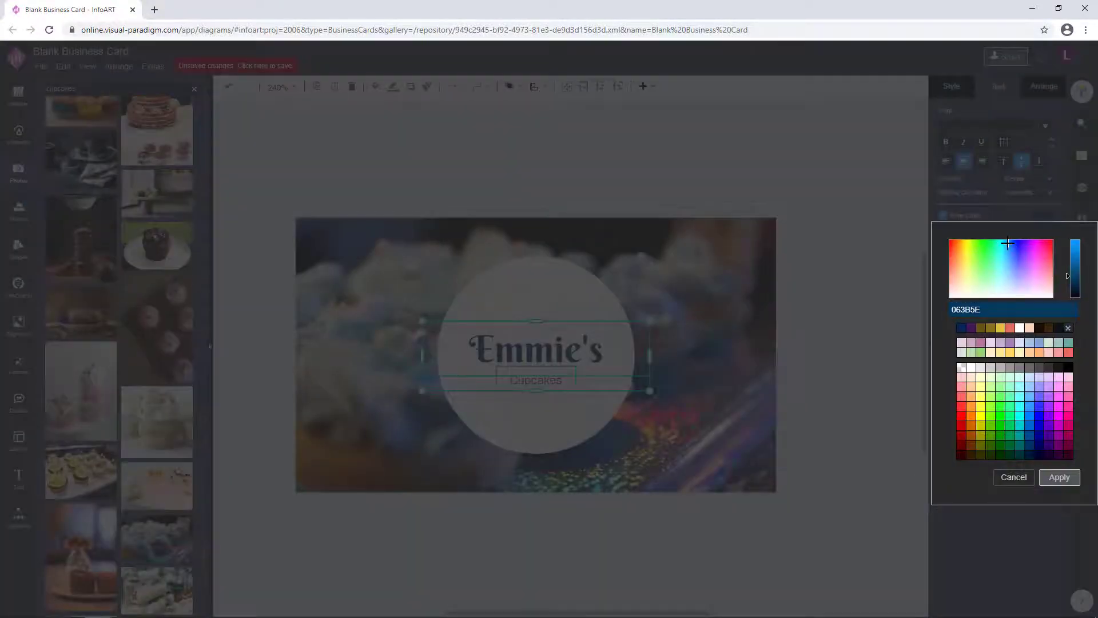
{"action": "left_click", "coordinate": [1060, 477]}
{"action": "left_click", "coordinate": [804, 375]}
- Widen the Emmie's text box, then duplicate the white circle offset to the lower right
{"action": "left_click", "coordinate": [541, 285]}
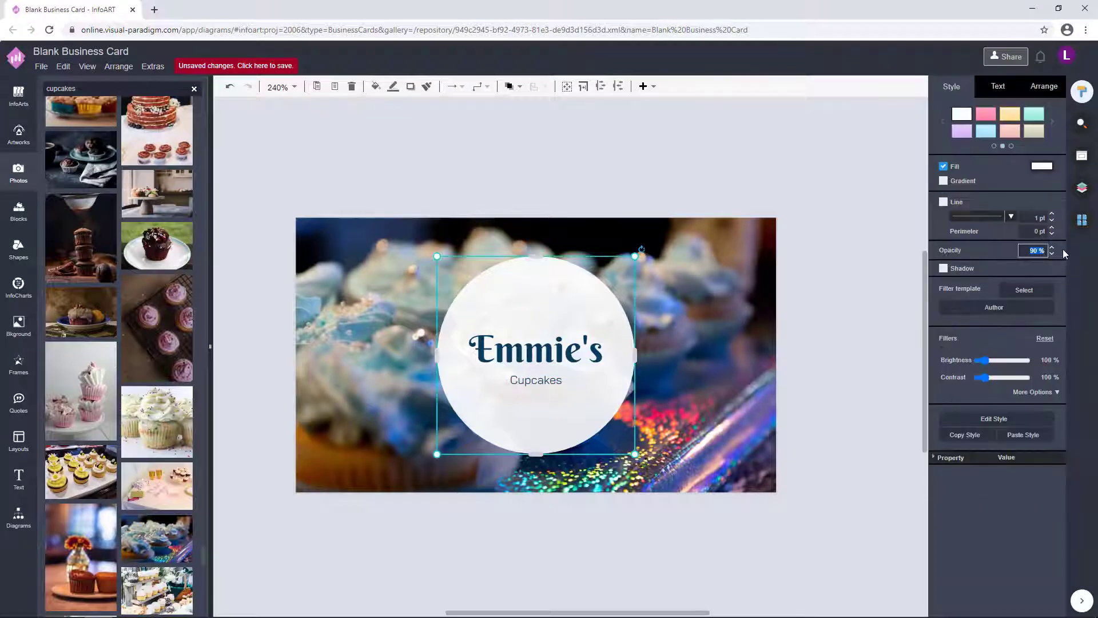
{"action": "left_click", "coordinate": [851, 346]}
{"action": "scroll", "coordinate": [841, 343], "scroll_direction": "down", "scroll_amount": 1}
{"action": "left_click", "coordinate": [547, 335]}
{"action": "left_click_drag", "start_coordinate": [620, 336], "coordinate": [657, 336]}
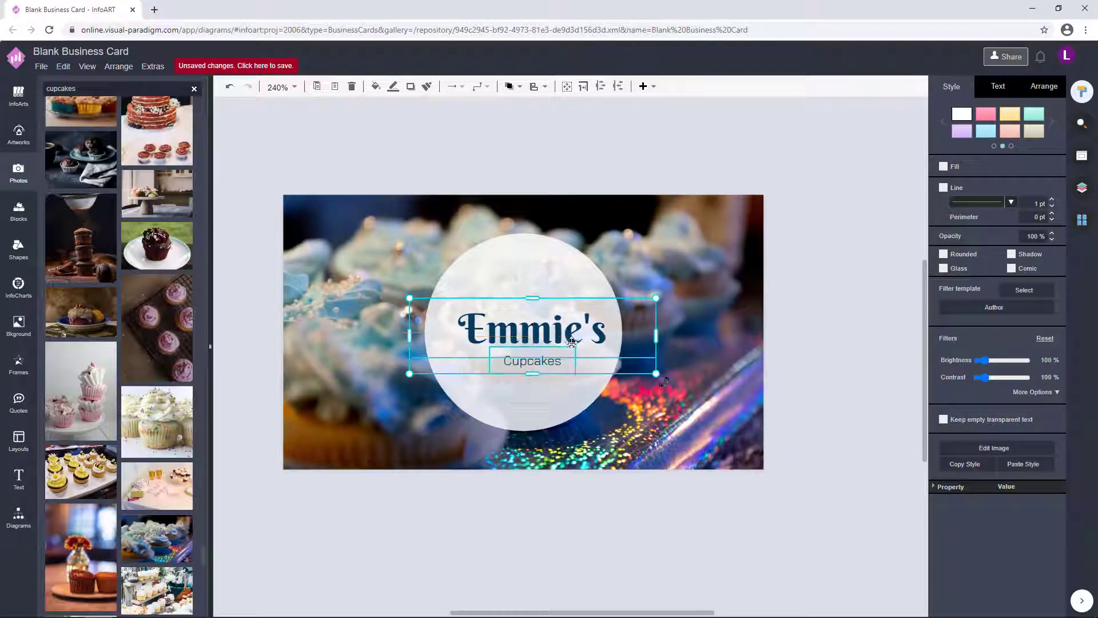
{"action": "left_click", "coordinate": [818, 334]}
{"action": "left_click", "coordinate": [571, 260]}
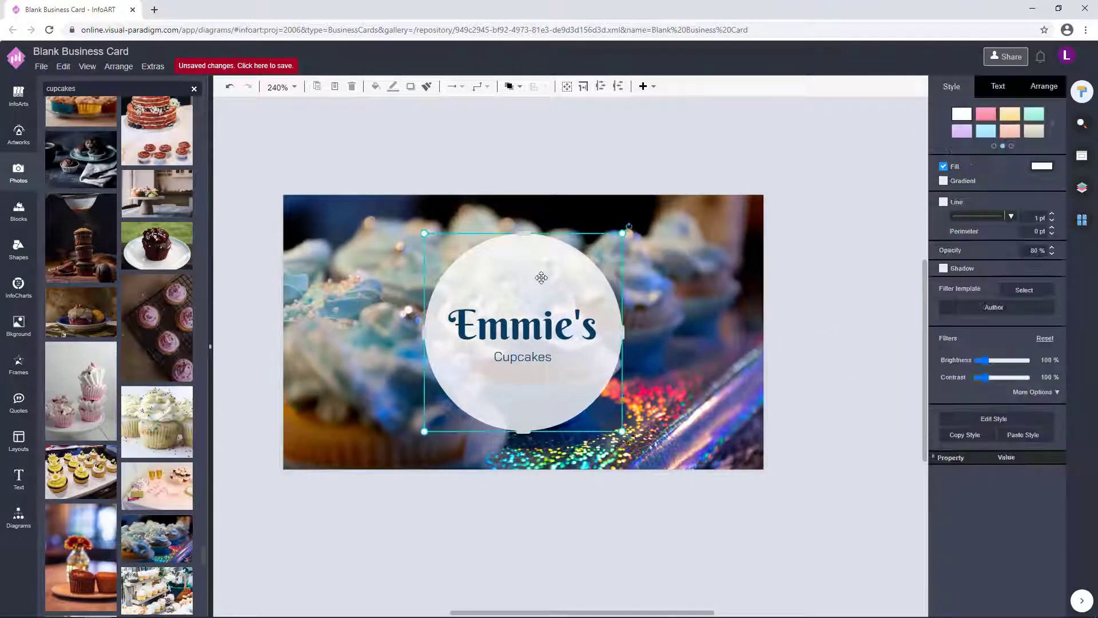
{"action": "left_click_drag", "start_coordinate": [571, 260], "coordinate": [681, 298]}
- Remove the duplicate circle's fill, give it a dark navy outline, and move it onto the white circle
{"action": "left_click", "coordinate": [961, 168]}
{"action": "left_click", "coordinate": [956, 188]}
{"action": "left_click", "coordinate": [1041, 189]}
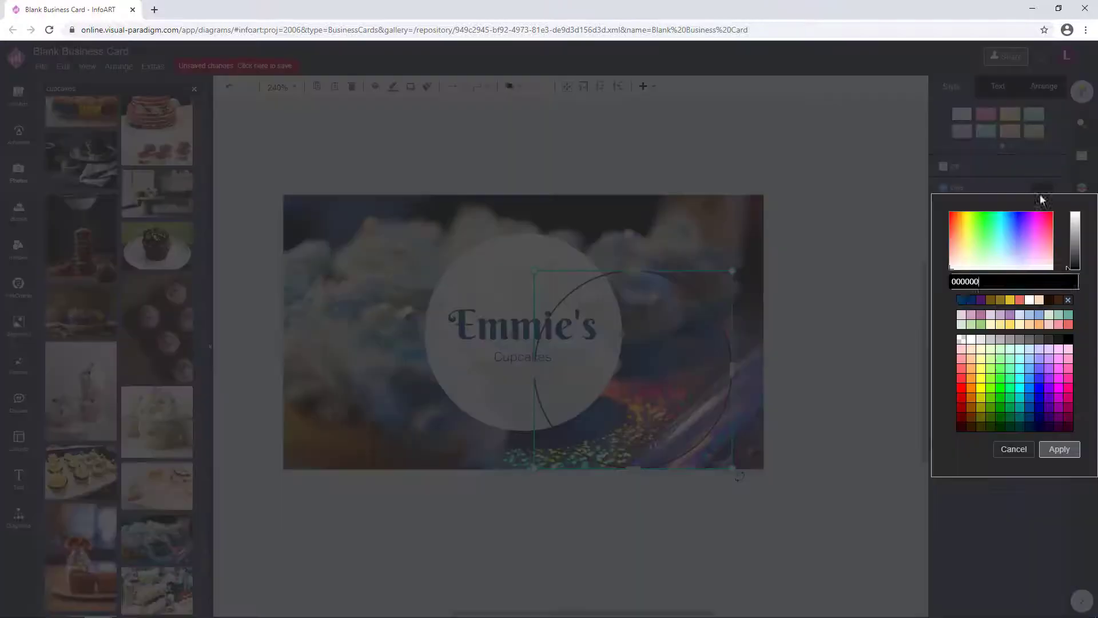
{"action": "left_click", "coordinate": [1059, 449]}
{"action": "left_click_drag", "start_coordinate": [679, 377], "coordinate": [577, 339]}
- Undo recent changes, shift the outline circle down and right, and change its stacking order
{"action": "left_click", "coordinate": [704, 306]}
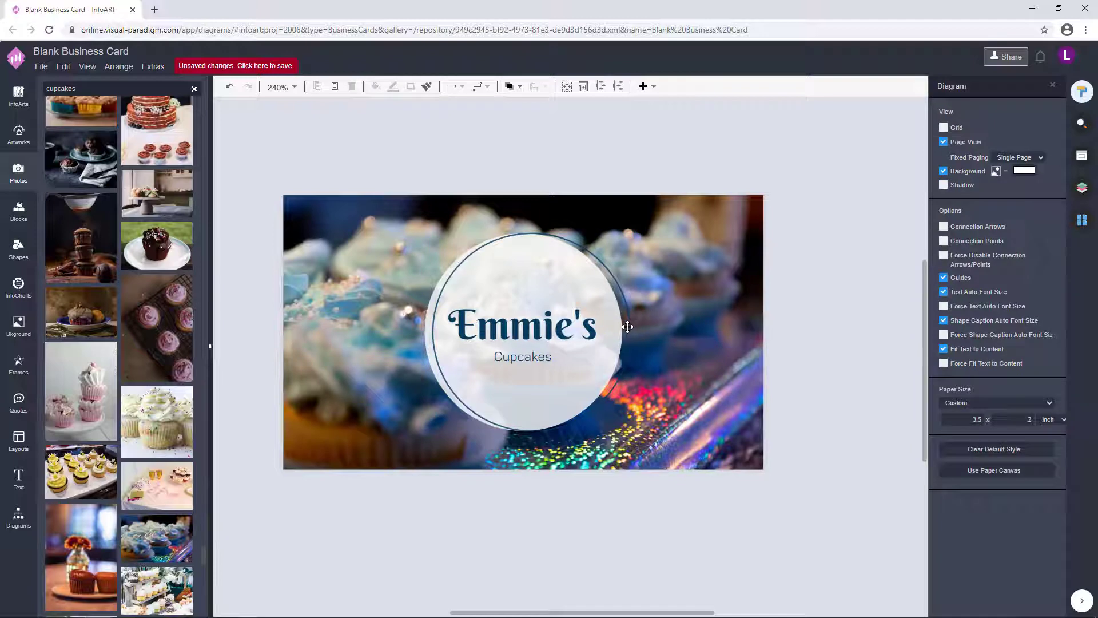
{"action": "key", "text": "ctrl+z"}
{"action": "key", "text": "ctrl+z"}
{"action": "key", "text": "ctrl+shift+z"}
{"action": "key", "text": "Escape"}
{"action": "left_click", "coordinate": [628, 326]}
{"action": "left_click", "coordinate": [517, 139]}
{"action": "left_click", "coordinate": [603, 377]}
{"action": "mouse_move", "coordinate": [602, 377]}
{"action": "left_mouse_down"}
{"action": "mouse_move", "coordinate": [785, 426]}
{"action": "mouse_move", "coordinate": [581, 382]}
{"action": "left_mouse_up"}
{"action": "left_click", "coordinate": [513, 87]}
{"action": "left_click", "coordinate": [536, 138]}
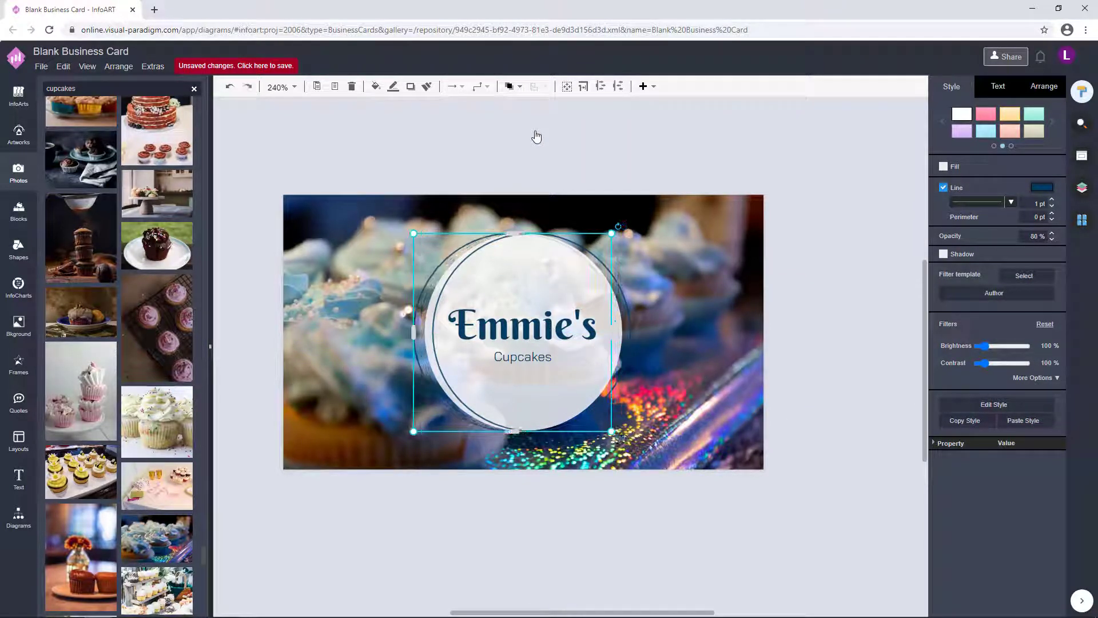
- Select the outer ring and undo an unwanted change
{"action": "left_click", "coordinate": [433, 325]}
{"action": "left_click", "coordinate": [412, 337]}
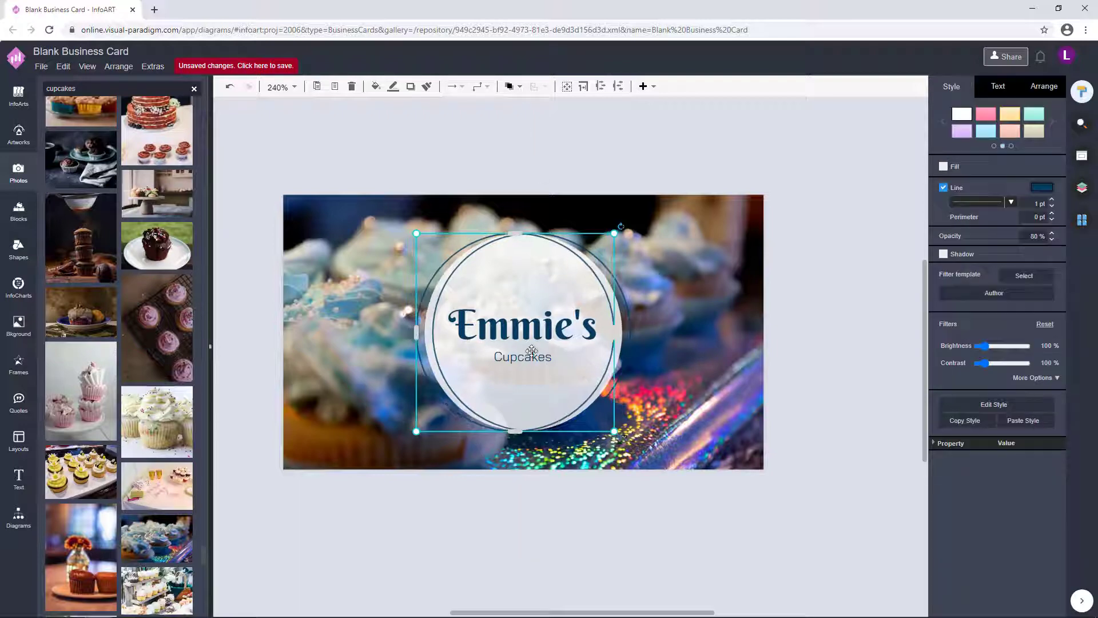
{"action": "left_click", "coordinate": [695, 307]}
{"action": "left_click", "coordinate": [590, 259]}
{"action": "left_click", "coordinate": [574, 252]}
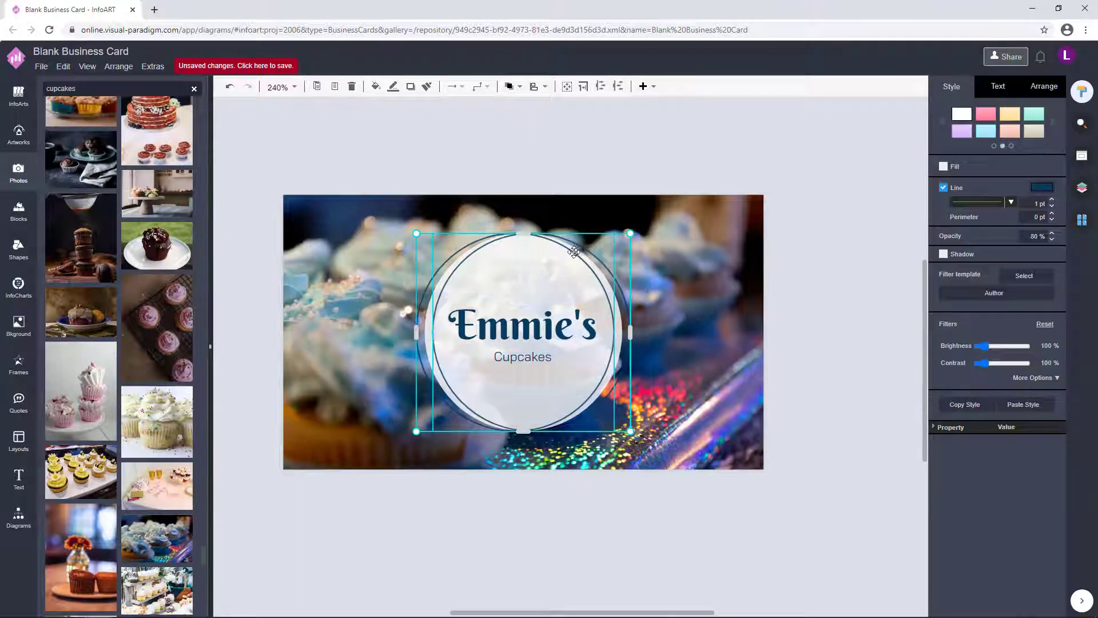
{"action": "left_click", "coordinate": [587, 239]}
{"action": "scroll", "coordinate": [587, 238], "scroll_direction": "up", "scroll_amount": 5}
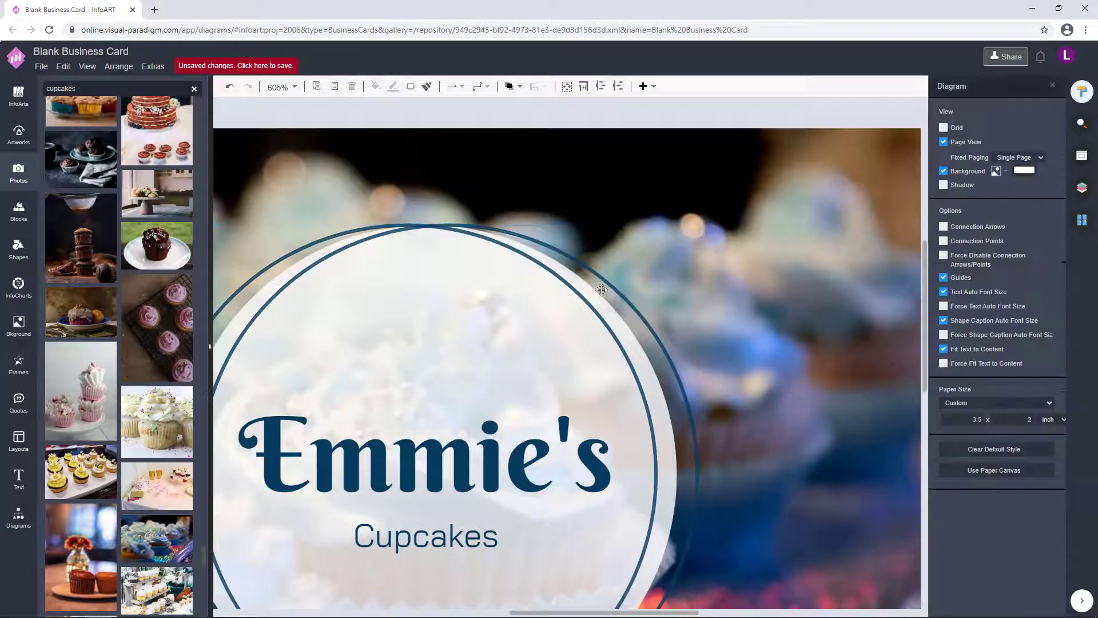
{"action": "left_click", "coordinate": [580, 280]}
{"action": "left_click", "coordinate": [581, 280]}
{"action": "left_click", "coordinate": [559, 278]}
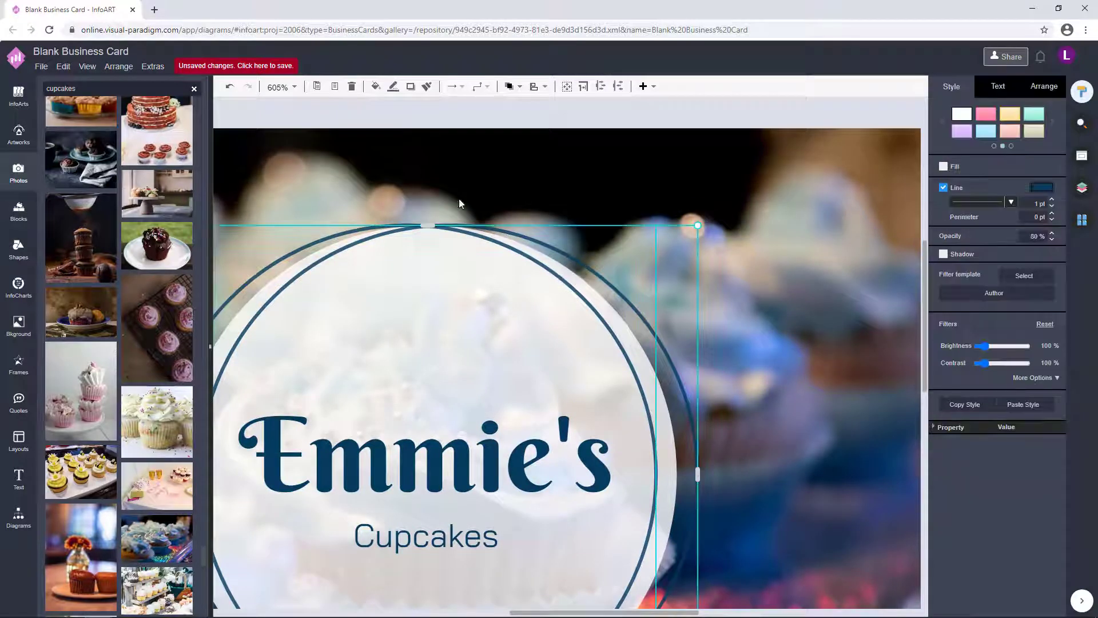
{"action": "key", "text": "ctrl+z"}
- Move the Emmie's Cupcakes text below the card and centre the navy ring around the white circle
{"action": "scroll", "coordinate": [534, 129], "scroll_direction": "down", "scroll_amount": 4}
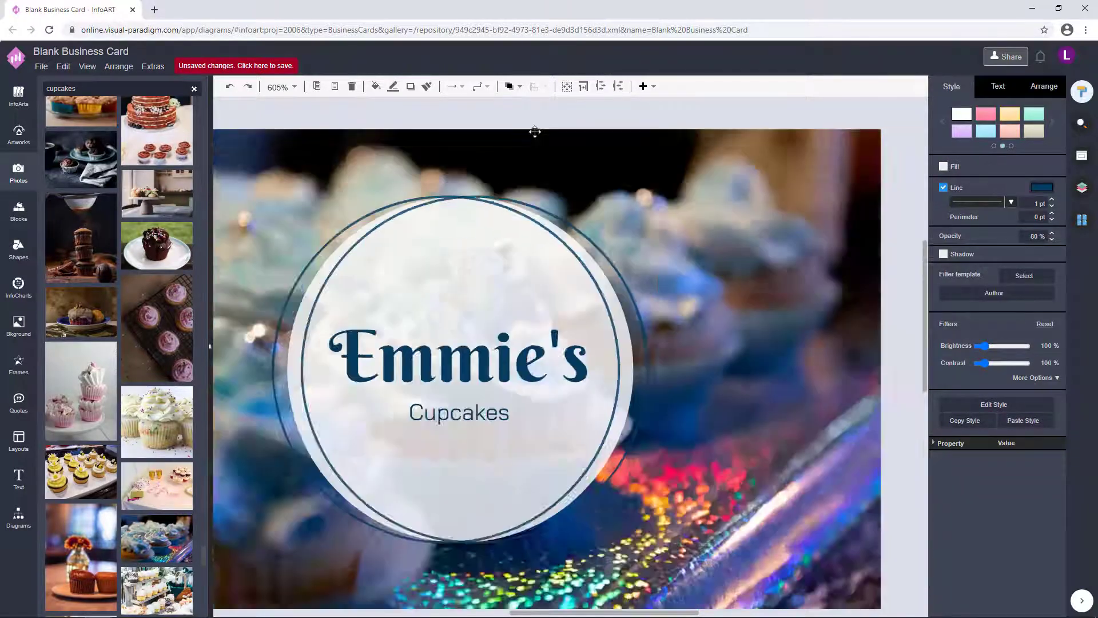
{"action": "left_click", "coordinate": [803, 363]}
{"action": "left_click", "coordinate": [633, 302]}
{"action": "left_click_drag", "start_coordinate": [632, 302], "coordinate": [378, 302]}
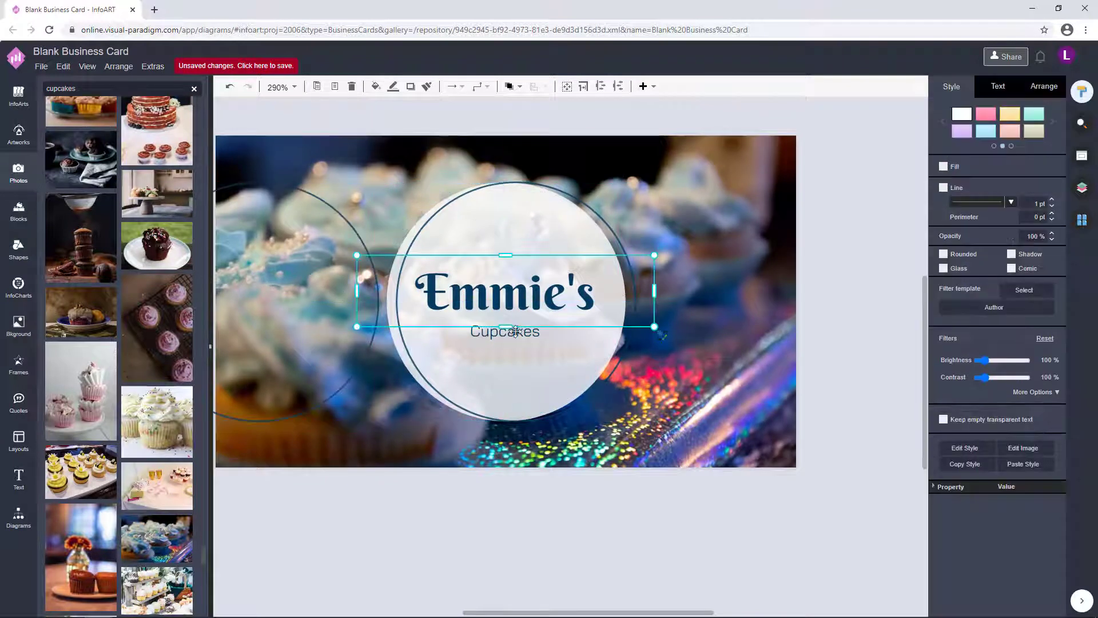
{"action": "left_click_drag", "start_coordinate": [503, 292], "coordinate": [513, 559]}
{"action": "left_click_drag", "start_coordinate": [333, 358], "coordinate": [582, 358]}
{"action": "left_click", "coordinate": [810, 353]}
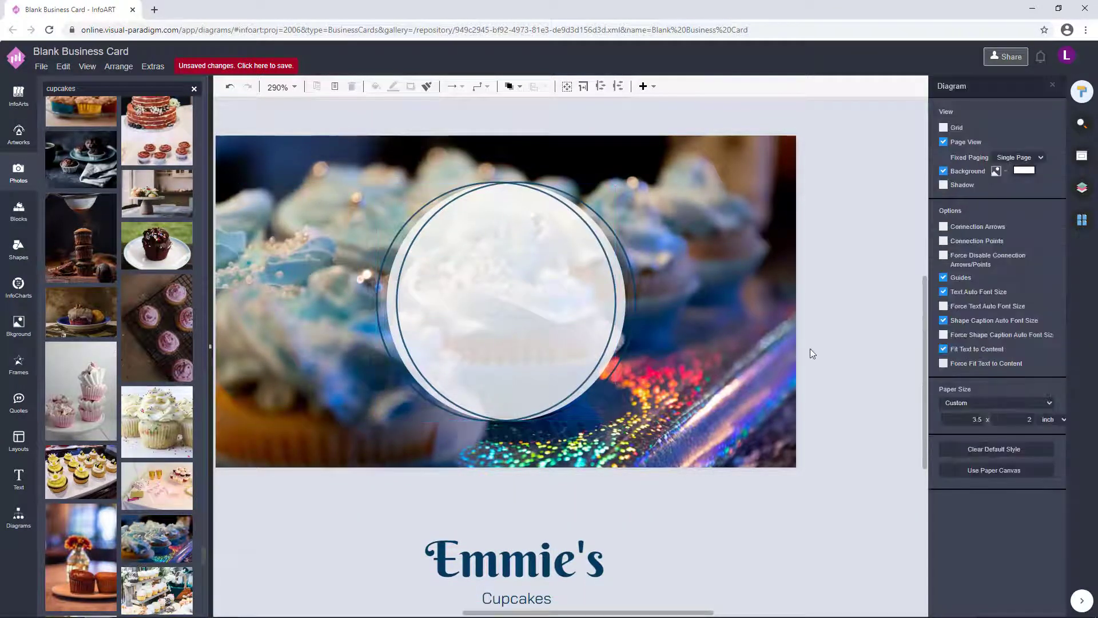
- Shrink the white inner circle slightly so it sits inside the navy ring
{"action": "scroll", "coordinate": [727, 391], "scroll_direction": "down", "scroll_amount": 2}
{"action": "left_click", "coordinate": [572, 292]}
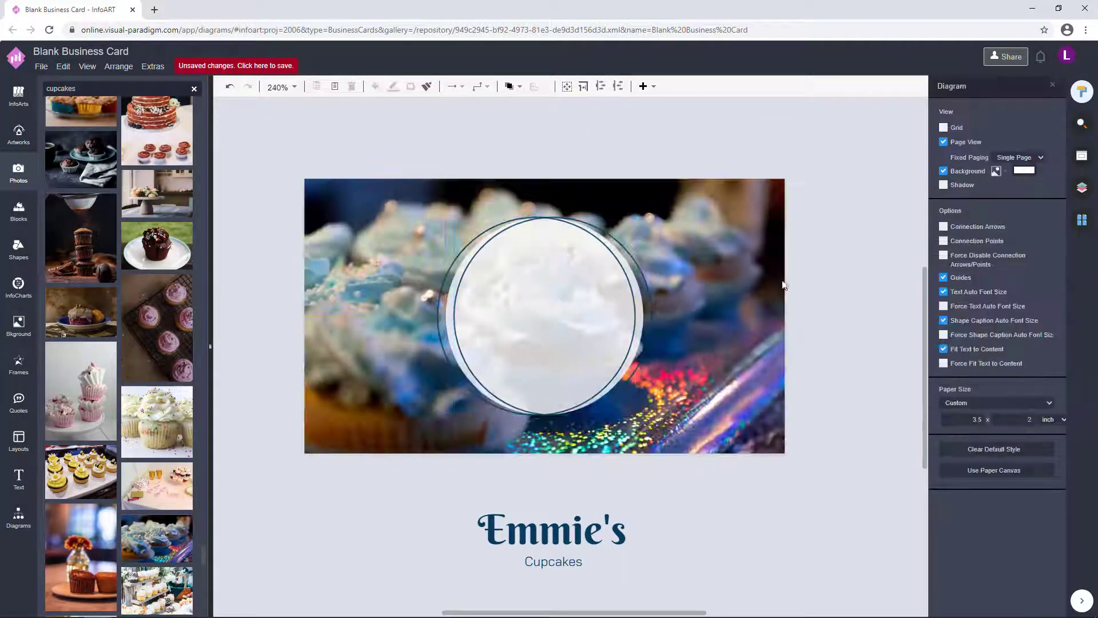
{"action": "left_click_drag", "start_coordinate": [651, 217], "coordinate": [626, 240]}
{"action": "left_click", "coordinate": [852, 445]}
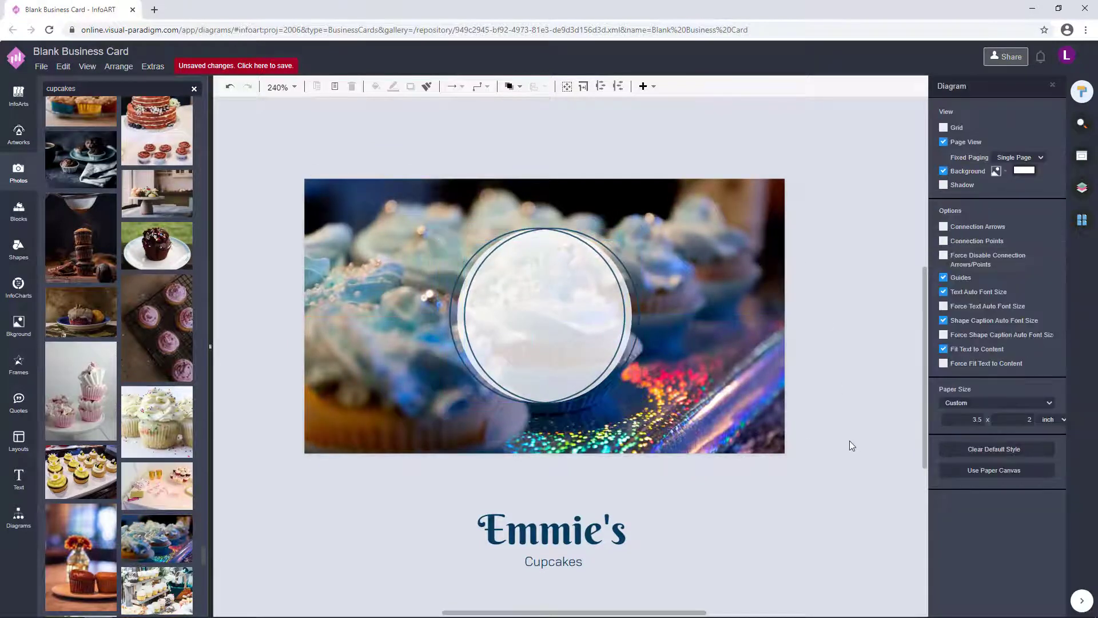
{"action": "left_click", "coordinate": [451, 322]}
{"action": "scroll", "coordinate": [452, 322], "scroll_direction": "up", "scroll_amount": 3}
- Check the ring's line colour and the page background colour, leaving the background white
{"action": "left_click", "coordinate": [1042, 184]}
{"action": "left_click", "coordinate": [1012, 448]}
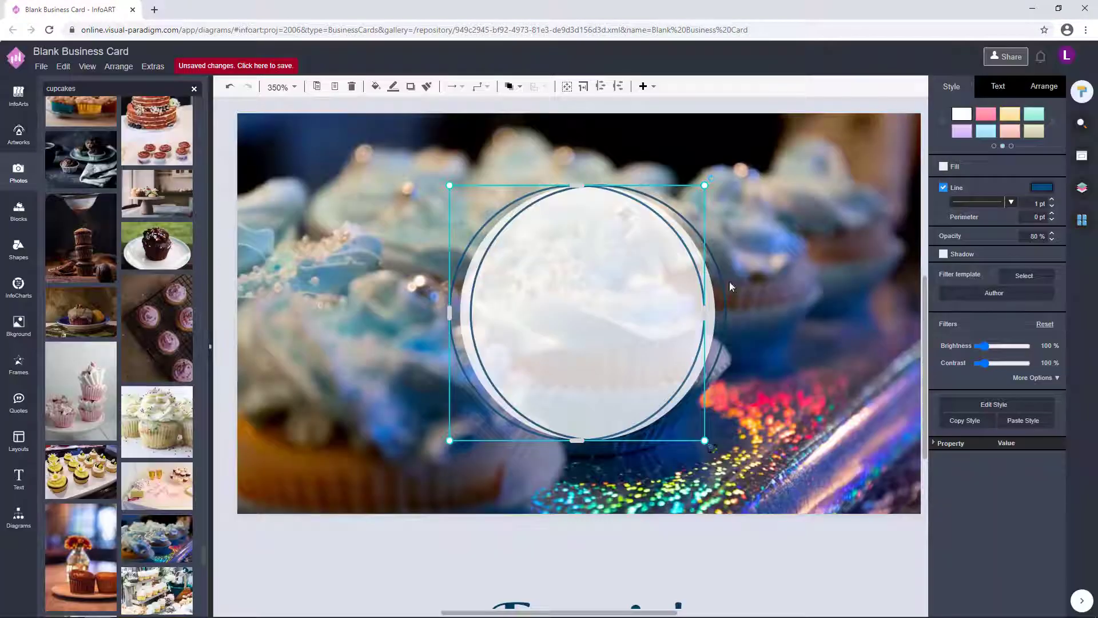
{"action": "left_click", "coordinate": [785, 318]}
{"action": "left_click", "coordinate": [1026, 171]}
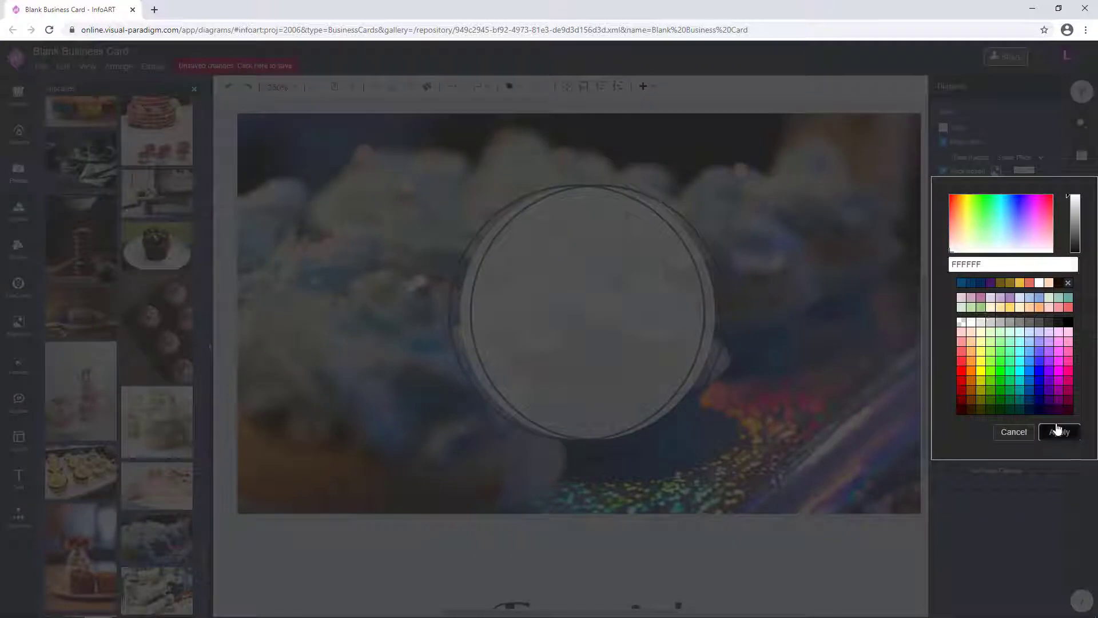
{"action": "left_click", "coordinate": [1059, 432]}
- Give the outer ring a white outline
{"action": "left_click", "coordinate": [452, 303]}
{"action": "left_click", "coordinate": [1042, 186]}
{"action": "left_click", "coordinate": [1060, 449]}
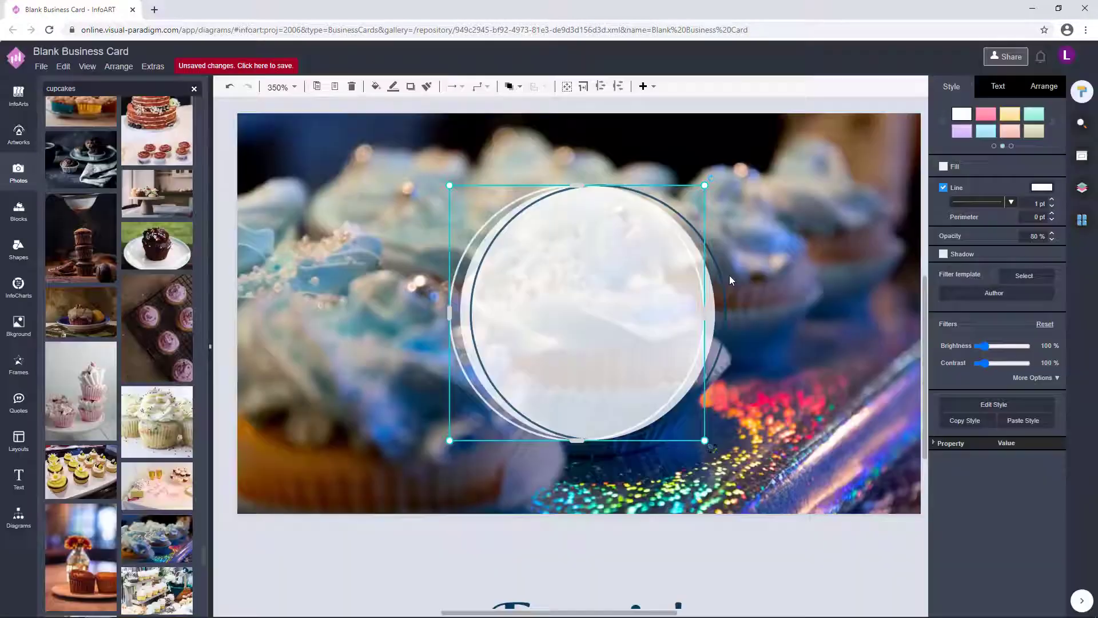
{"action": "left_click", "coordinate": [730, 275]}
{"action": "left_click", "coordinate": [723, 289]}
{"action": "left_click", "coordinate": [1043, 187]}
{"action": "left_click", "coordinate": [820, 323]}
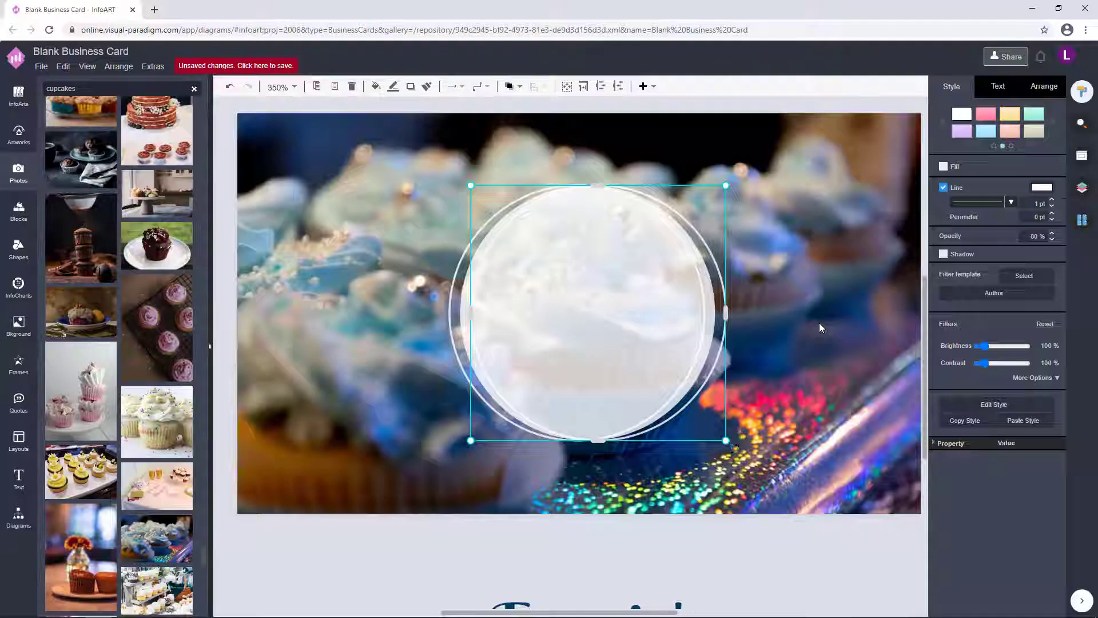
- Try moving the Emmie's Cupcakes text into the circle, then undo the move
{"action": "scroll", "coordinate": [819, 322], "scroll_direction": "down", "scroll_amount": 3}
{"action": "left_click_drag", "start_coordinate": [608, 496], "coordinate": [904, 355]}
{"action": "left_click", "coordinate": [702, 438]}
{"action": "key", "text": "ctrl+z"}
- Give the ring a dark blue 084D7A outline and move it back onto the white disc
{"action": "left_click", "coordinate": [660, 261]}
{"action": "left_click", "coordinate": [704, 273]}
{"action": "left_click", "coordinate": [1042, 187]}
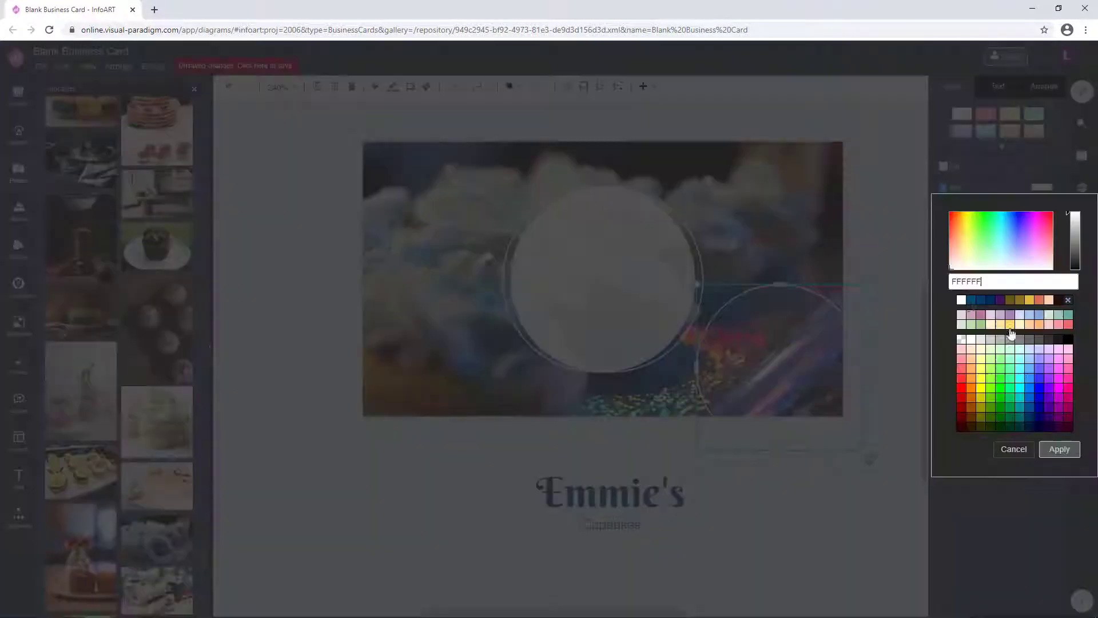
{"action": "left_click", "coordinate": [1059, 449]}
{"action": "left_click_drag", "start_coordinate": [828, 397], "coordinate": [598, 286]}
{"action": "left_click", "coordinate": [721, 309]}
- Move the Emmie's Cupcakes text group into the centre of the circle
{"action": "left_click", "coordinate": [809, 429]}
{"action": "left_click", "coordinate": [644, 524]}
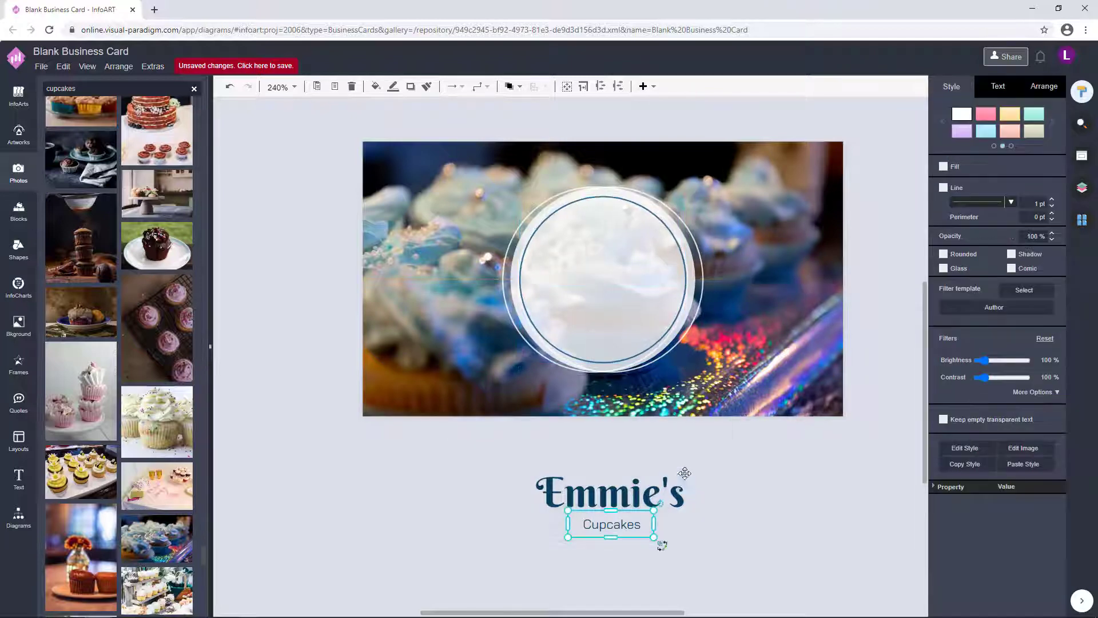
{"action": "left_click_drag", "start_coordinate": [730, 462], "coordinate": [716, 248]}
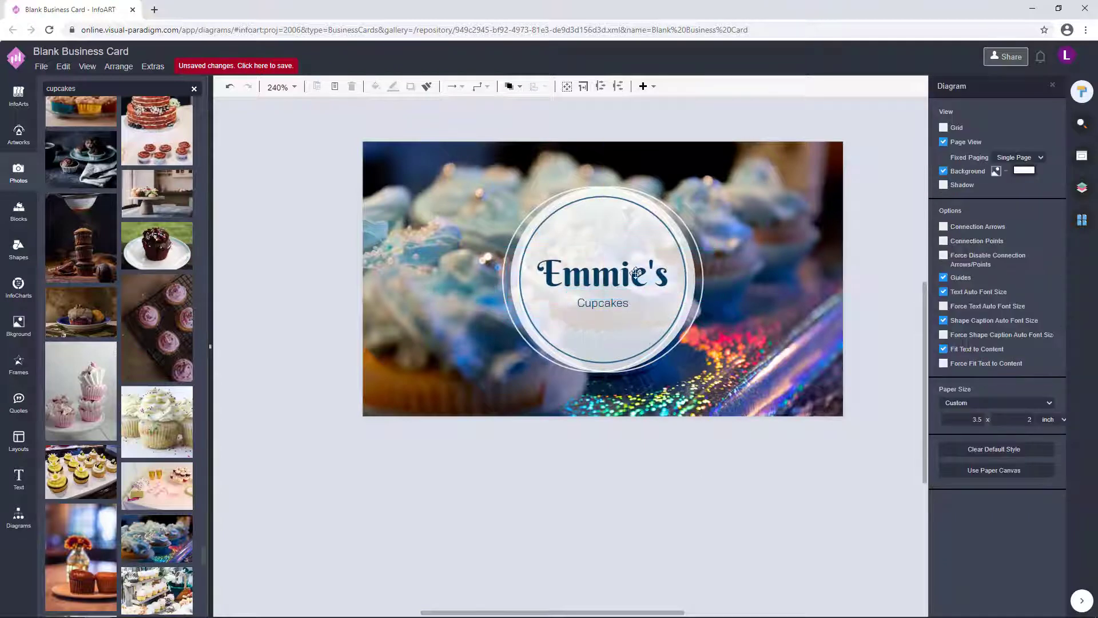
{"action": "left_click", "coordinate": [730, 424]}
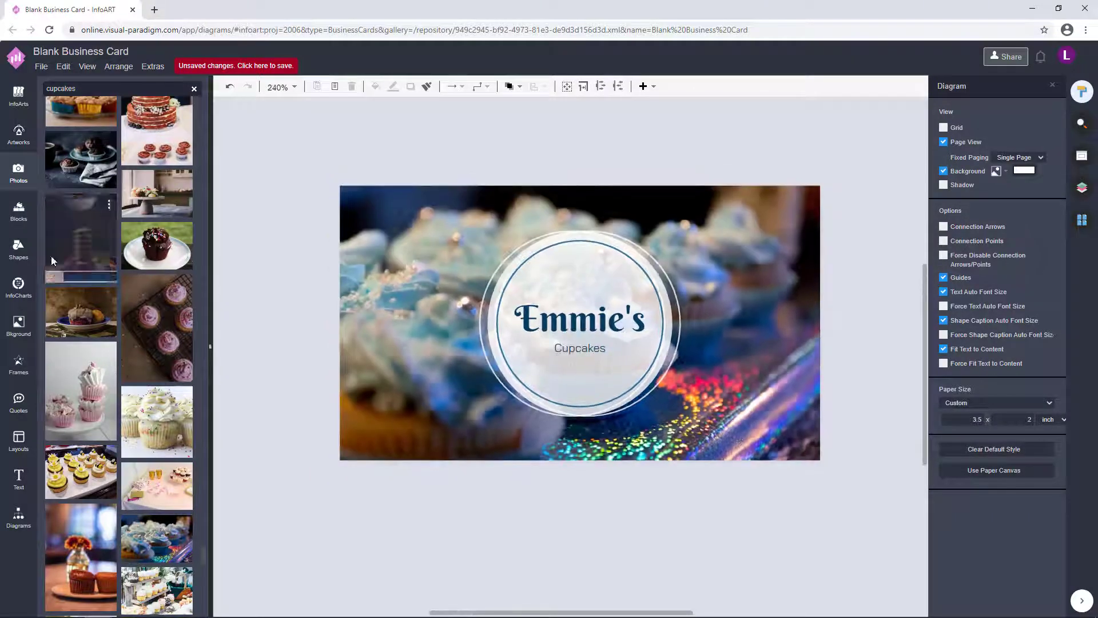
- Add a dark blue cupcake artwork icon at the top of the circle
{"action": "left_click", "coordinate": [19, 135]}
{"action": "left_click_drag", "start_coordinate": [135, 180], "coordinate": [344, 452]}
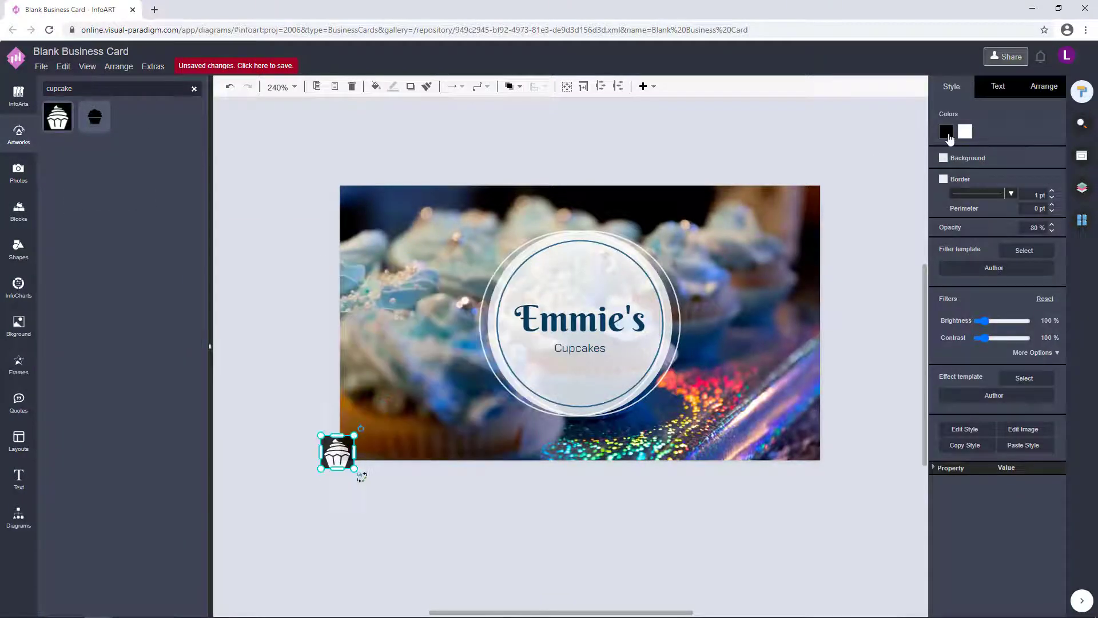
{"action": "left_click", "coordinate": [947, 132]}
{"action": "left_click", "coordinate": [962, 245]}
{"action": "left_click", "coordinate": [1059, 394]}
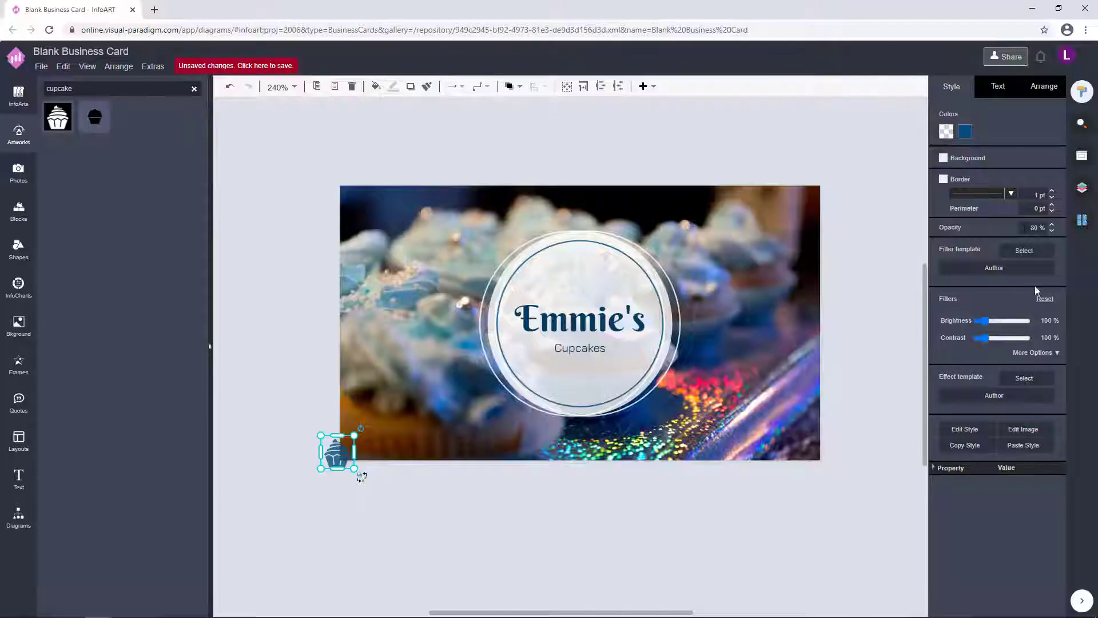
{"action": "left_click_drag", "start_coordinate": [337, 452], "coordinate": [584, 275]}
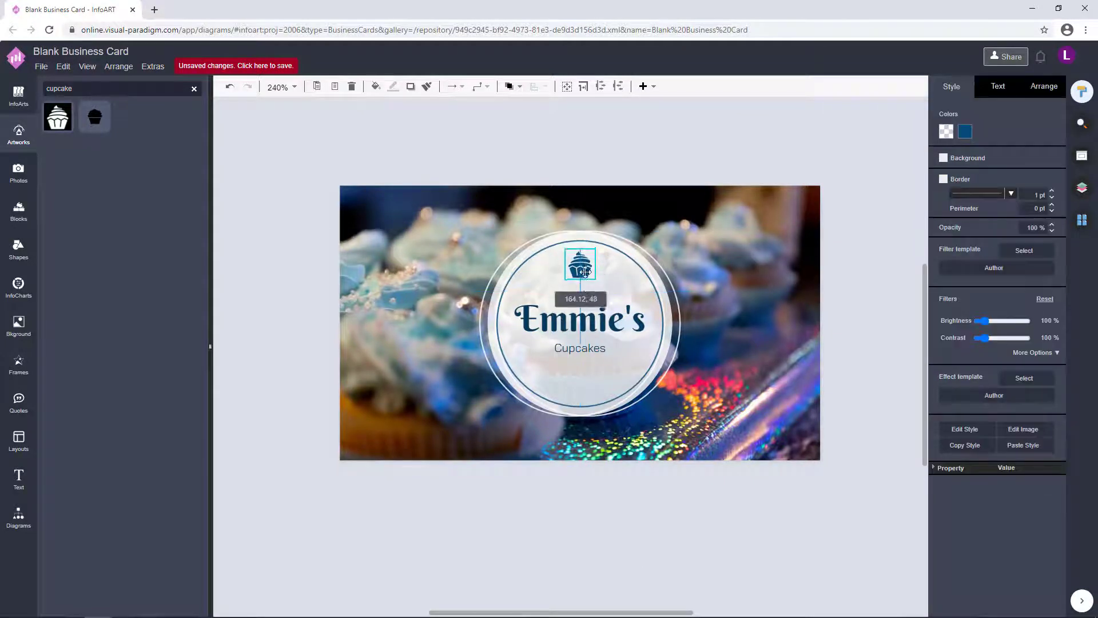
- Reselect the cupcake icon and reapply its dark blue colour
{"action": "left_click", "coordinate": [663, 548]}
{"action": "left_click", "coordinate": [584, 278]}
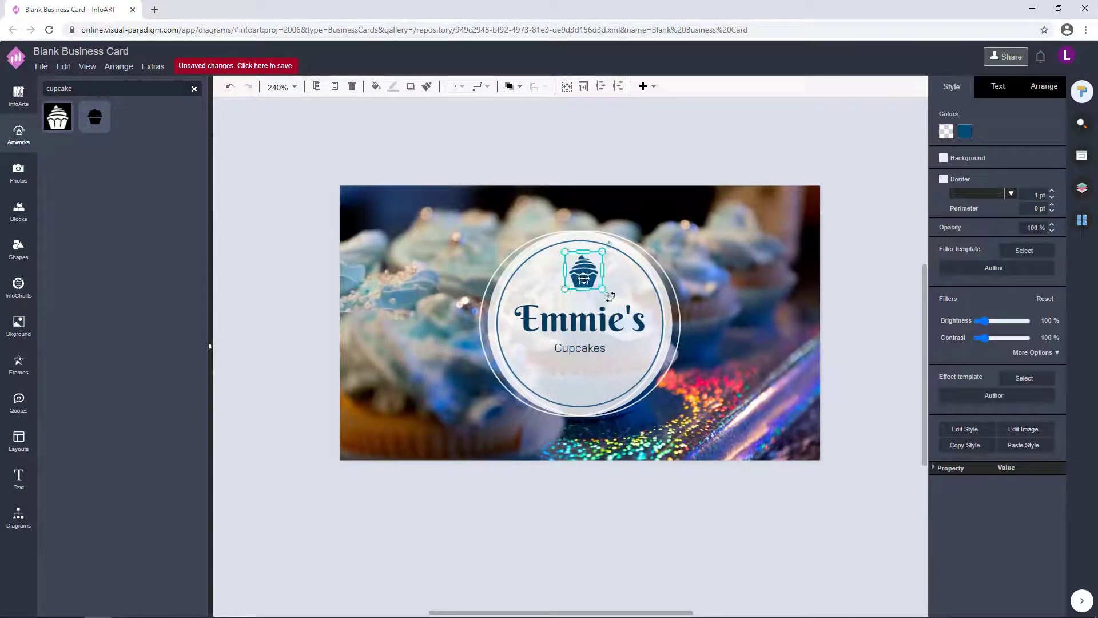
{"action": "left_click", "coordinate": [661, 236]}
{"action": "left_click", "coordinate": [584, 279]}
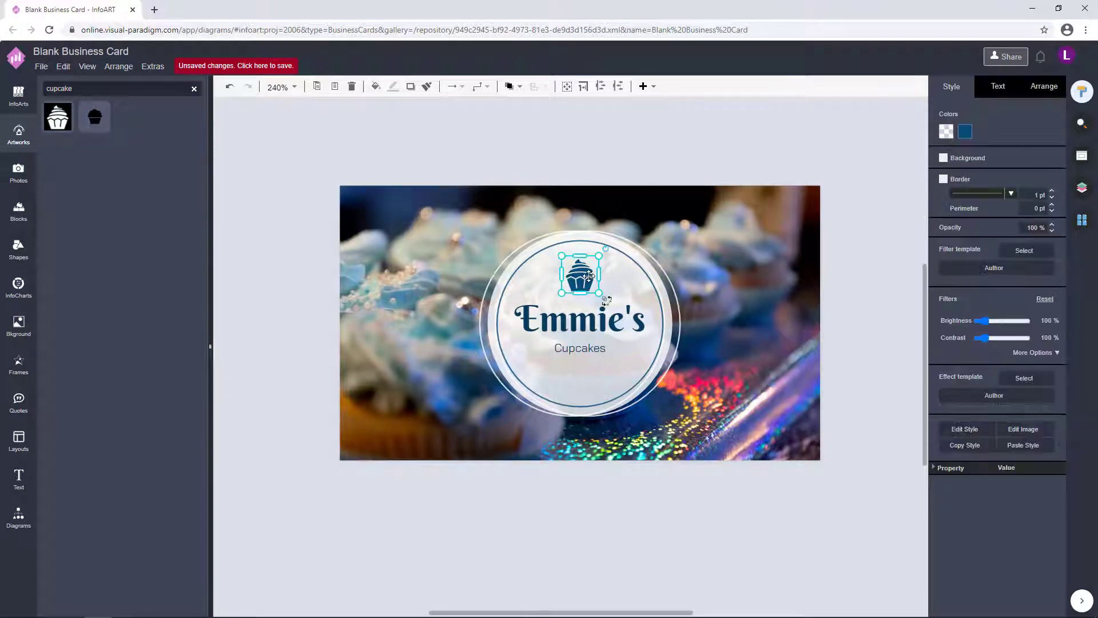
{"action": "left_click", "coordinate": [613, 500]}
{"action": "left_click", "coordinate": [578, 276]}
{"action": "left_click", "coordinate": [651, 511]}
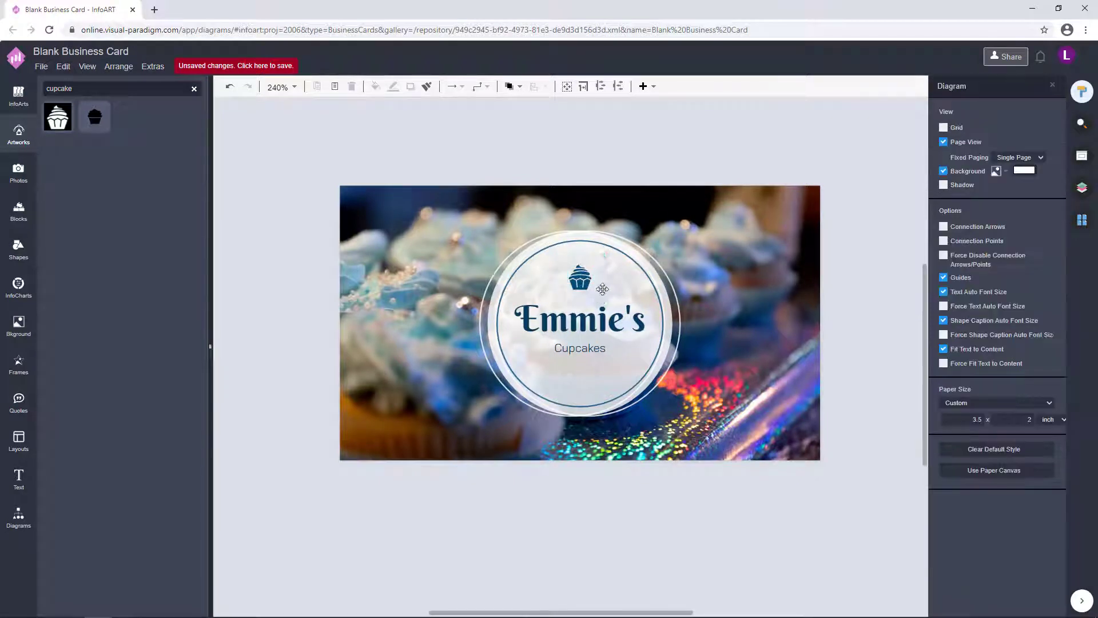
{"action": "left_click", "coordinate": [580, 277]}
{"action": "left_click", "coordinate": [965, 131]}
{"action": "left_click", "coordinate": [1053, 392]}
{"action": "left_click", "coordinate": [580, 277]}
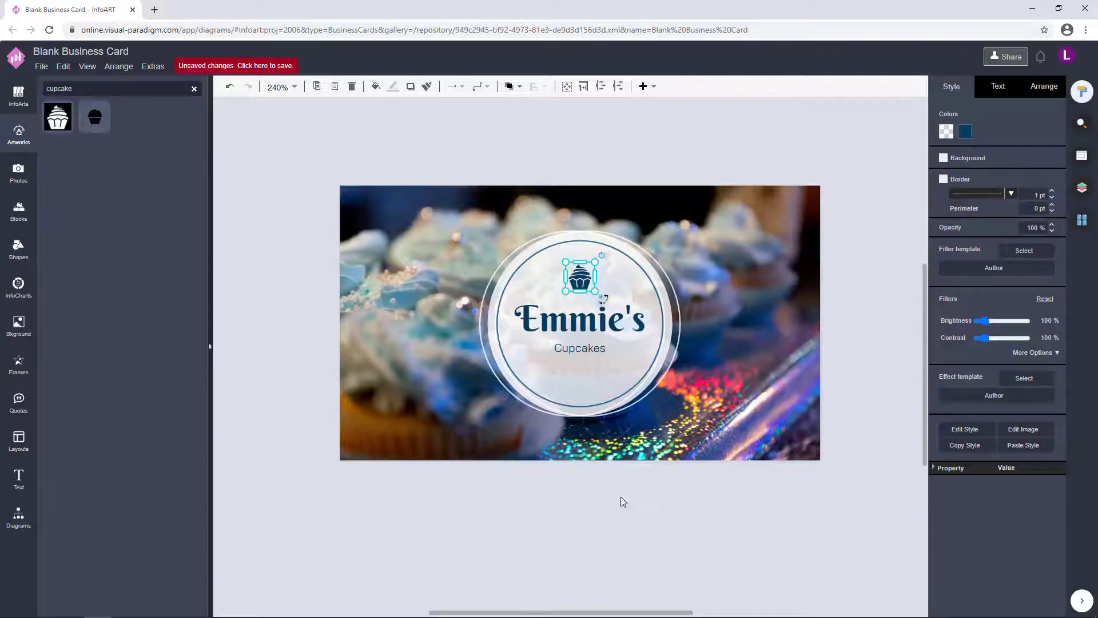
{"action": "left_click", "coordinate": [623, 500]}
{"action": "left_click", "coordinate": [584, 286]}
{"action": "left_click", "coordinate": [635, 389]}
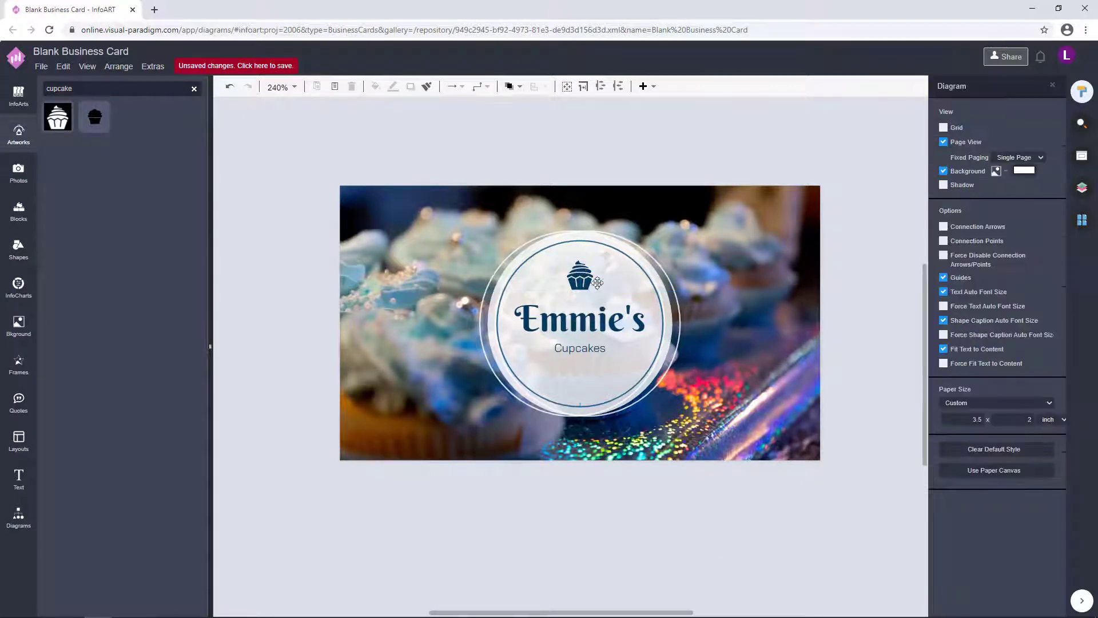
- Nudge the Cupcakes text slightly lower beneath the name
{"action": "left_click_drag", "start_coordinate": [470, 332], "coordinate": [739, 461]}
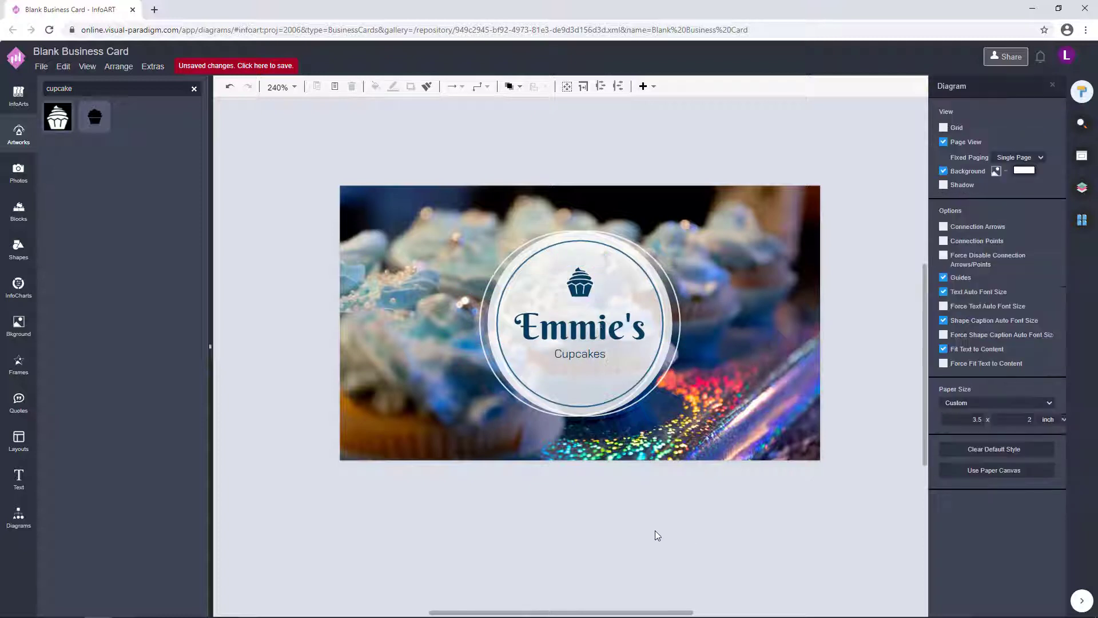
{"action": "key", "text": "Tab"}
{"action": "left_click", "coordinate": [694, 497]}
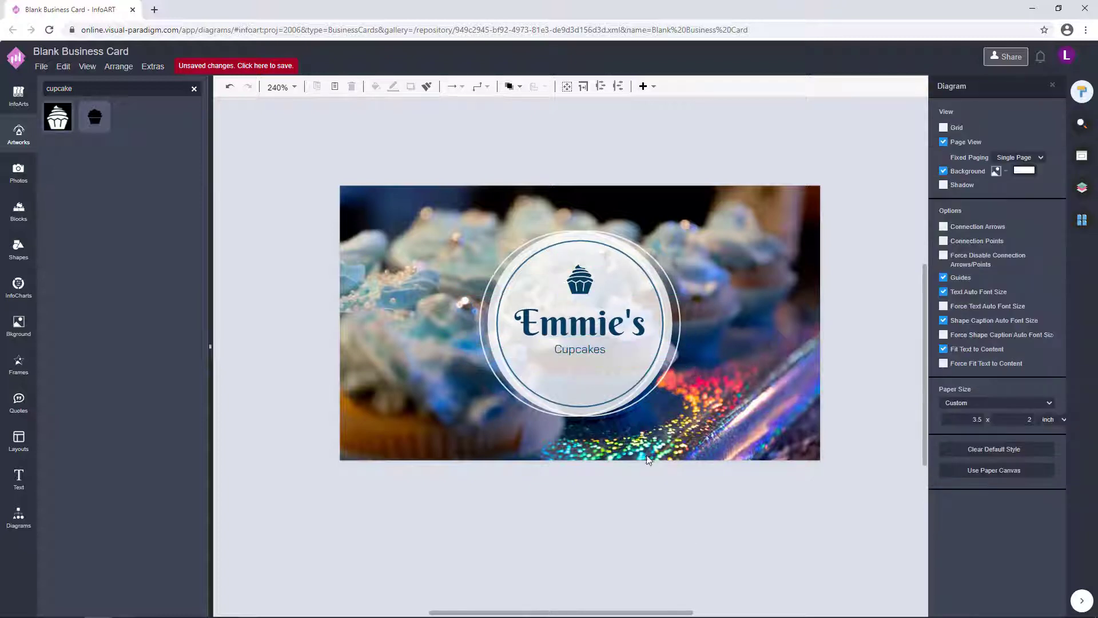
{"action": "left_click", "coordinate": [589, 274]}
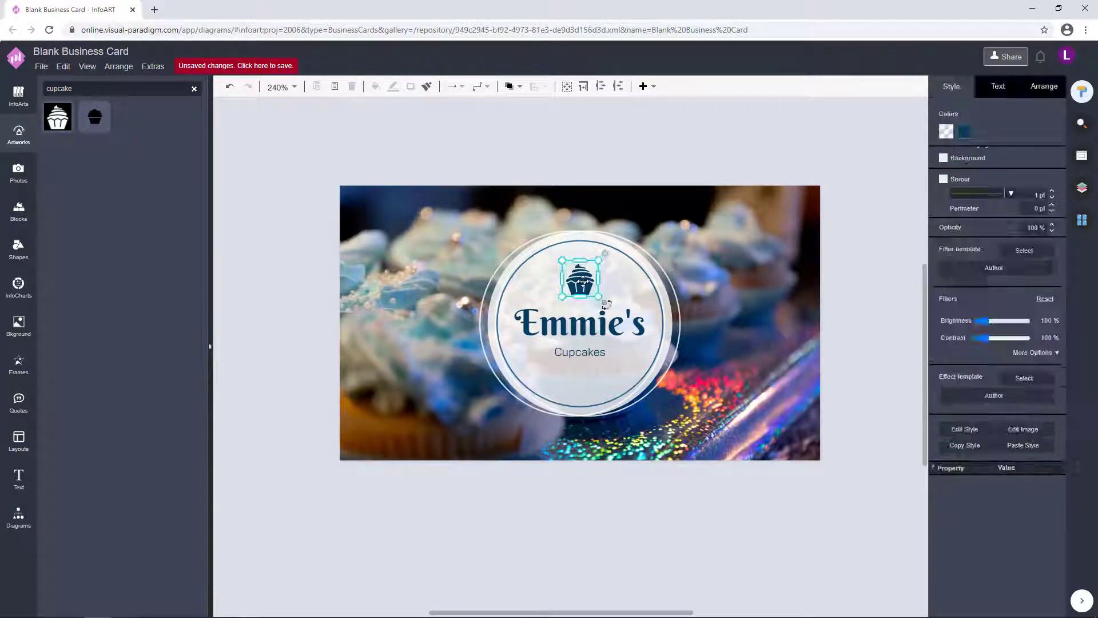
{"action": "left_click_drag", "start_coordinate": [580, 352], "coordinate": [580, 354]}
{"action": "left_click", "coordinate": [665, 496]}
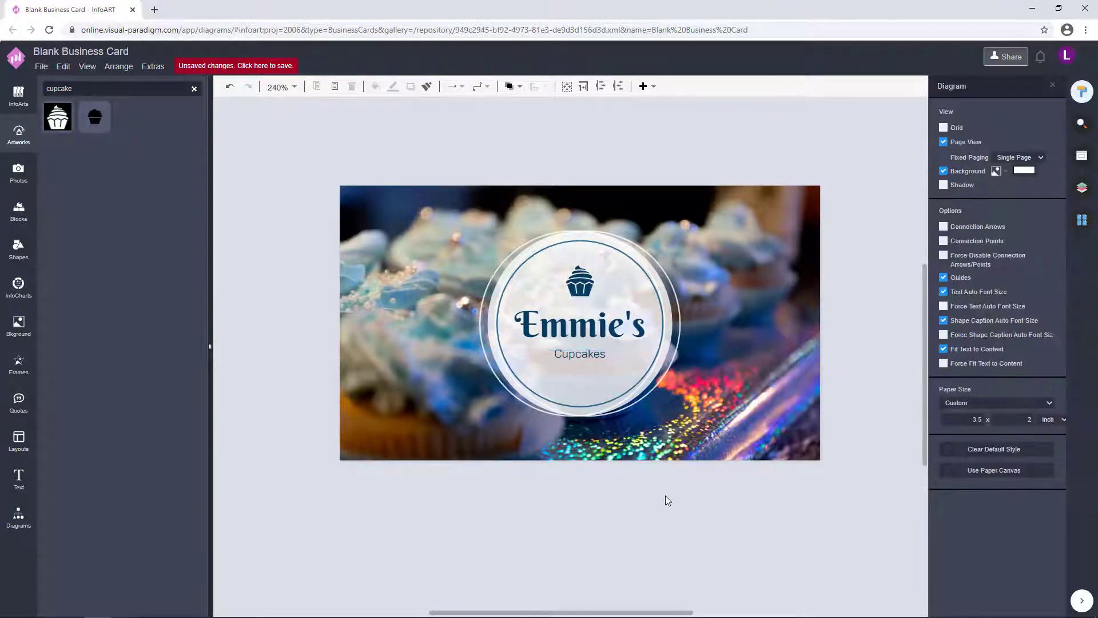
- Apply the new outline colour to the logo's outer circle
{"action": "left_click", "coordinate": [516, 241]}
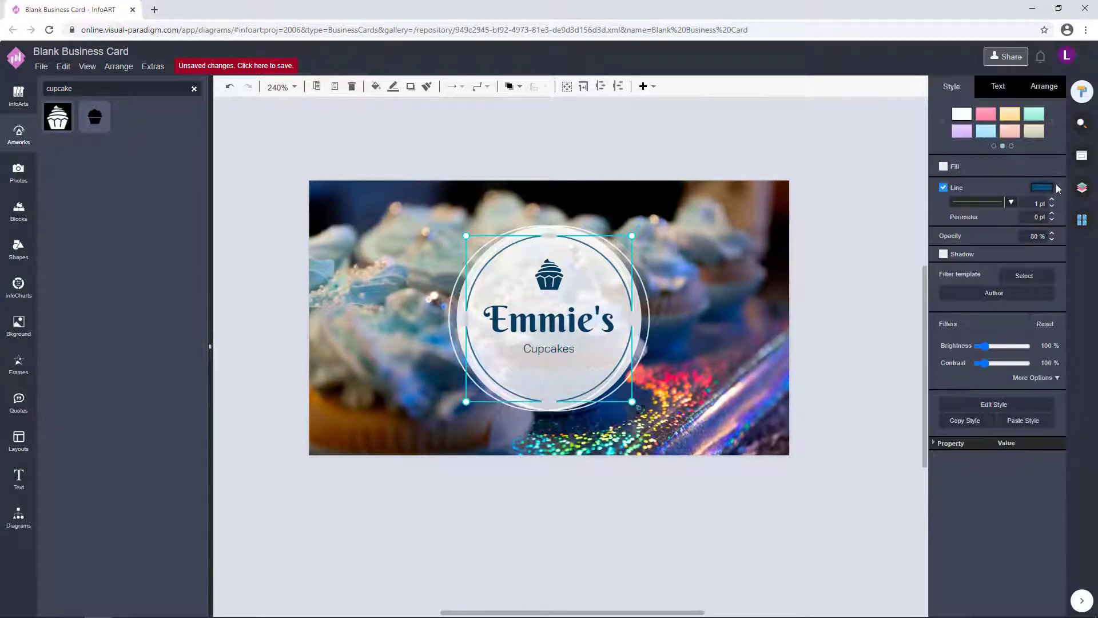
{"action": "left_click", "coordinate": [1059, 188]}
{"action": "left_click", "coordinate": [1060, 449]}
{"action": "left_click", "coordinate": [791, 509]}
{"action": "scroll", "coordinate": [572, 326], "scroll_direction": "up", "scroll_amount": 1}
- Check the cupcake icon's placement and show the card's pages list
{"action": "left_click", "coordinate": [569, 236]}
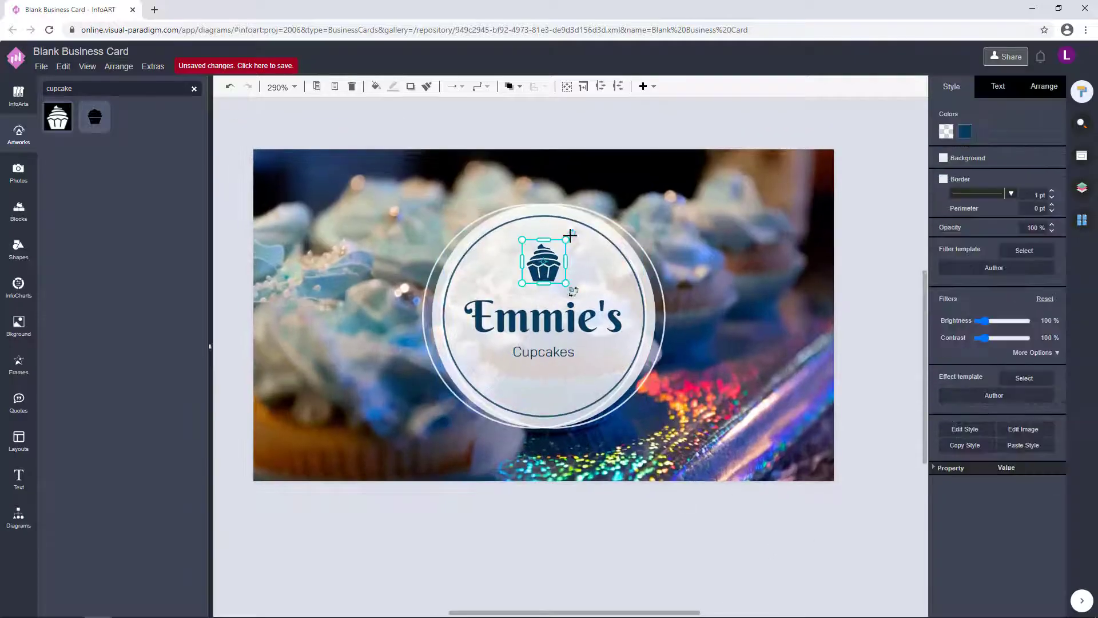
{"action": "left_click", "coordinate": [756, 276]}
{"action": "scroll", "coordinate": [756, 275], "scroll_direction": "down", "scroll_amount": 2}
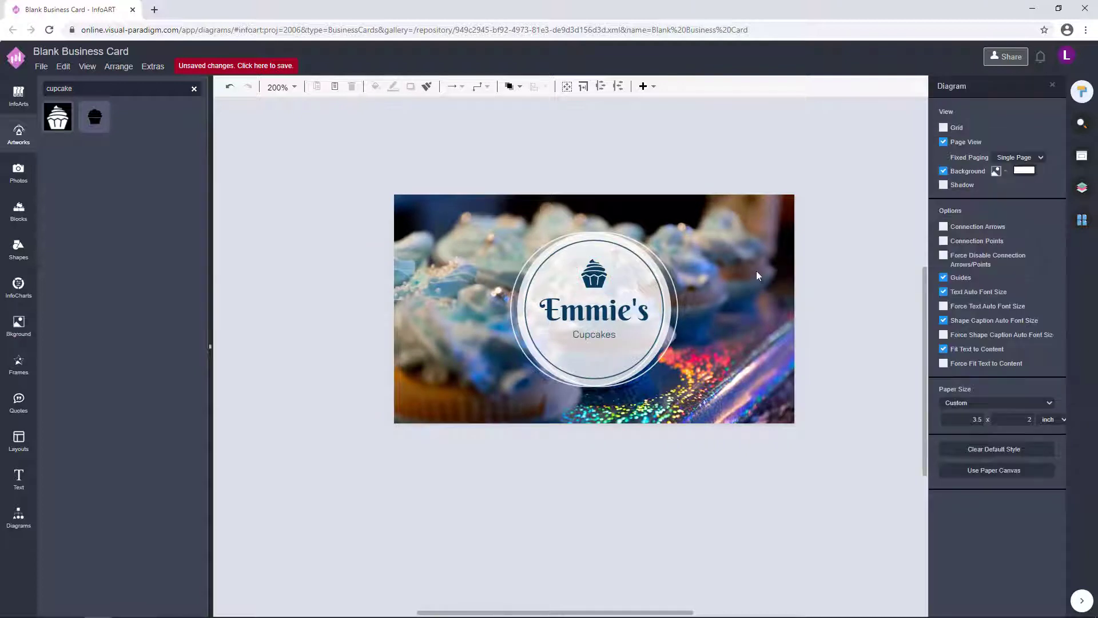
{"action": "left_click", "coordinate": [1083, 219]}
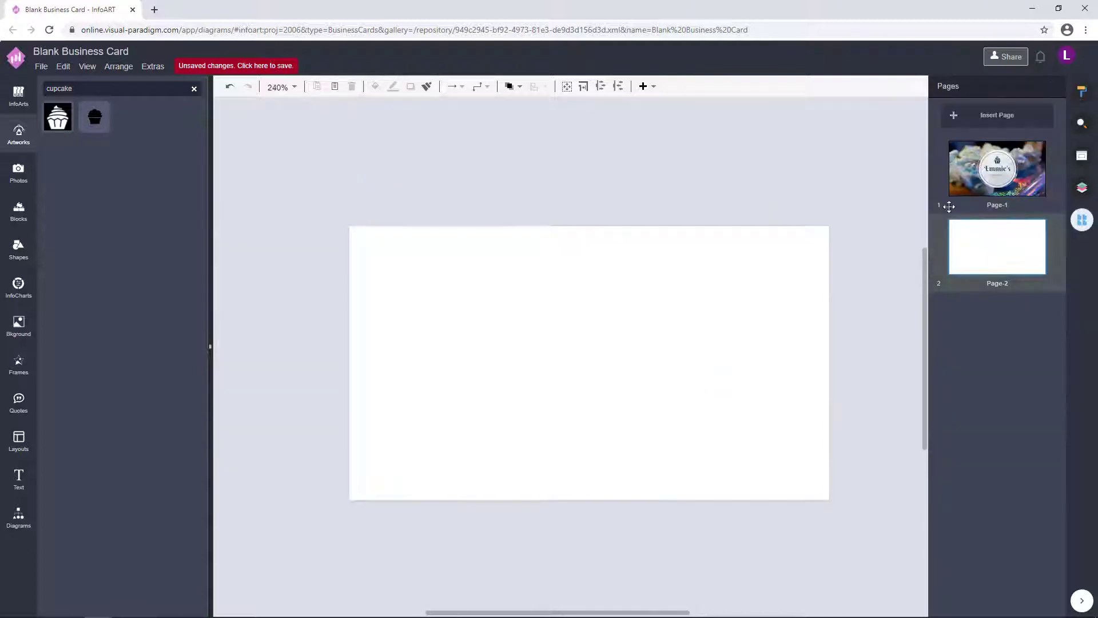
- Give Page-2 a dark blue background
{"action": "left_click", "coordinate": [1016, 247]}
{"action": "left_click", "coordinate": [1082, 90]}
{"action": "left_click", "coordinate": [1017, 170]}
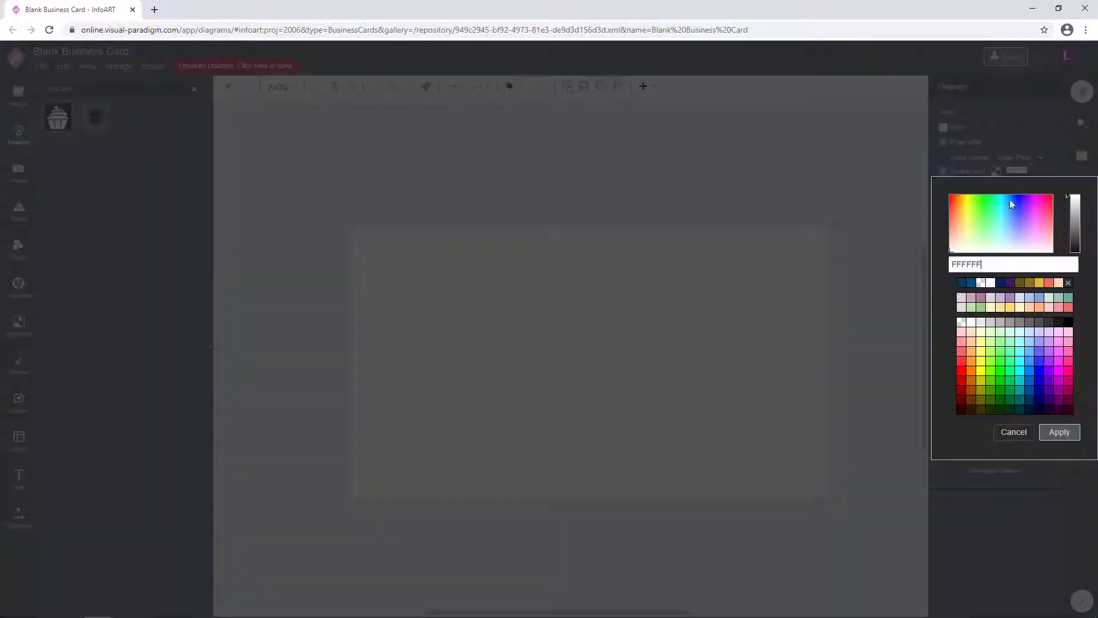
{"action": "left_click", "coordinate": [1060, 432]}
{"action": "left_click", "coordinate": [1078, 227]}
{"action": "left_click", "coordinate": [1007, 232]}
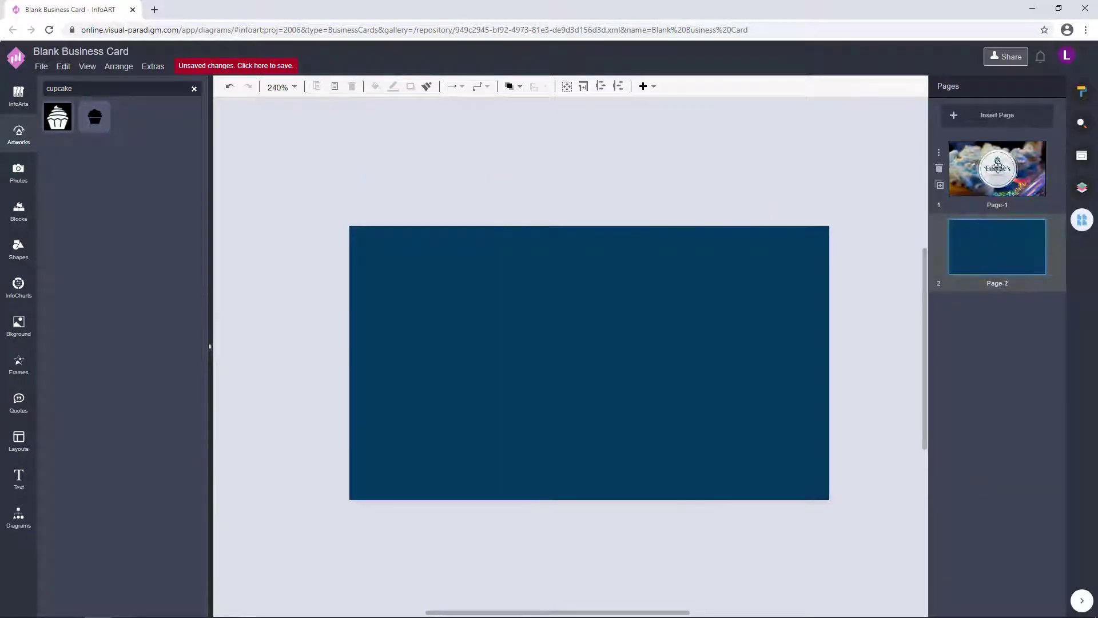
- Paste the logo circle onto Page-2, resize it and place it at the top centre
{"action": "key", "text": "ctrl+v"}
{"action": "left_click_drag", "start_coordinate": [485, 359], "coordinate": [314, 328]}
{"action": "left_click", "coordinate": [655, 341]}
{"action": "left_click_drag", "start_coordinate": [602, 456], "coordinate": [257, 157]}
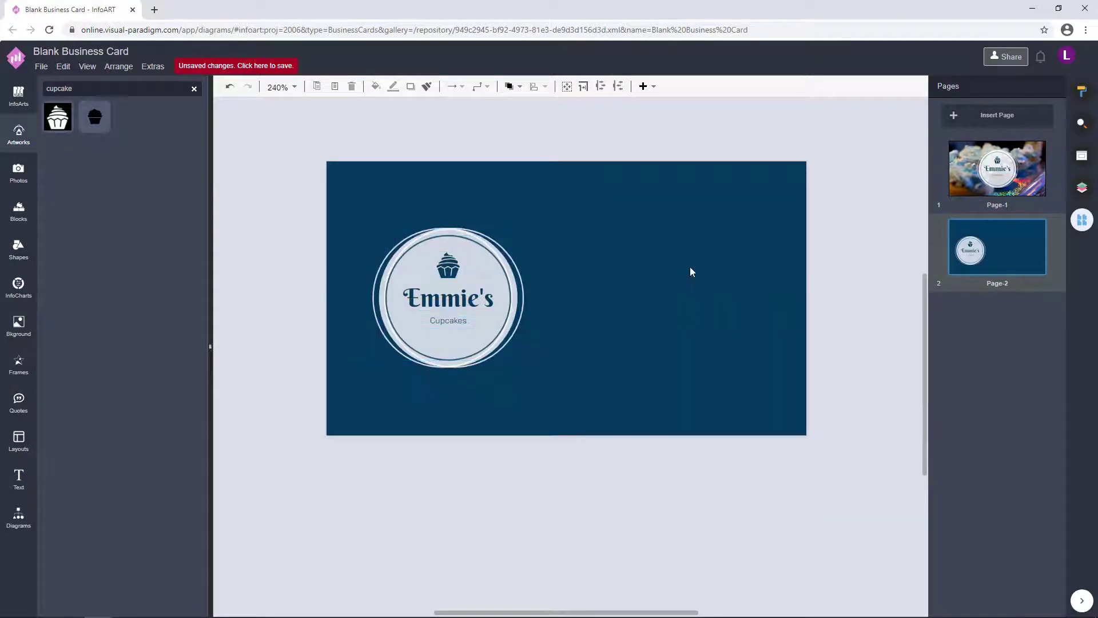
{"action": "left_click", "coordinate": [997, 169]}
{"action": "left_click", "coordinate": [997, 247]}
{"action": "left_click_drag", "start_coordinate": [531, 227], "coordinate": [552, 213]}
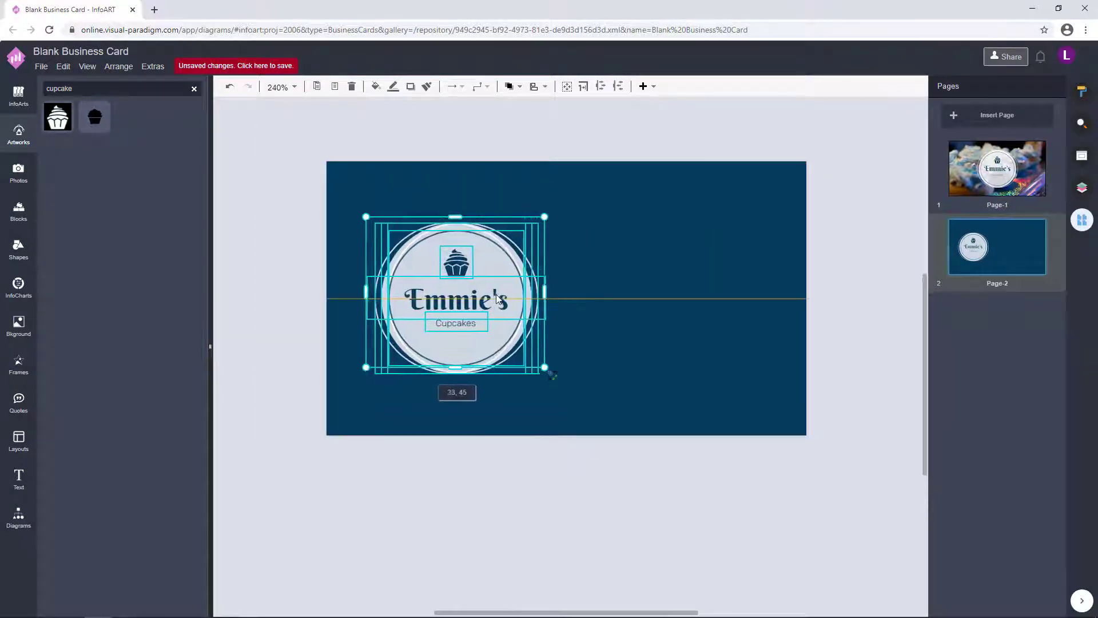
{"action": "left_click_drag", "start_coordinate": [501, 291], "coordinate": [590, 263]}
{"action": "left_click_drag", "start_coordinate": [619, 325], "coordinate": [606, 309]}
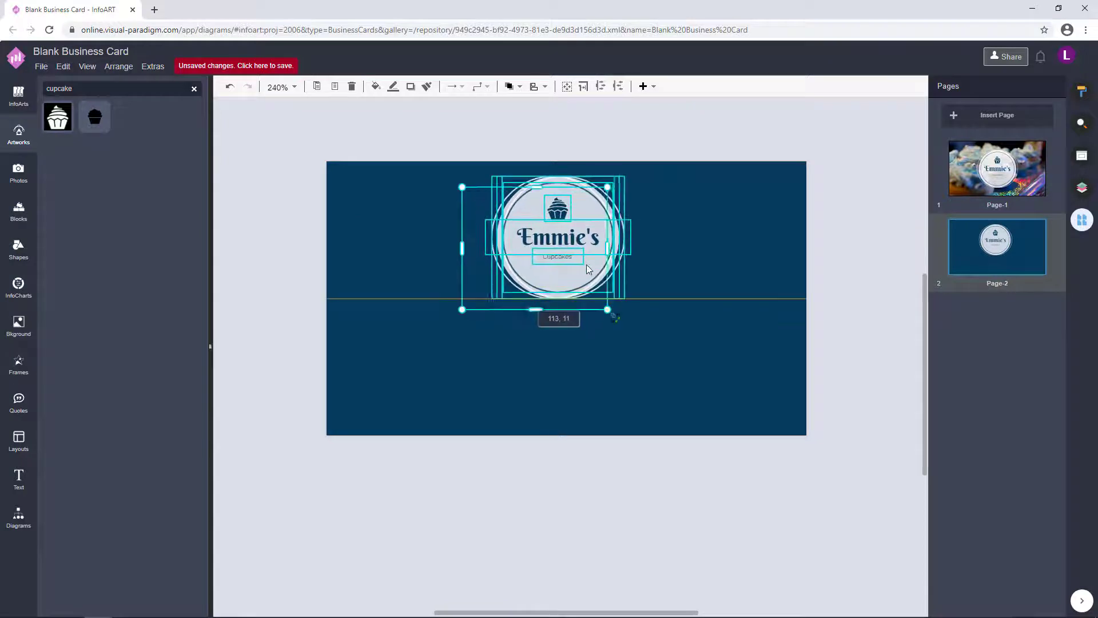
- Set the Cupcakes text to 7 pt and place a copy of it below the logo
{"action": "left_click", "coordinate": [716, 243]}
{"action": "key", "text": "Tab"}
{"action": "key", "text": "Return"}
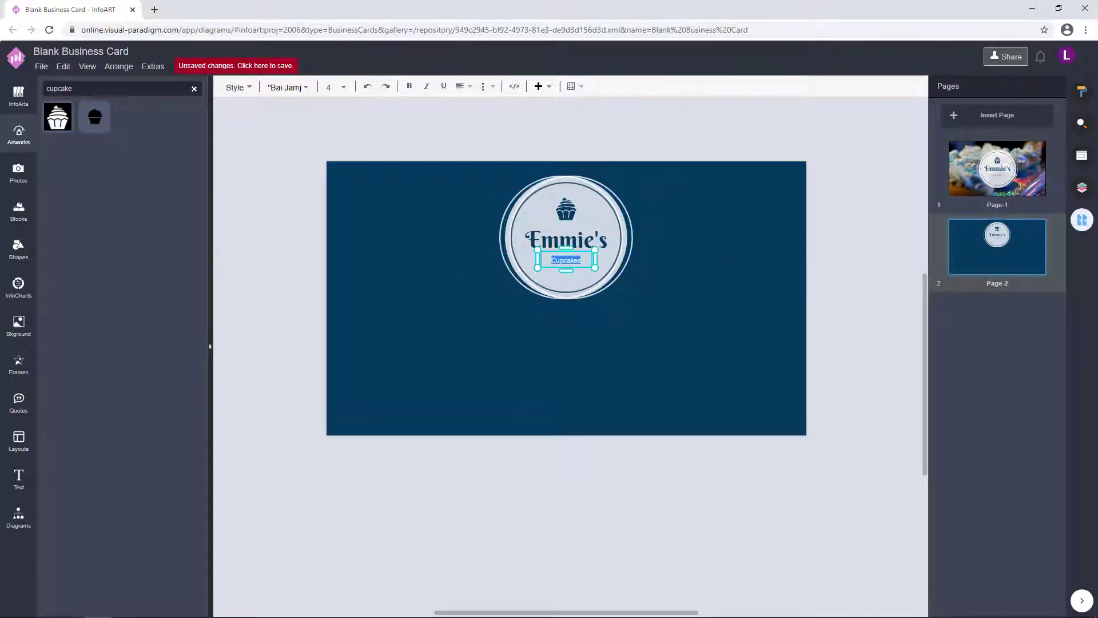
{"action": "type", "text": "7"}
{"action": "key", "text": "Return"}
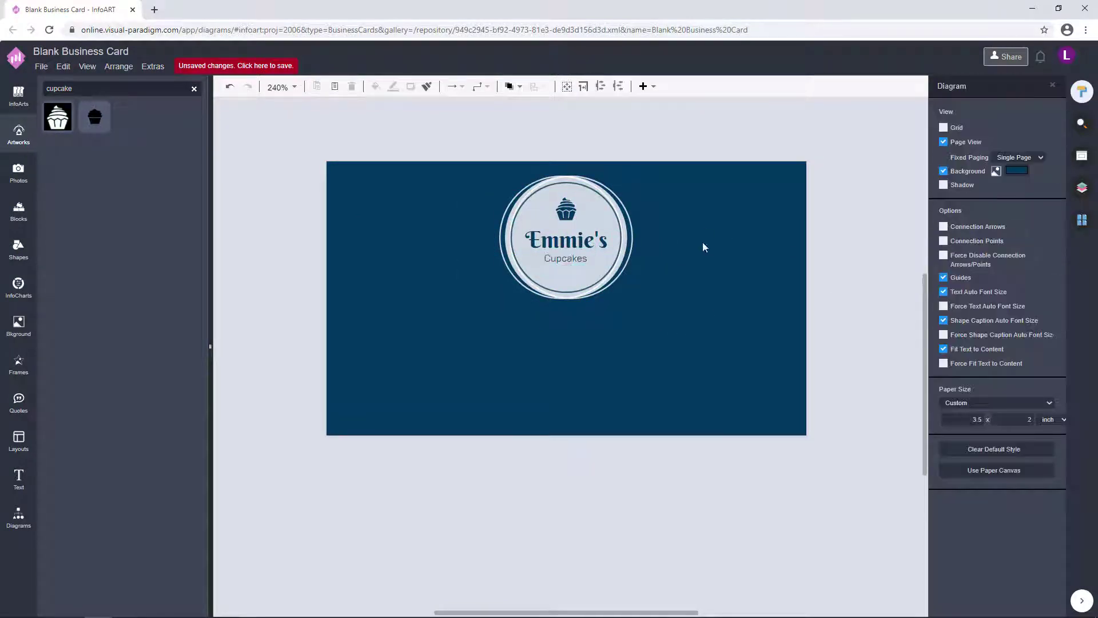
{"action": "left_click", "coordinate": [864, 322]}
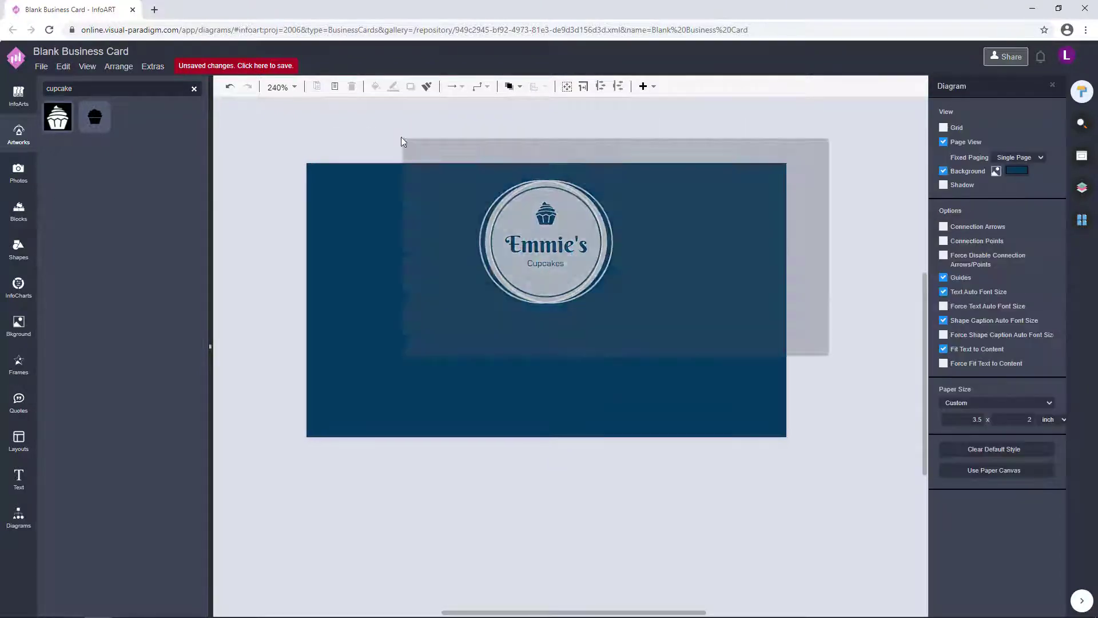
{"action": "left_click_drag", "start_coordinate": [565, 266], "coordinate": [597, 274]}
{"action": "left_click", "coordinate": [989, 90]}
{"action": "left_click", "coordinate": [1042, 215]}
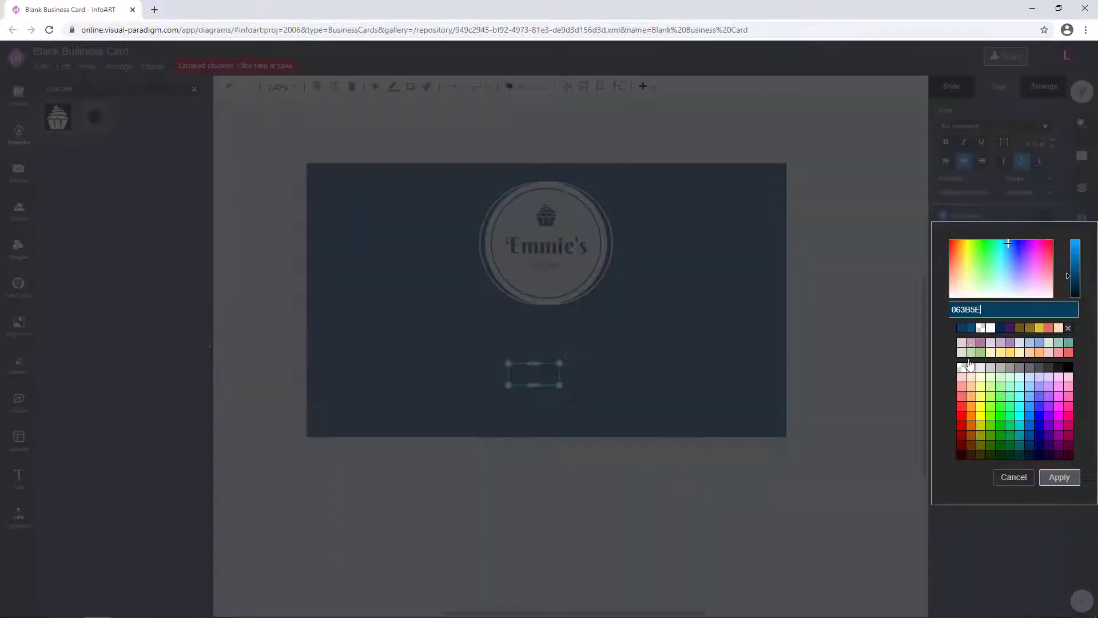
{"action": "left_click", "coordinate": [1059, 477]}
{"action": "double_click", "coordinate": [607, 374]}
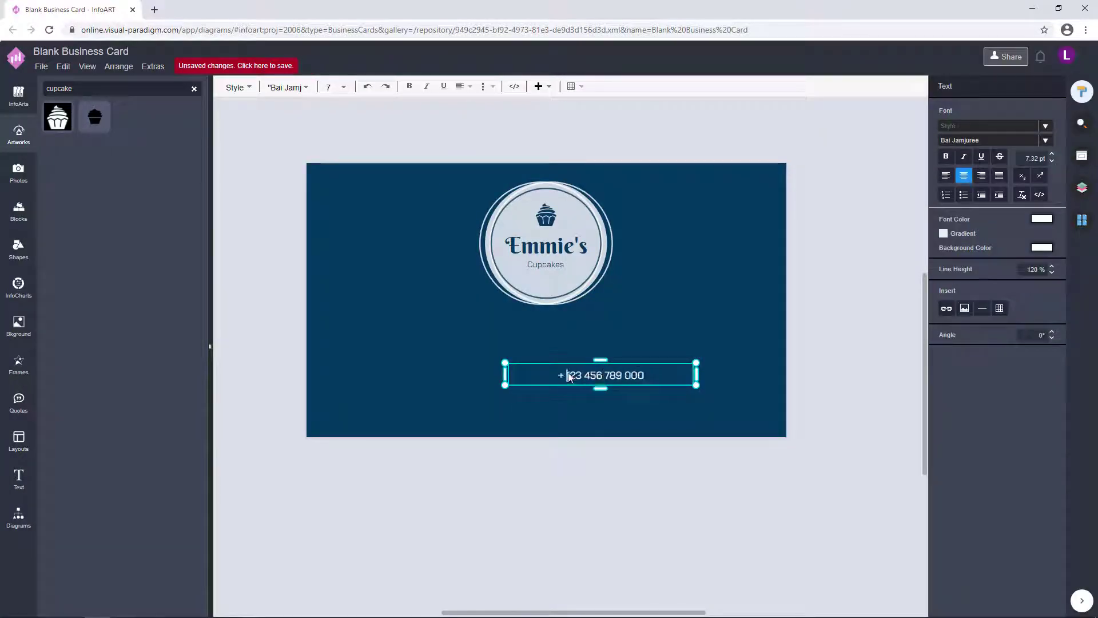
{"action": "type", "text": "www.emmiescupcakes.com"}
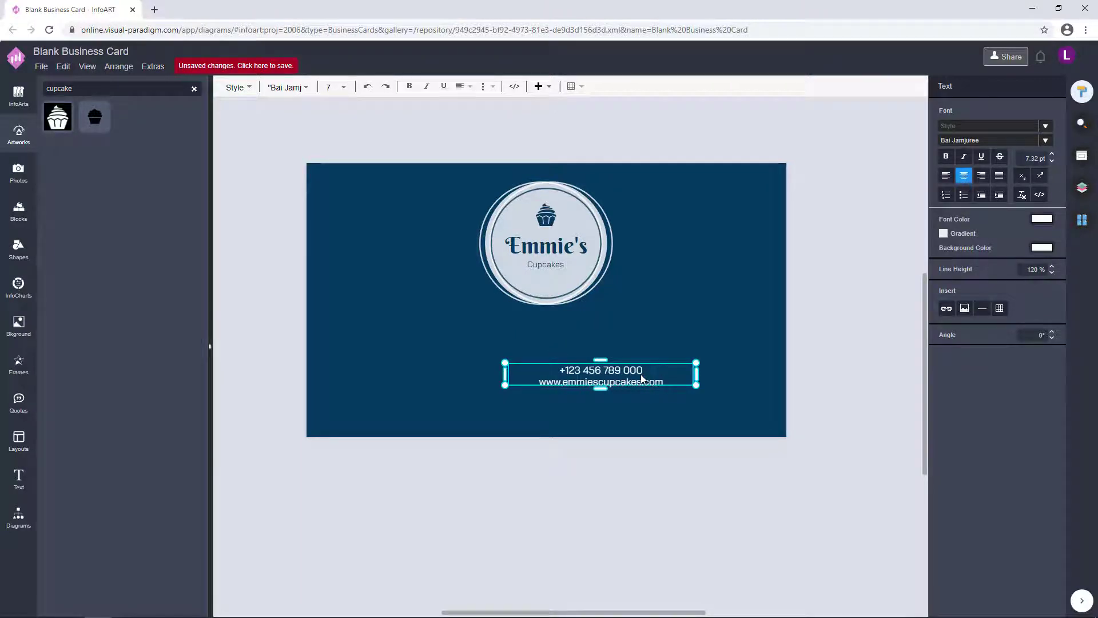
{"action": "key", "text": "Return"}
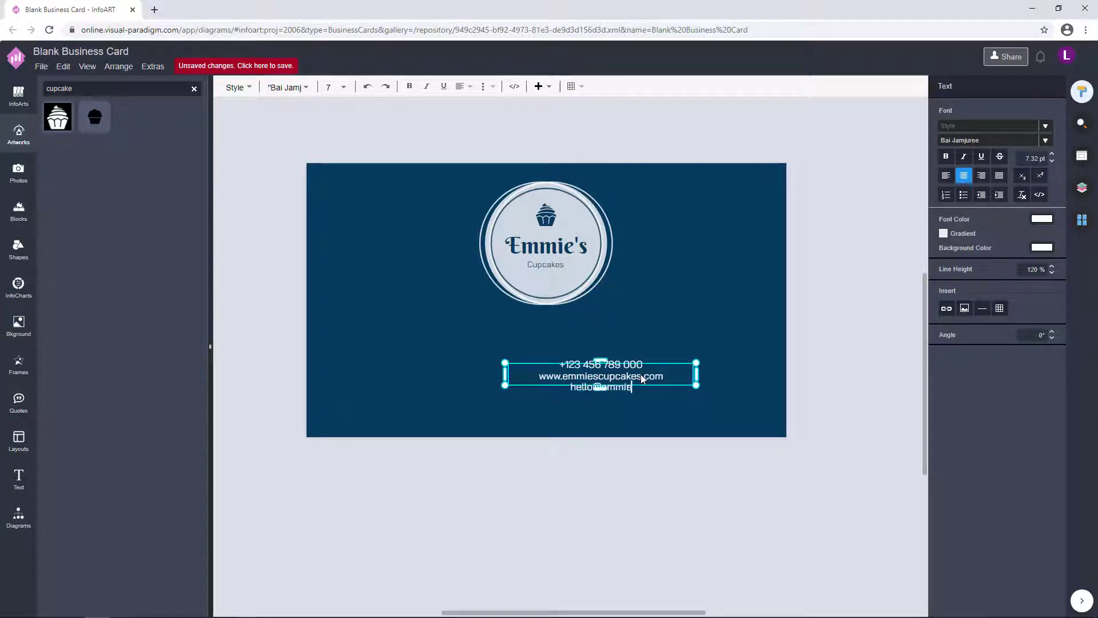
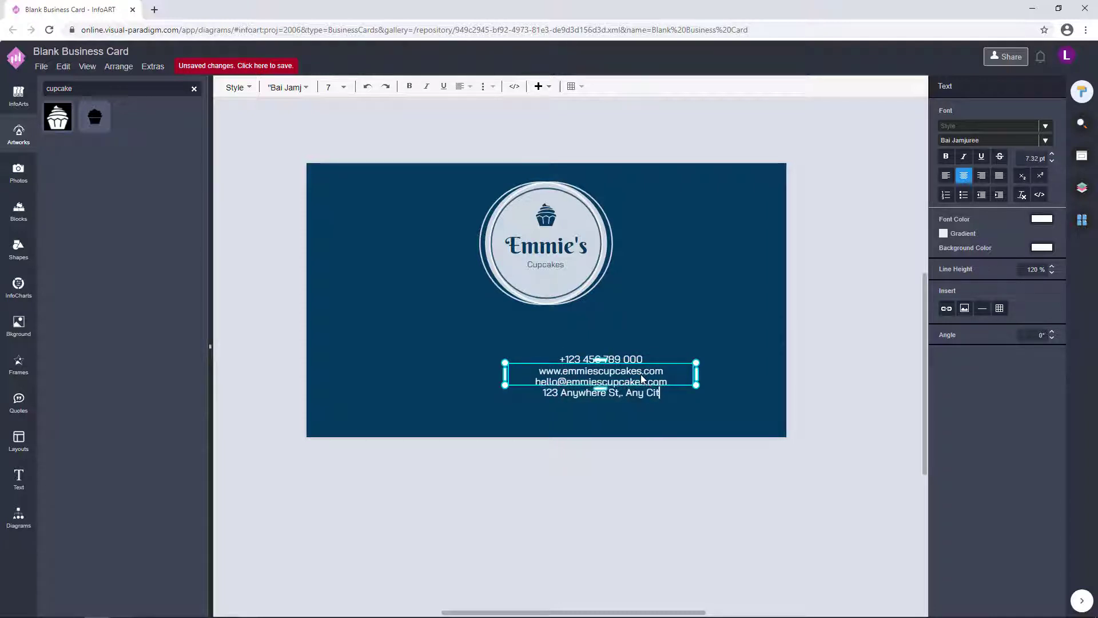
{"action": "type", "text": "ywhere St., Any City, ST"}
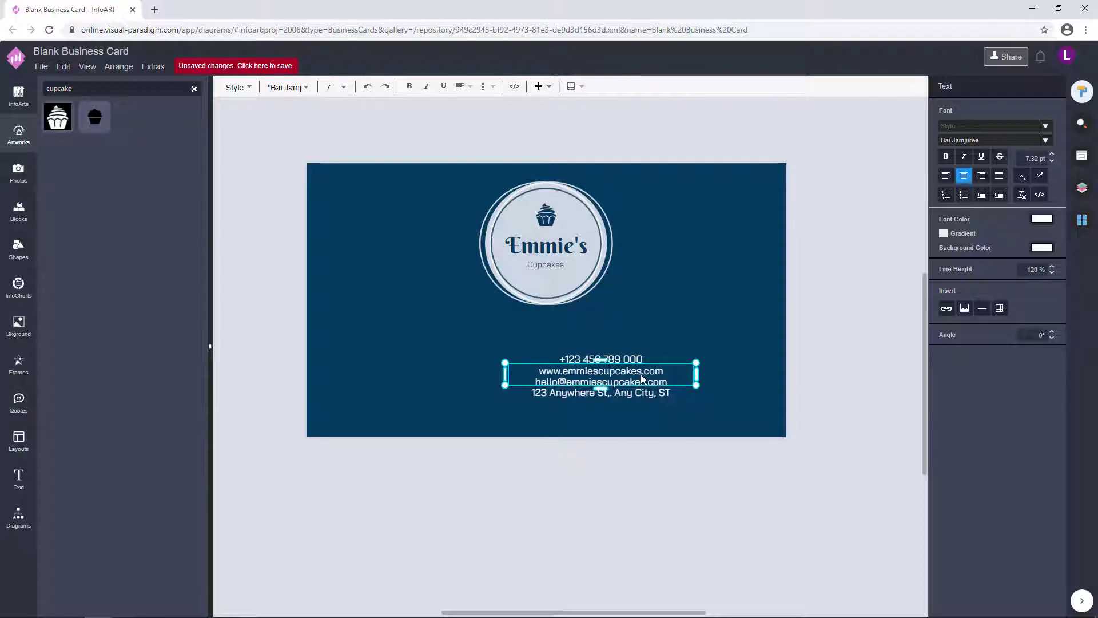
{"action": "type", "text": "1234"}
{"action": "left_click", "coordinate": [619, 396]}
- Set the contact text's line height to 160%
{"action": "left_click", "coordinate": [552, 395]}
{"action": "double_click", "coordinate": [551, 395]}
{"action": "key", "text": "ctrl+c"}
{"action": "left_click", "coordinate": [1052, 272]}
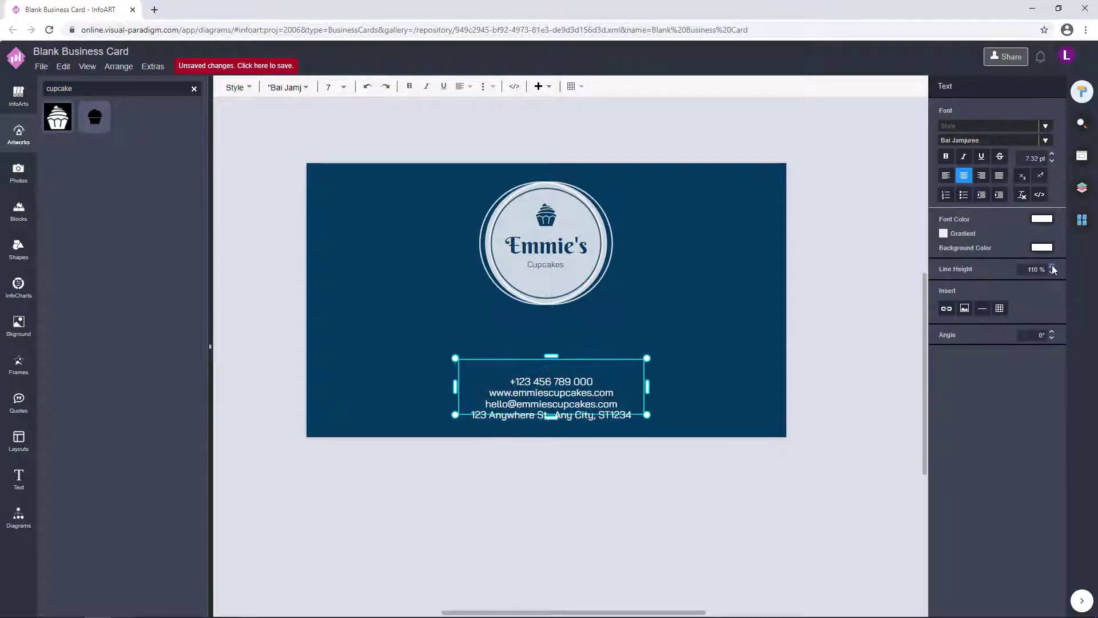
{"action": "left_click", "coordinate": [1052, 267]}
{"action": "left_click", "coordinate": [1052, 267]}
{"action": "left_click", "coordinate": [1052, 267]}
{"action": "left_click", "coordinate": [1053, 266]}
{"action": "left_click", "coordinate": [1052, 266]}
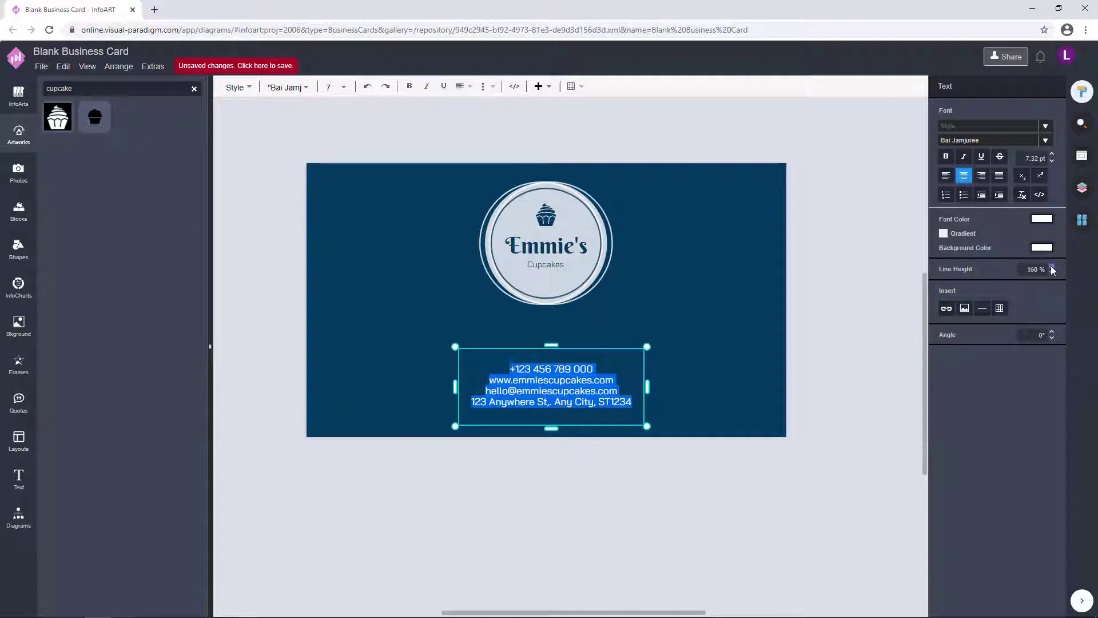
{"action": "left_click", "coordinate": [657, 365]}
{"action": "left_click", "coordinate": [571, 364]}
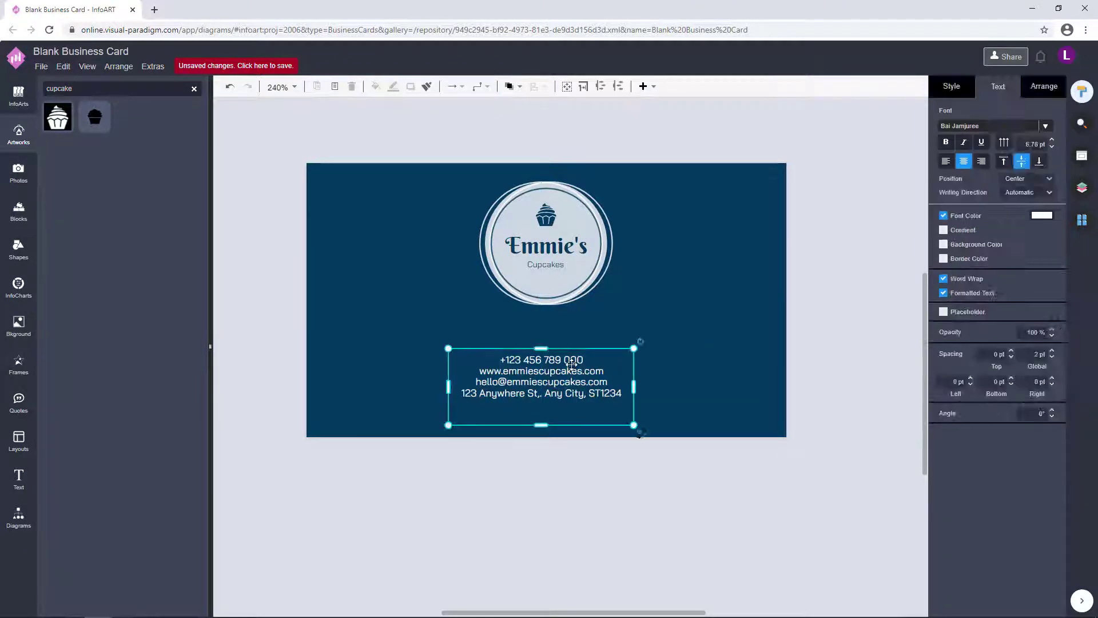
- Paste the contact details into a new 16 pt box below the card, then undo it
{"action": "double_click", "coordinate": [449, 510]}
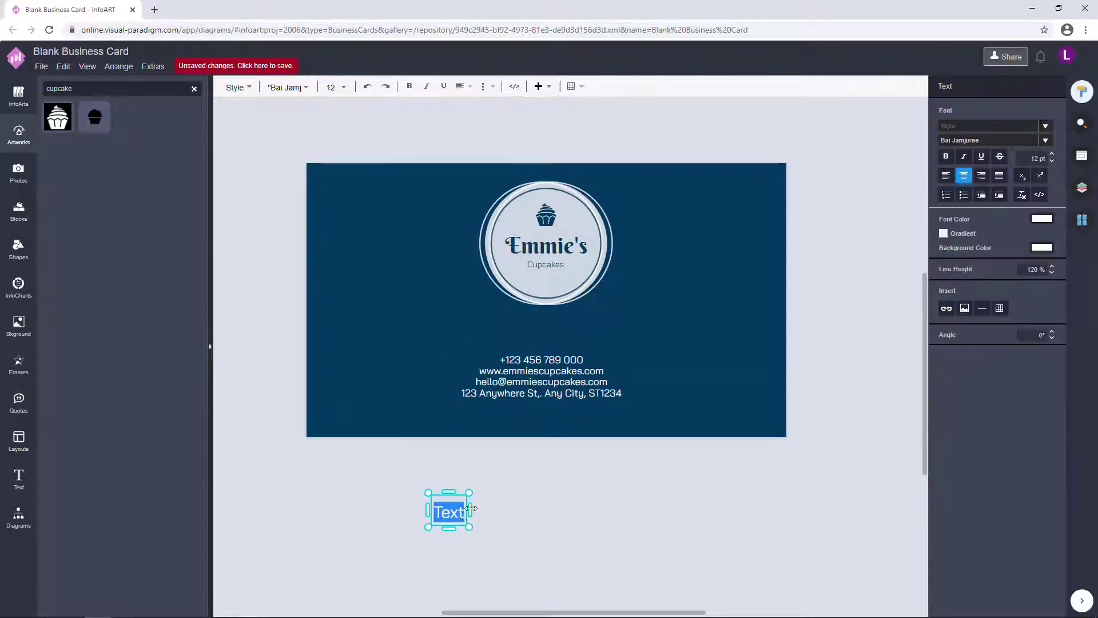
{"action": "left_click", "coordinate": [567, 510]}
{"action": "left_click", "coordinate": [572, 515]}
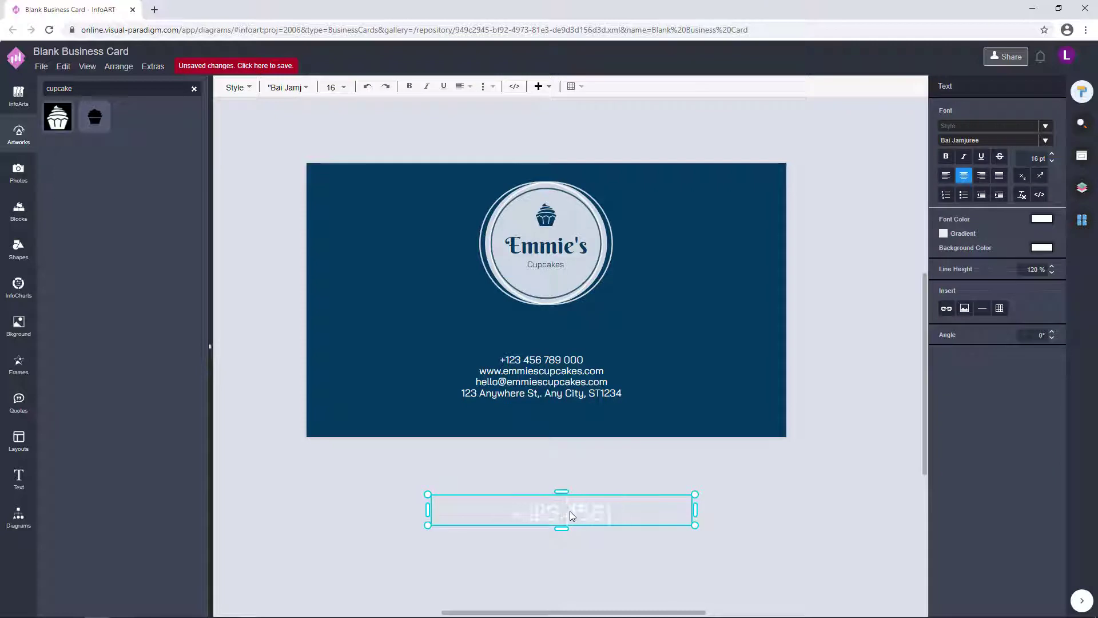
{"action": "key", "text": "ctrl+v"}
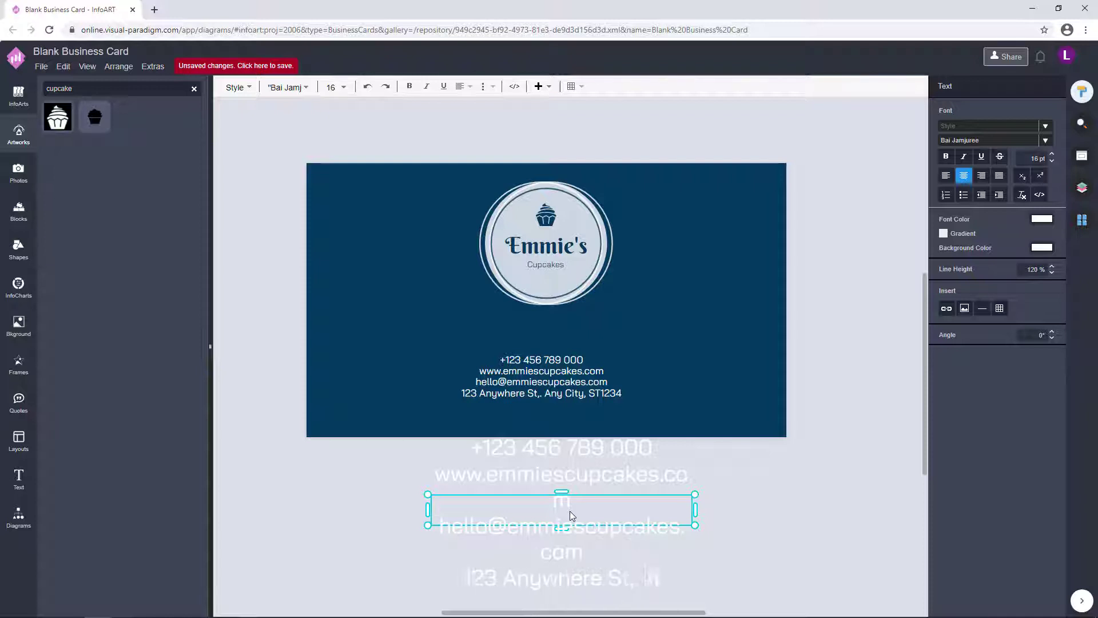
{"action": "key", "text": "Escape"}
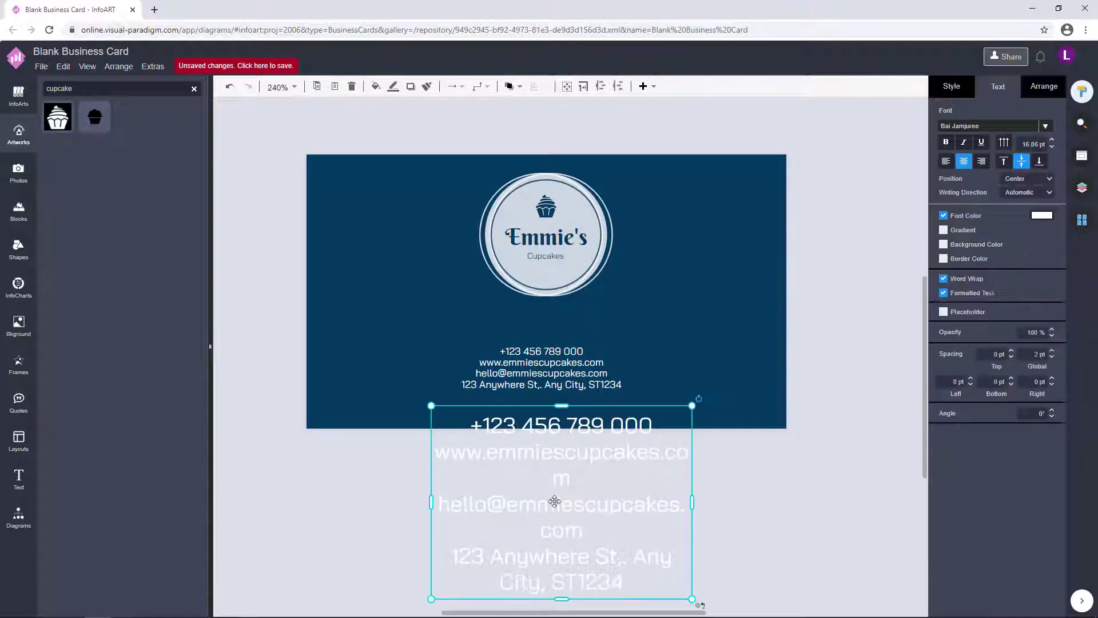
{"action": "left_click_drag", "start_coordinate": [694, 501], "coordinate": [833, 503]}
{"action": "left_click_drag", "start_coordinate": [607, 600], "coordinate": [624, 484]}
{"action": "double_click", "coordinate": [630, 486]}
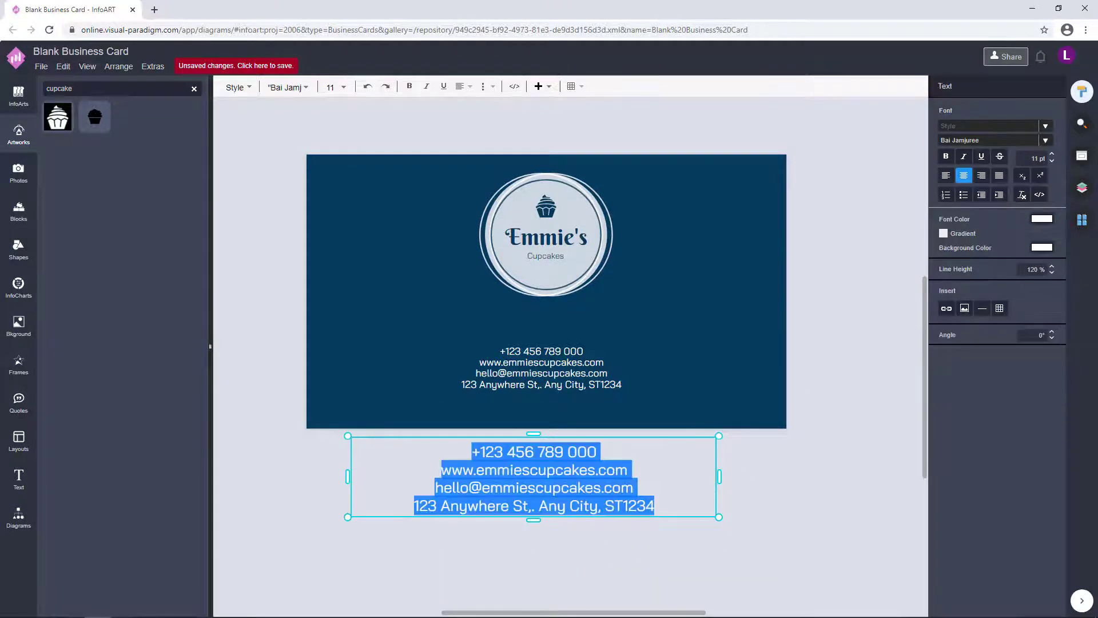
{"action": "key", "text": "ctrl+z"}
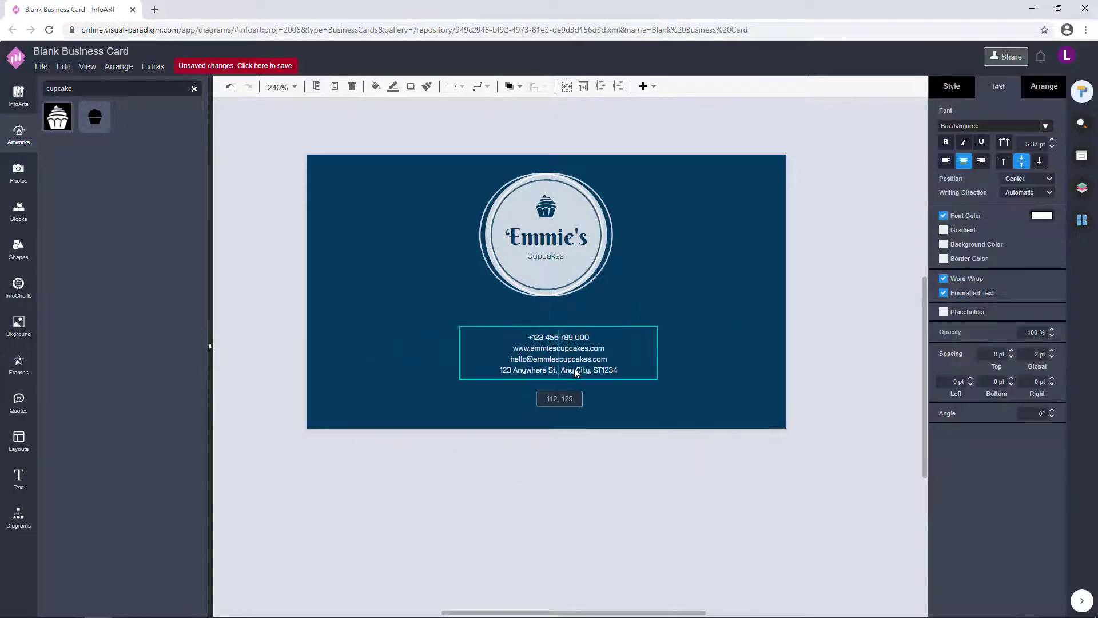
- Move the contact text up directly under the logo and select everything together
{"action": "left_click_drag", "start_coordinate": [578, 380], "coordinate": [593, 391]}
{"action": "left_click_drag", "start_coordinate": [757, 318], "coordinate": [745, 292]}
{"action": "left_click", "coordinate": [743, 292]}
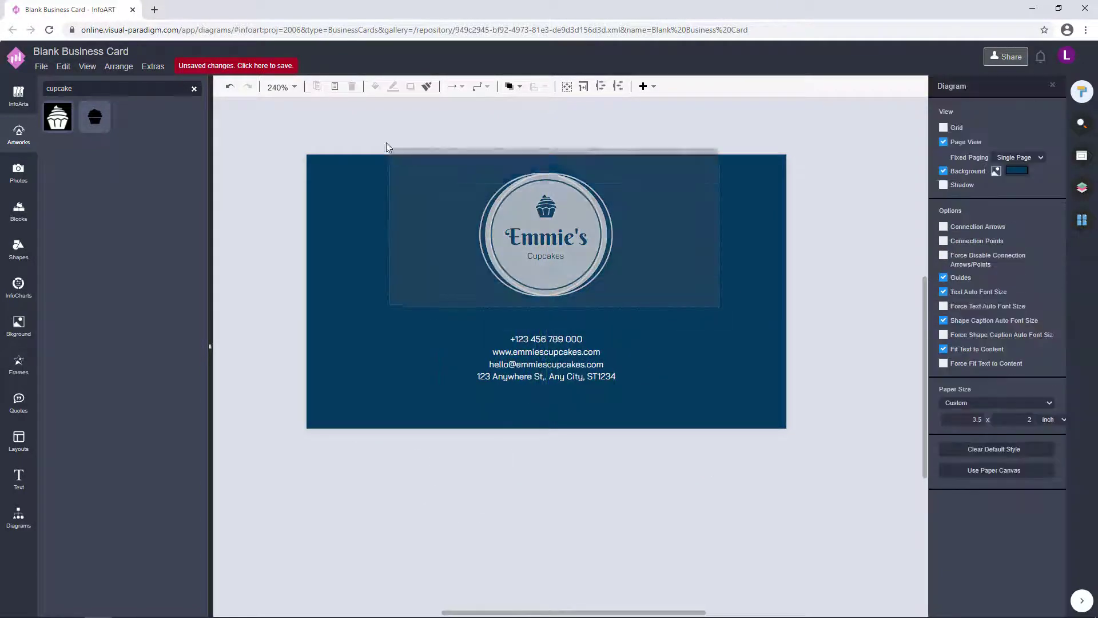
{"action": "key", "text": "ctrl+a"}
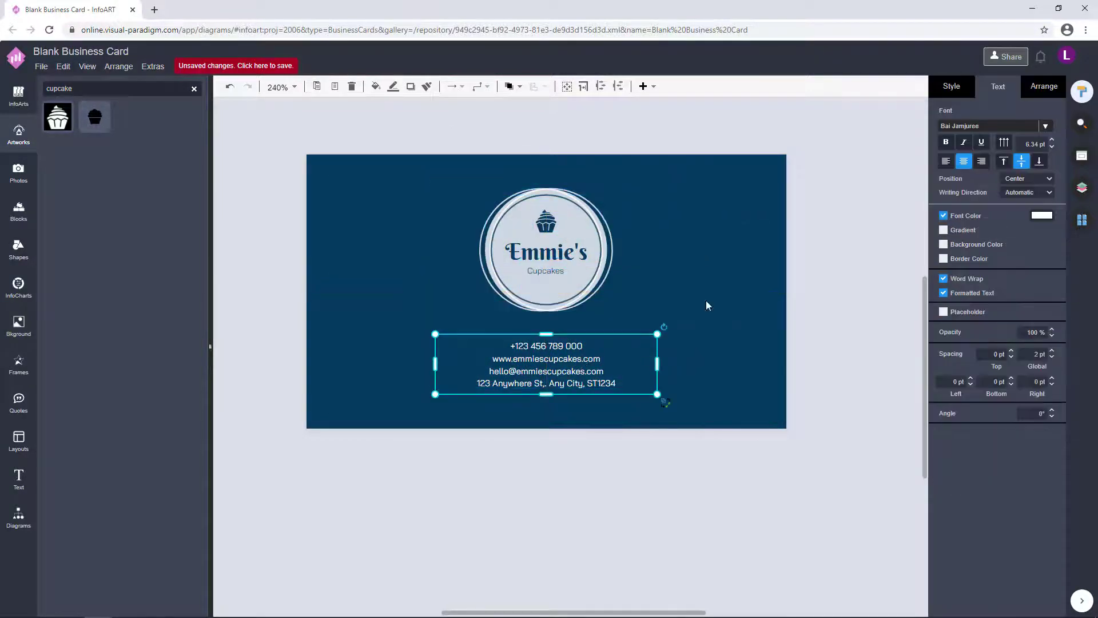
- Place a rectangle at the card's top-left corner with its fill turned on and set to white
{"action": "left_click", "coordinate": [709, 303]}
{"action": "left_click", "coordinate": [566, 384]}
{"action": "left_click", "coordinate": [1082, 221]}
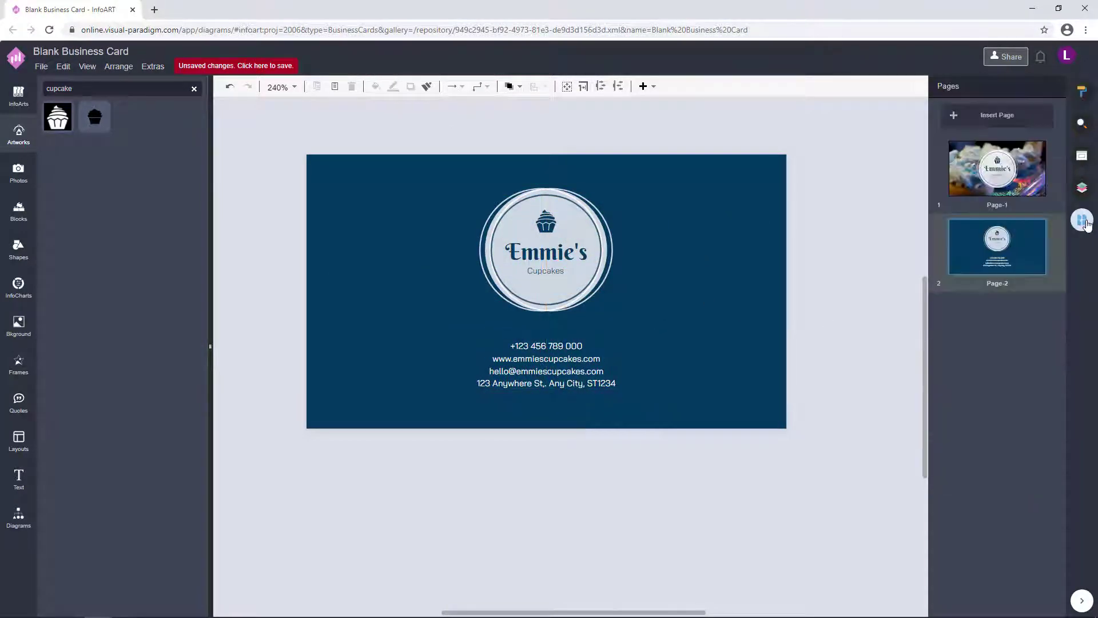
{"action": "left_click", "coordinate": [18, 518]}
{"action": "left_click_drag", "start_coordinate": [58, 172], "coordinate": [389, 215]}
{"action": "left_click", "coordinate": [1083, 92]}
{"action": "left_click", "coordinate": [952, 86]}
{"action": "left_click", "coordinate": [944, 166]}
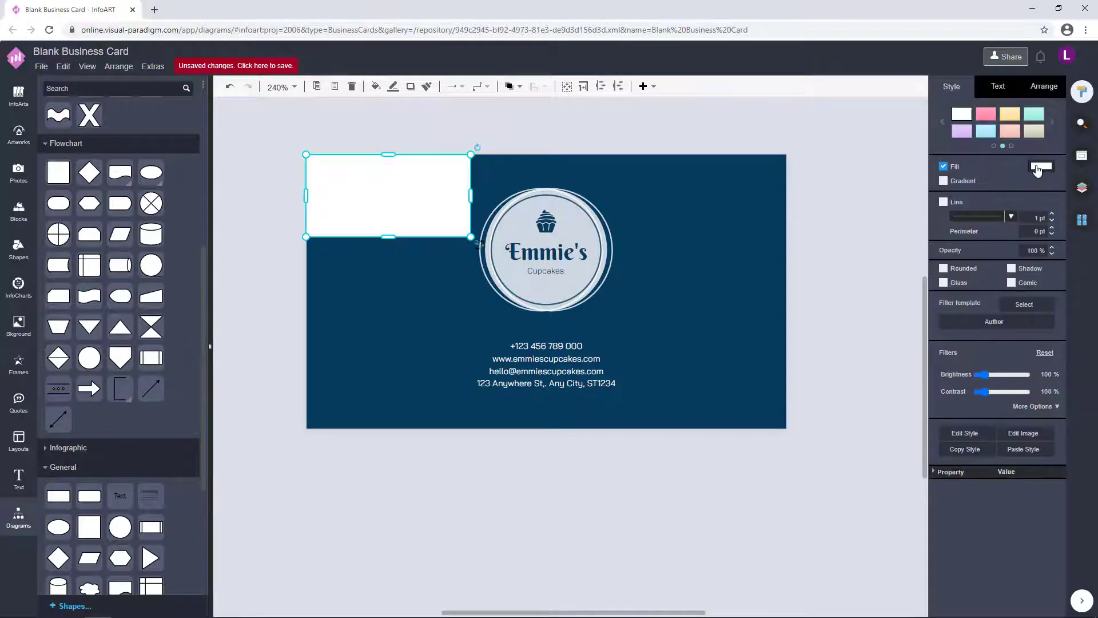
{"action": "left_click", "coordinate": [1043, 166]}
{"action": "left_click", "coordinate": [1012, 428]}
- Resize the white rectangle into a thin full-height strip along the card's left edge
{"action": "left_click_drag", "start_coordinate": [472, 195], "coordinate": [318, 196]}
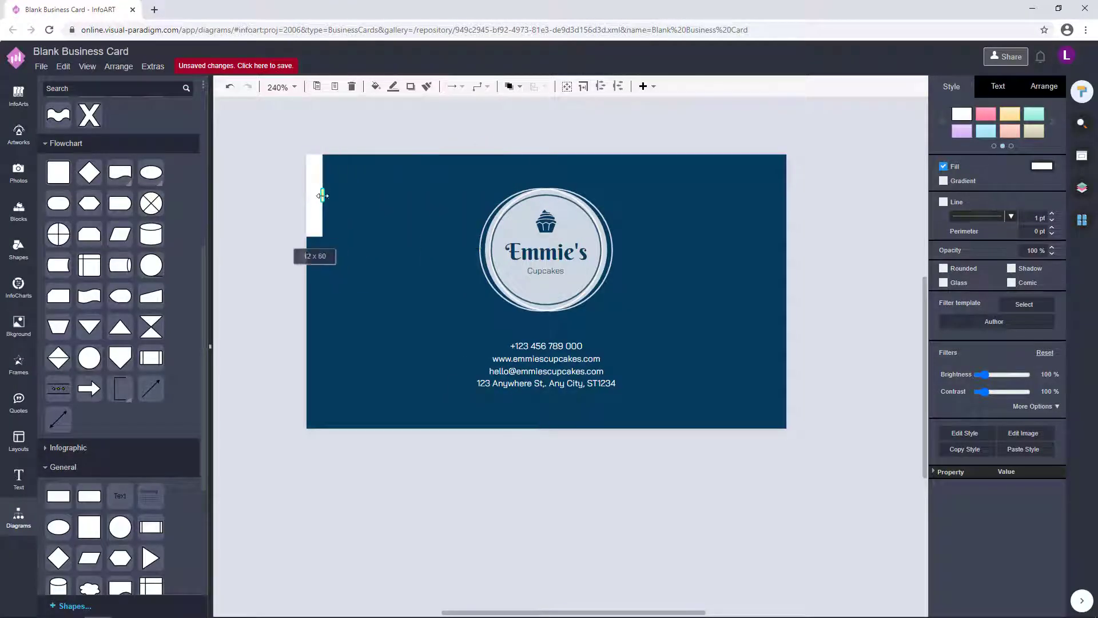
{"action": "left_click_drag", "start_coordinate": [319, 236], "coordinate": [360, 429]}
{"action": "left_click_drag", "start_coordinate": [361, 292], "coordinate": [781, 286]}
{"action": "left_click", "coordinate": [846, 306]}
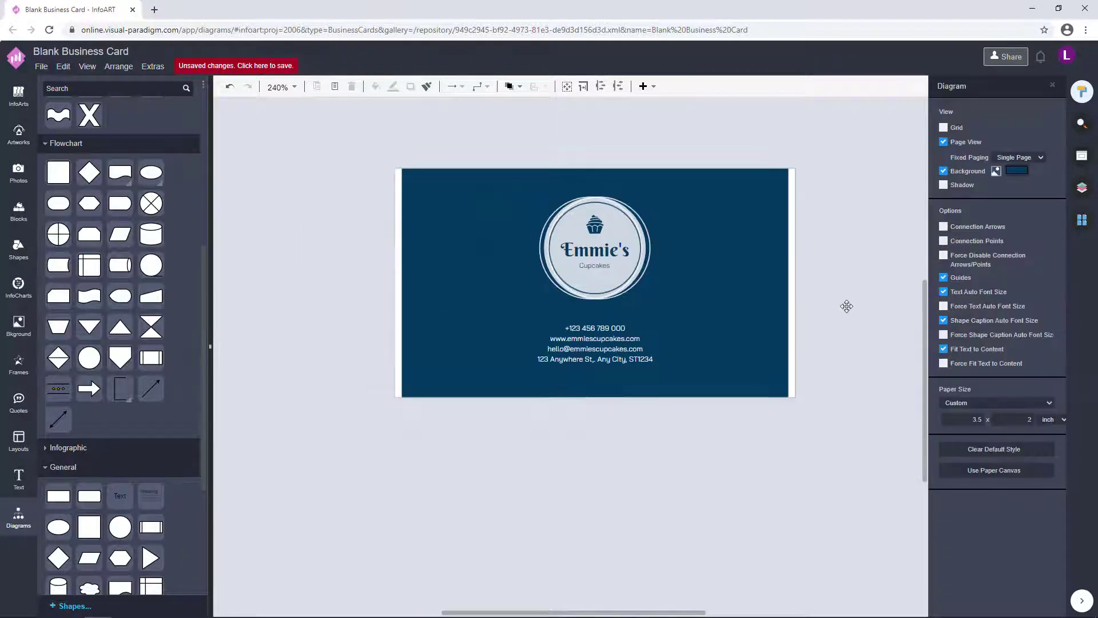
- Select the logo and contact text block, then compare the card's front and back pages
{"action": "left_click", "coordinate": [572, 366]}
{"action": "left_click", "coordinate": [694, 315]}
{"action": "left_click", "coordinate": [549, 316]}
{"action": "left_click", "coordinate": [618, 367]}
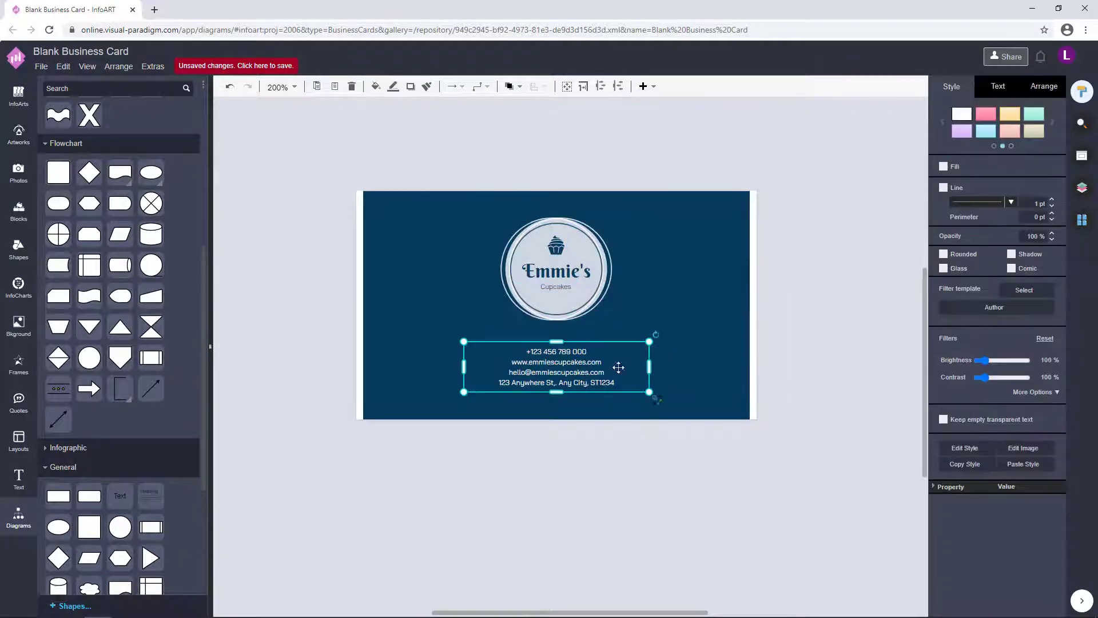
{"action": "left_click", "coordinate": [1082, 220]}
{"action": "left_click", "coordinate": [997, 169]}
{"action": "left_click", "coordinate": [991, 252]}
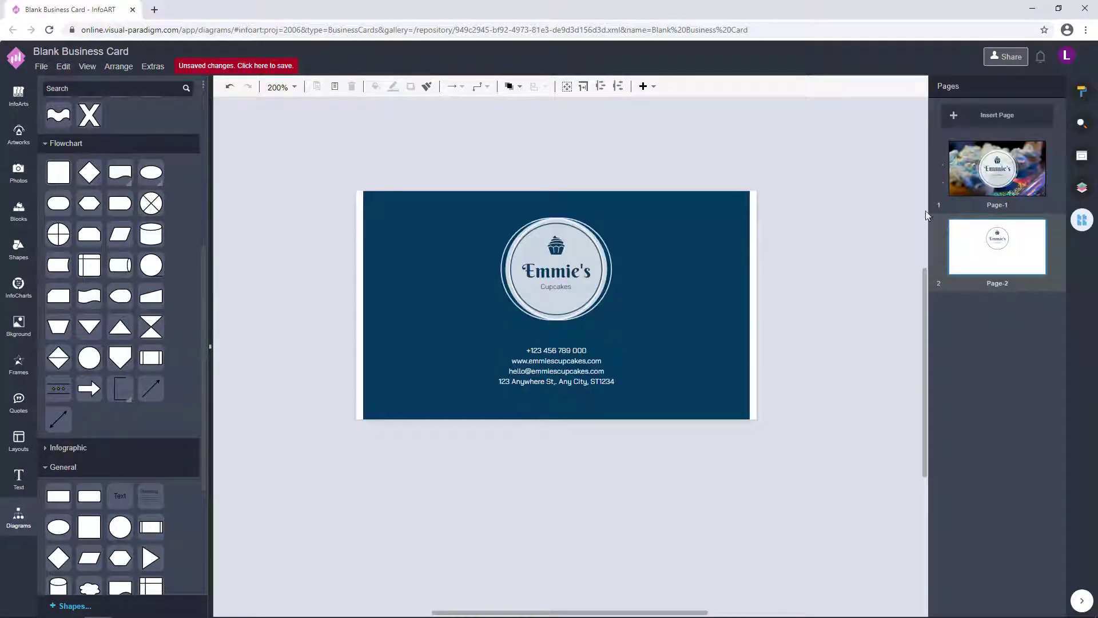
{"action": "left_click", "coordinate": [1026, 188]}
{"action": "left_click", "coordinate": [997, 246]}
- Move the white strip flush against the navy card's right edge
{"action": "left_click_drag", "start_coordinate": [368, 289], "coordinate": [755, 302]}
{"action": "key", "text": "ctrl+z"}
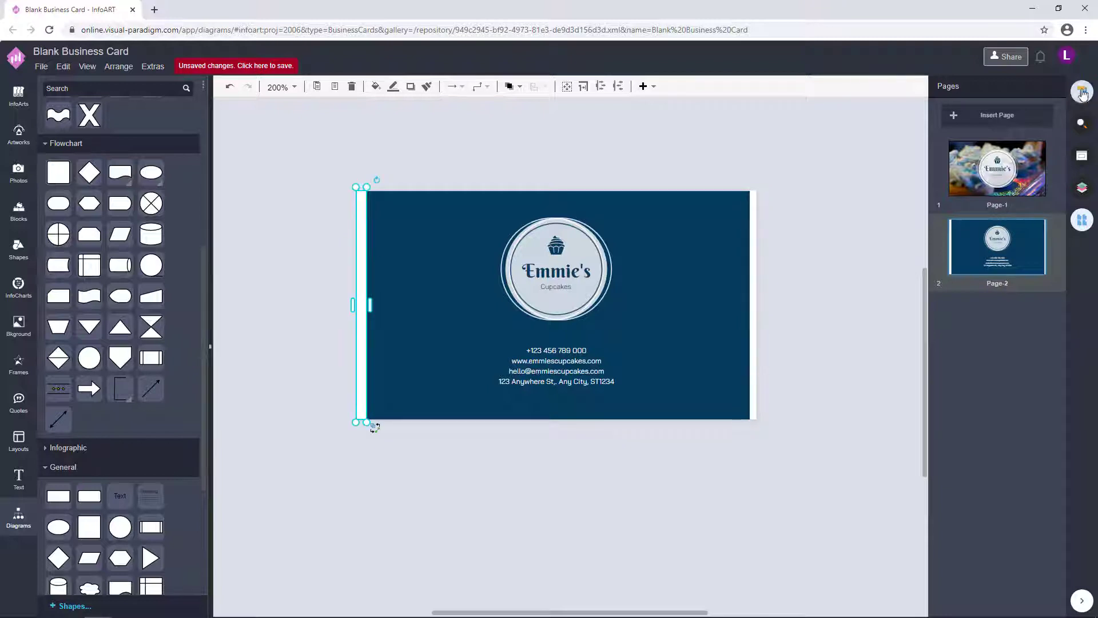
{"action": "key", "text": "ctrl+y"}
{"action": "left_click_drag", "start_coordinate": [755, 324], "coordinate": [748, 336]}
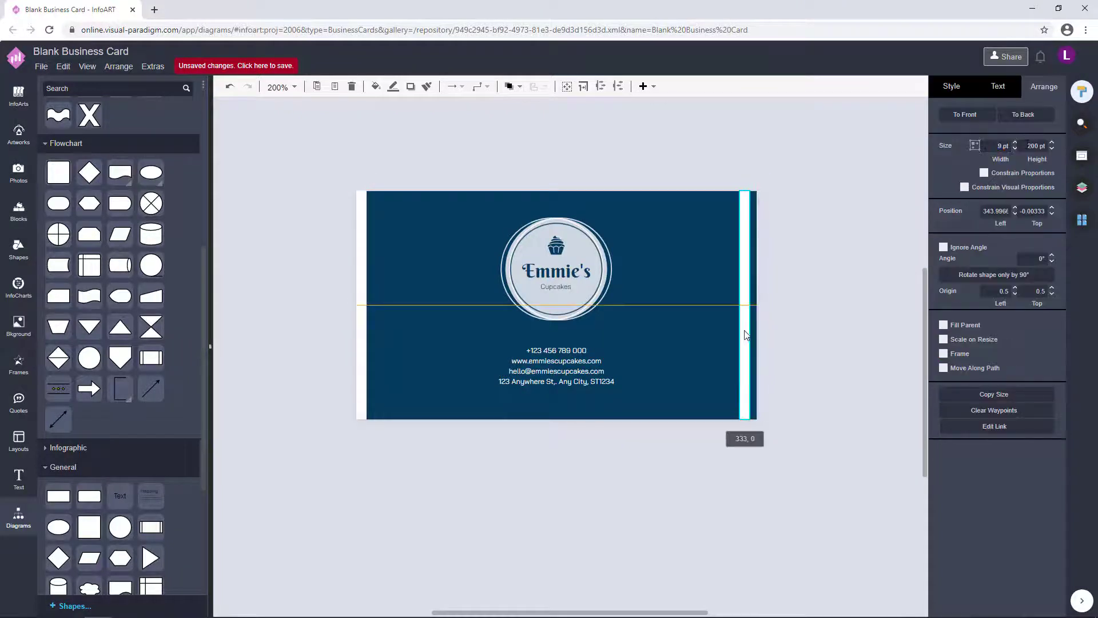
{"action": "left_click", "coordinate": [801, 343]}
- Enlarge the logo group slightly and shift the contact text a little
{"action": "left_click", "coordinate": [556, 366]}
{"action": "left_click_drag", "start_coordinate": [427, 166], "coordinate": [673, 353]}
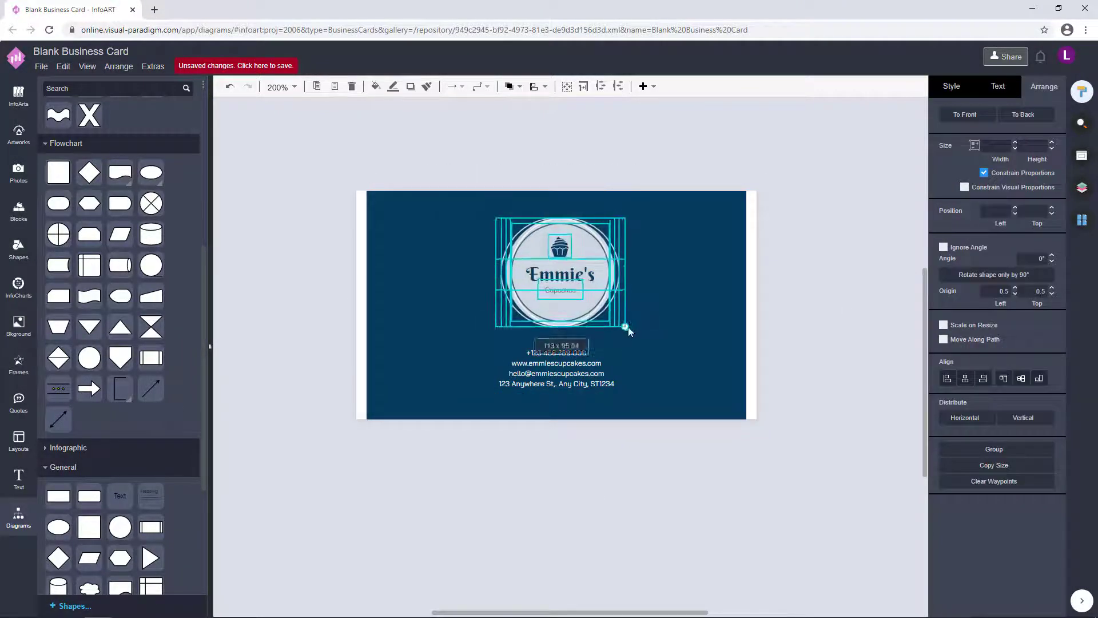
{"action": "left_click_drag", "start_coordinate": [628, 326], "coordinate": [635, 335]}
{"action": "left_click_drag", "start_coordinate": [577, 372], "coordinate": [577, 374]}
- Select the logo and contact details together, then reselect the contact details block
{"action": "left_click_drag", "start_coordinate": [405, 167], "coordinate": [641, 332]}
{"action": "left_click", "coordinate": [572, 372]}
{"action": "left_click_drag", "start_coordinate": [464, 166], "coordinate": [674, 356]}
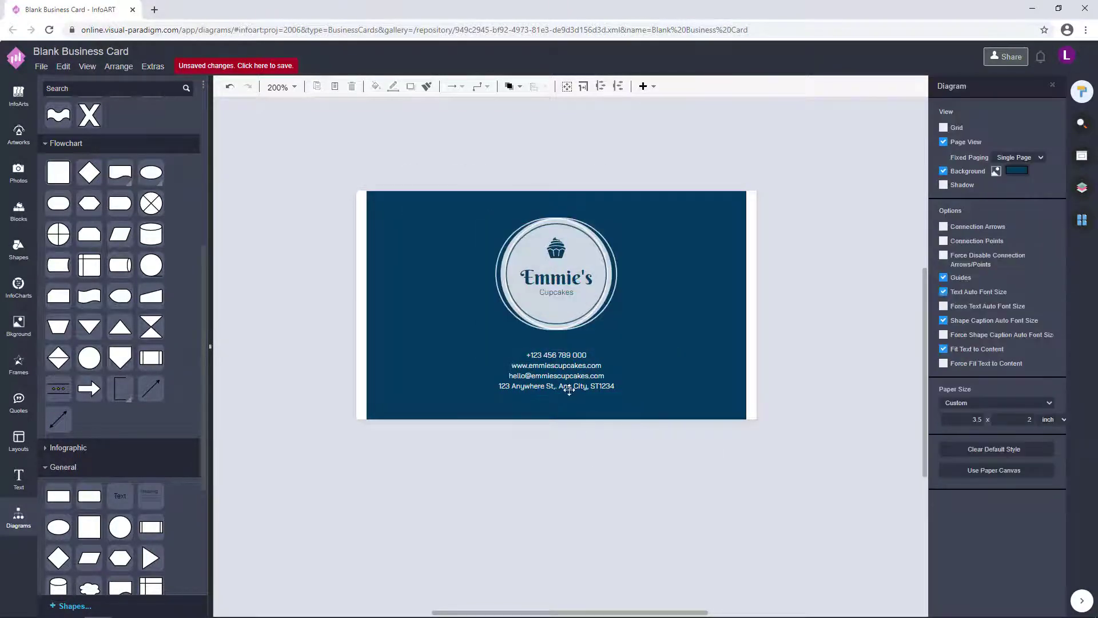
{"action": "key", "text": "ctrl+a"}
{"action": "left_click", "coordinate": [635, 478]}
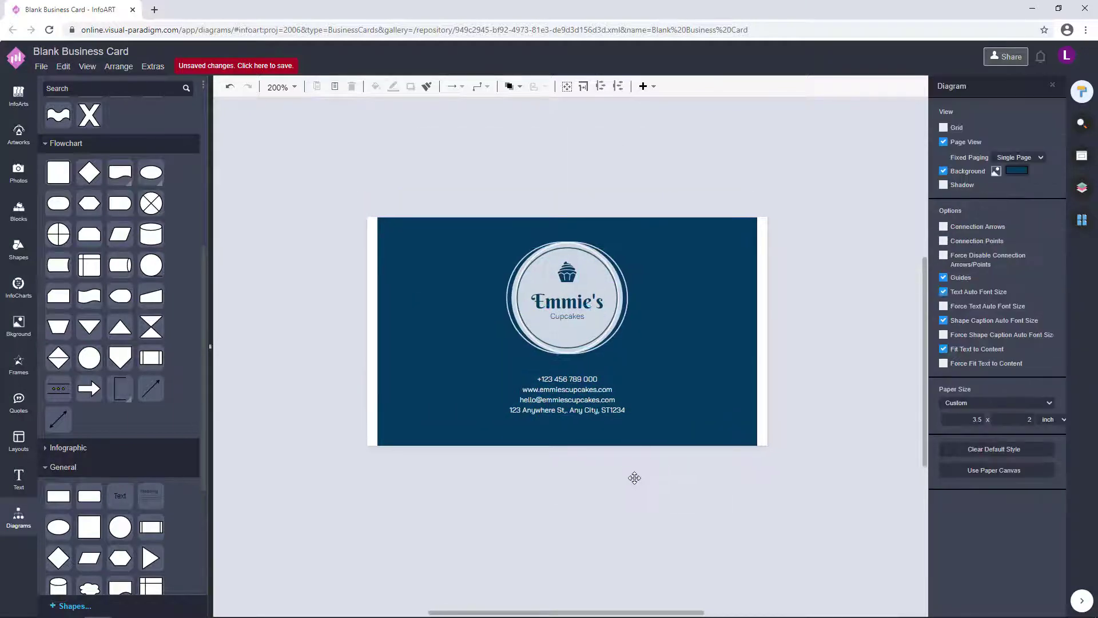
{"action": "left_click", "coordinate": [559, 420]}
{"action": "left_click", "coordinate": [589, 503]}
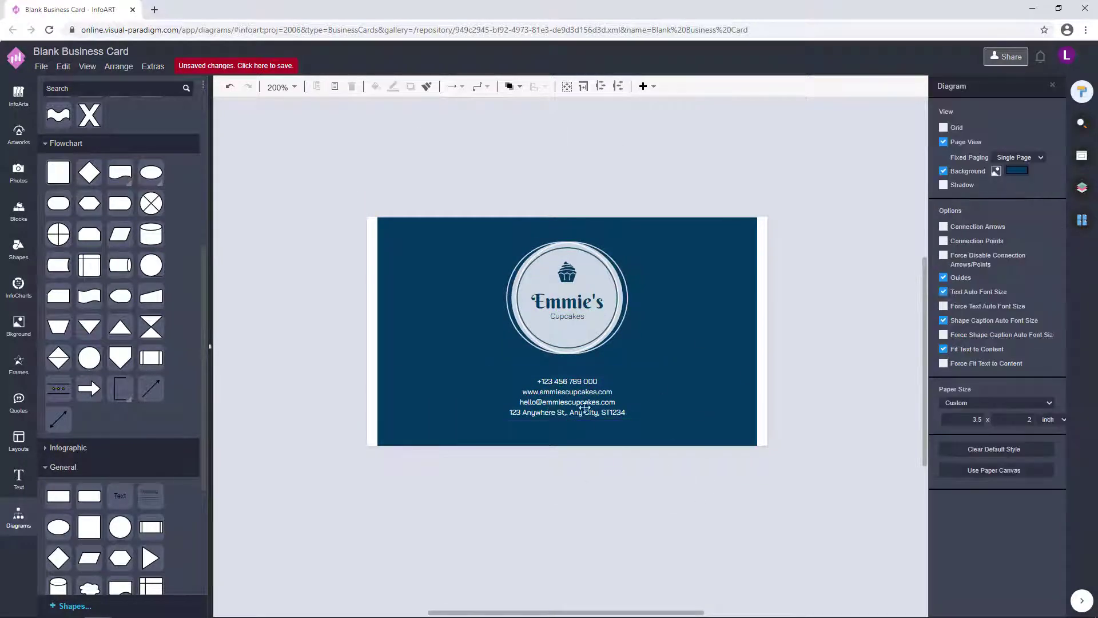
- Undo recent contact-detail changes and compare the photo front with the navy back page
{"action": "key", "text": "ctrl+z"}
{"action": "key", "text": "ctrl+z"}
{"action": "left_click", "coordinate": [834, 372]}
{"action": "key", "text": "ctrl+z"}
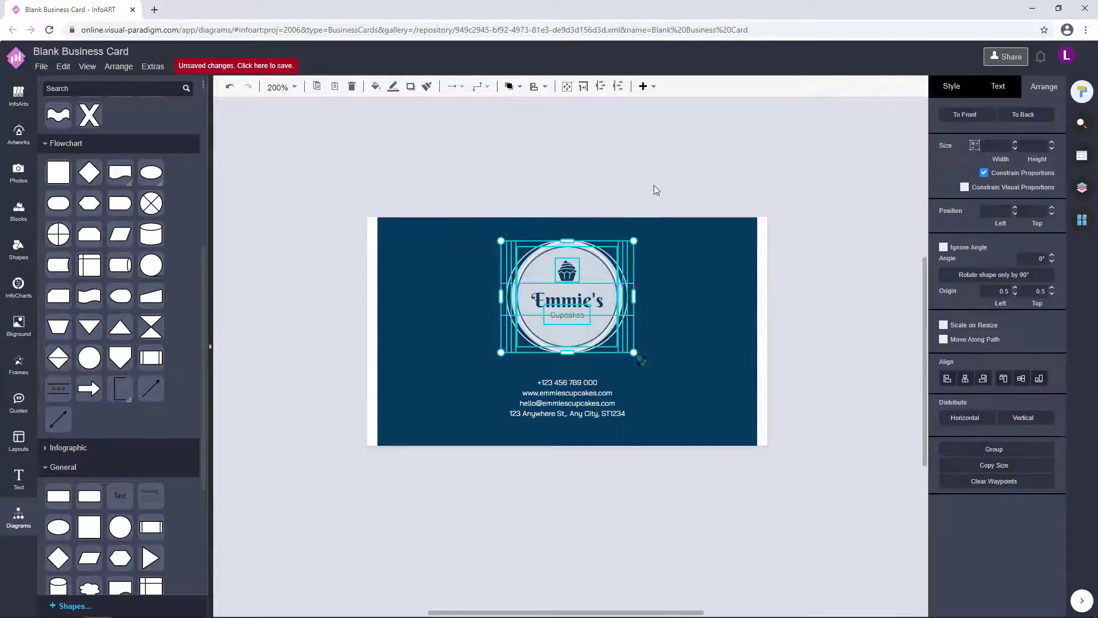
{"action": "left_click", "coordinate": [827, 283]}
{"action": "left_click", "coordinate": [1082, 219]}
{"action": "left_click", "coordinate": [998, 168]}
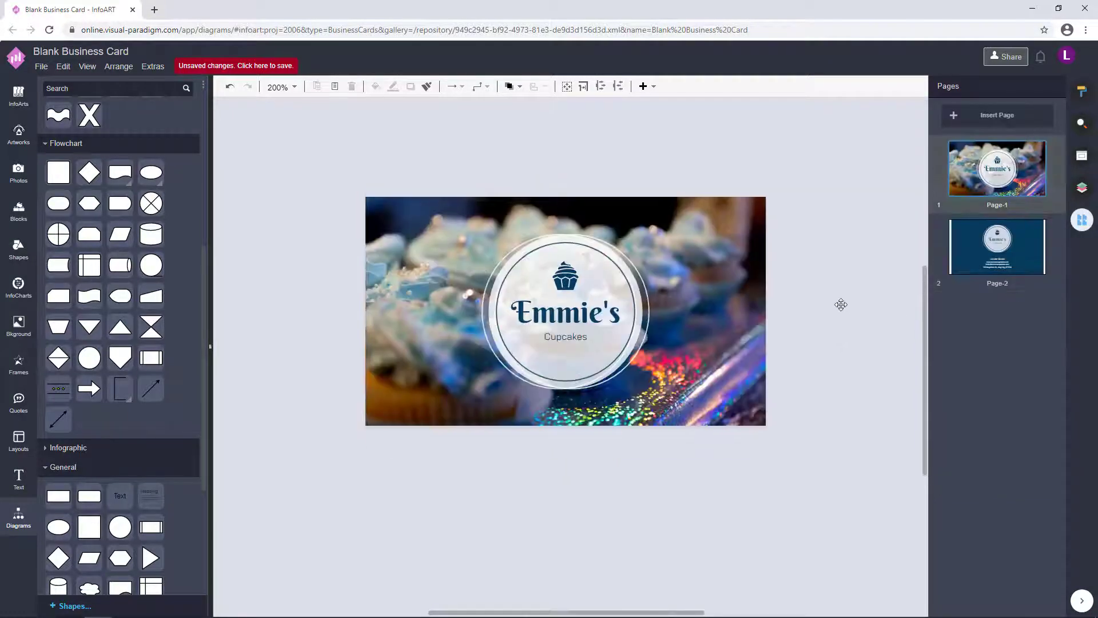
{"action": "left_click", "coordinate": [997, 246]}
- Undo several more edits to the contact details text block
{"action": "key", "text": "ctrl+z"}
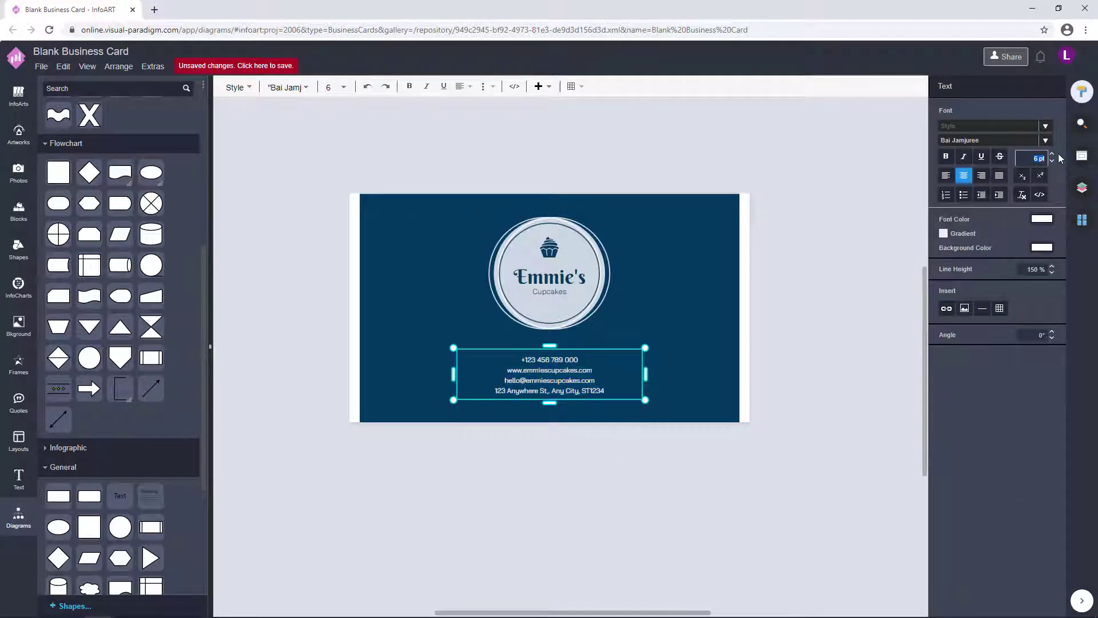
{"action": "left_click", "coordinate": [803, 370]}
{"action": "key", "text": "ctrl+z"}
{"action": "left_click", "coordinate": [772, 343]}
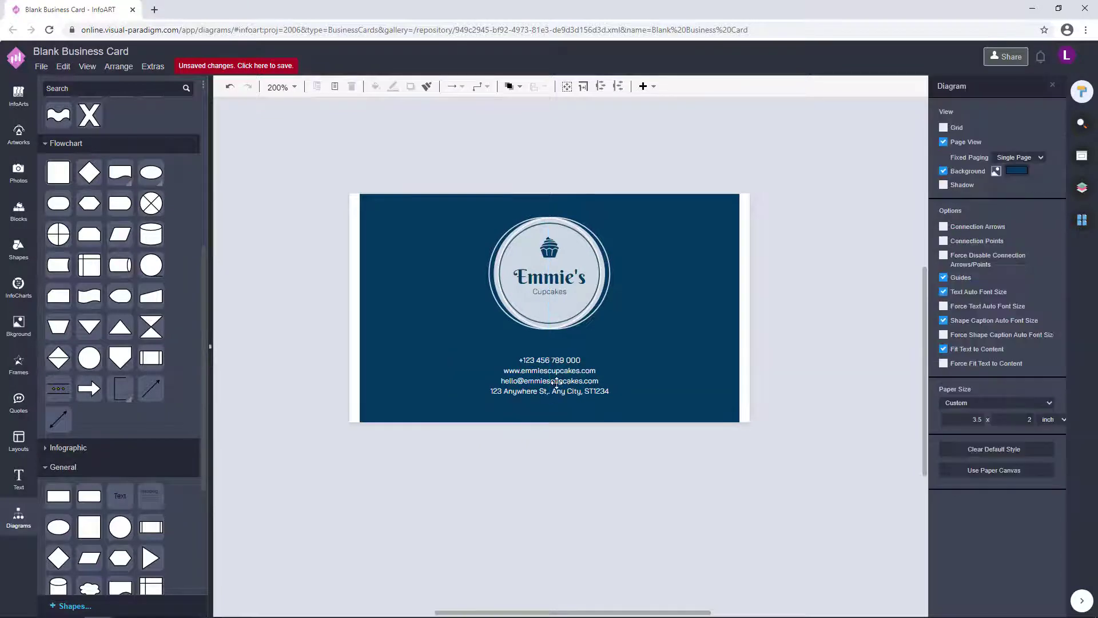
{"action": "key", "text": "ctrl+z"}
{"action": "left_click", "coordinate": [535, 372]}
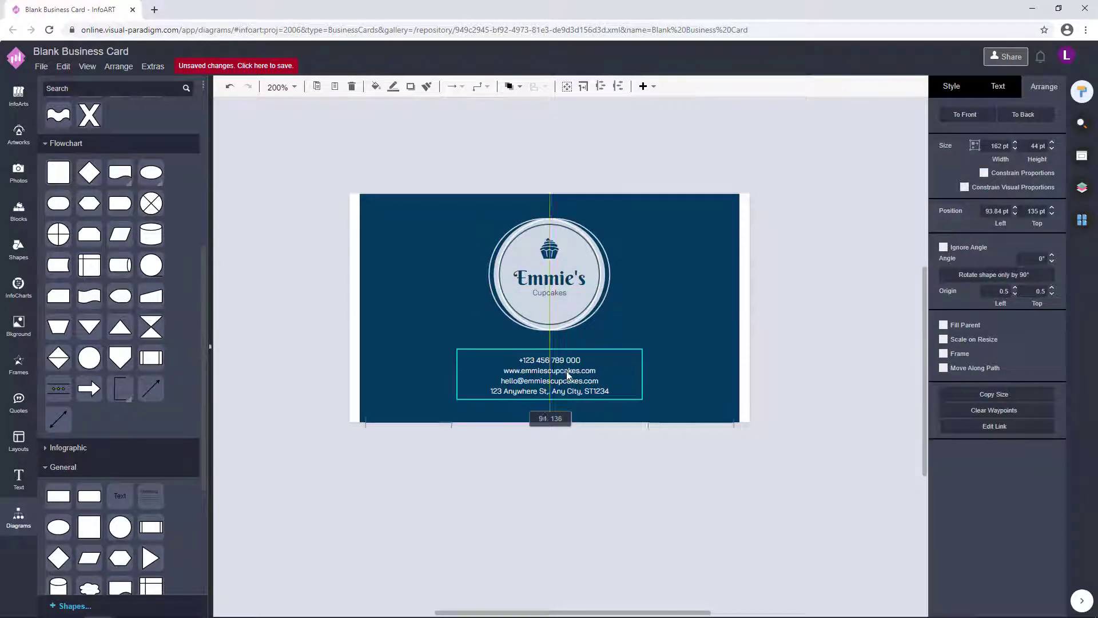
{"action": "key", "text": "ctrl+z"}
{"action": "left_click", "coordinate": [809, 314]}
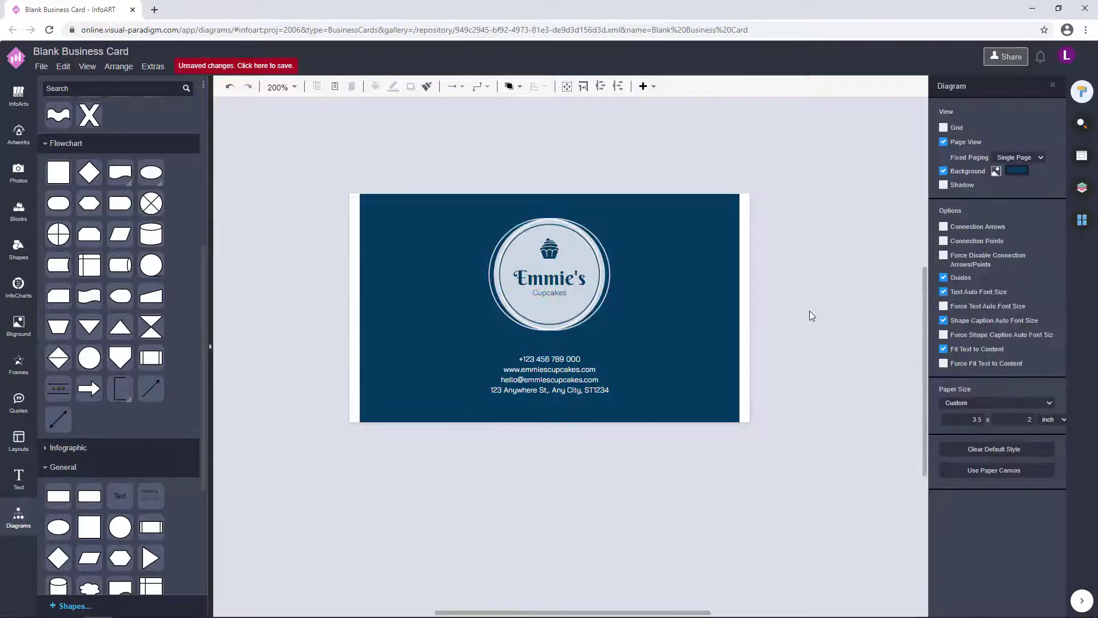
- Redo the last undone change with the logo group selected and return to the navy back page
{"action": "left_click", "coordinate": [562, 274]}
{"action": "key", "text": "ctrl+y"}
{"action": "key", "text": "ctrl+y"}
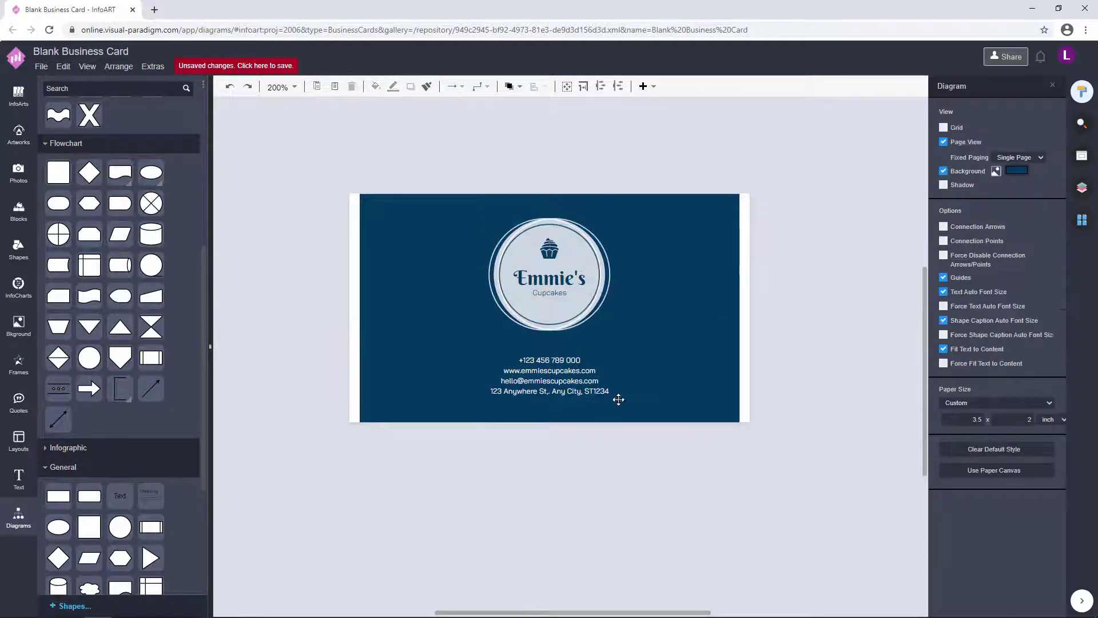
{"action": "left_click", "coordinate": [686, 156]}
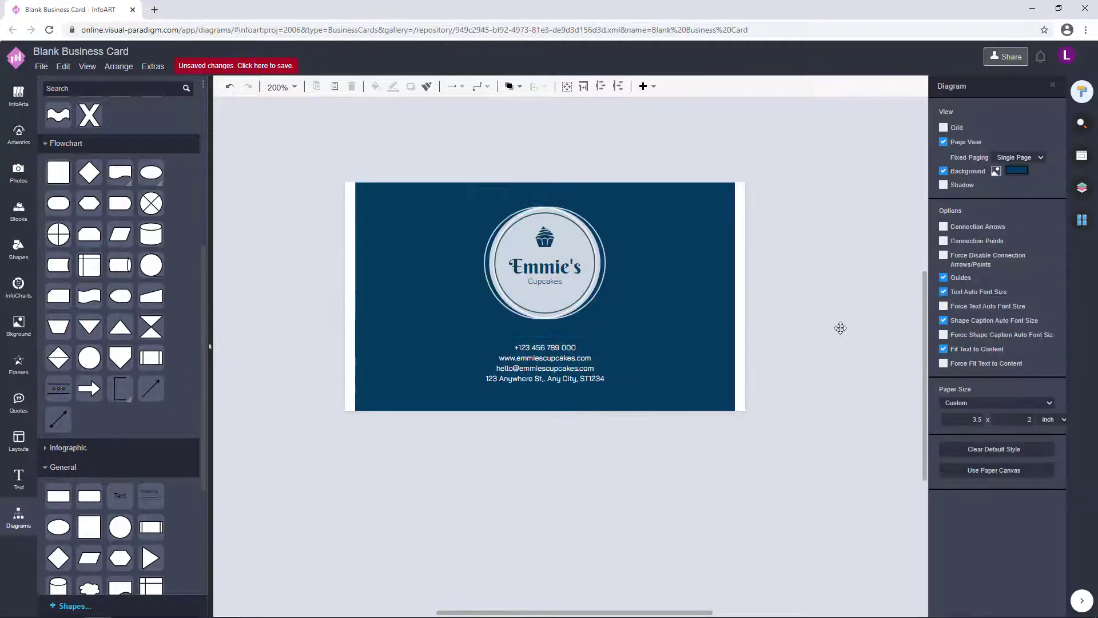
{"action": "left_click", "coordinate": [1082, 220]}
{"action": "left_click", "coordinate": [1001, 183]}
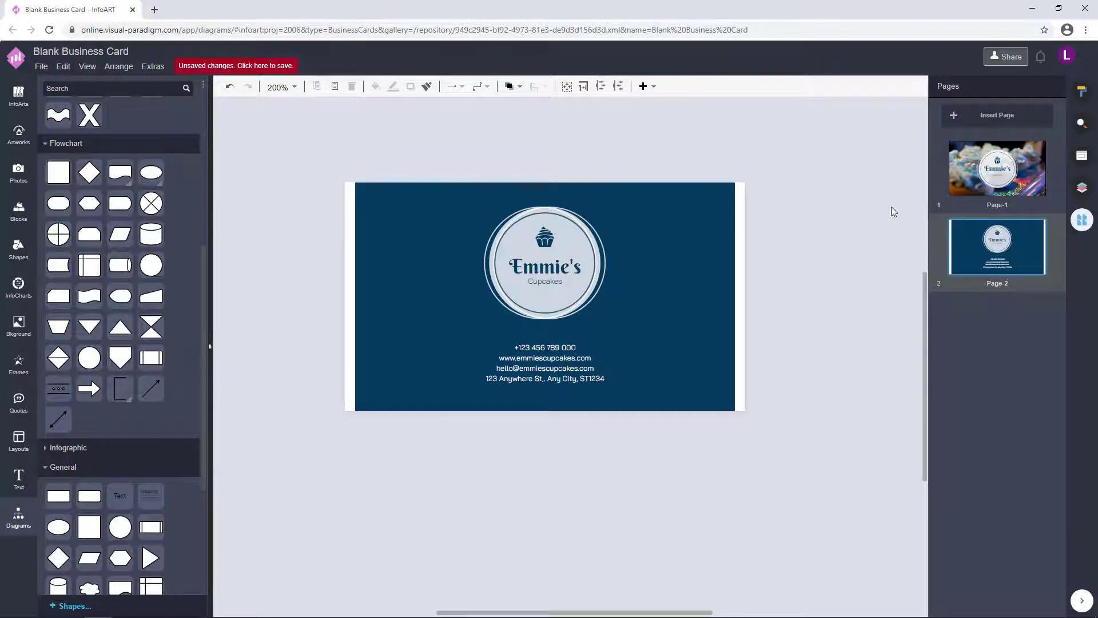
{"action": "scroll", "coordinate": [355, 483], "scroll_direction": "up", "scroll_amount": 3}
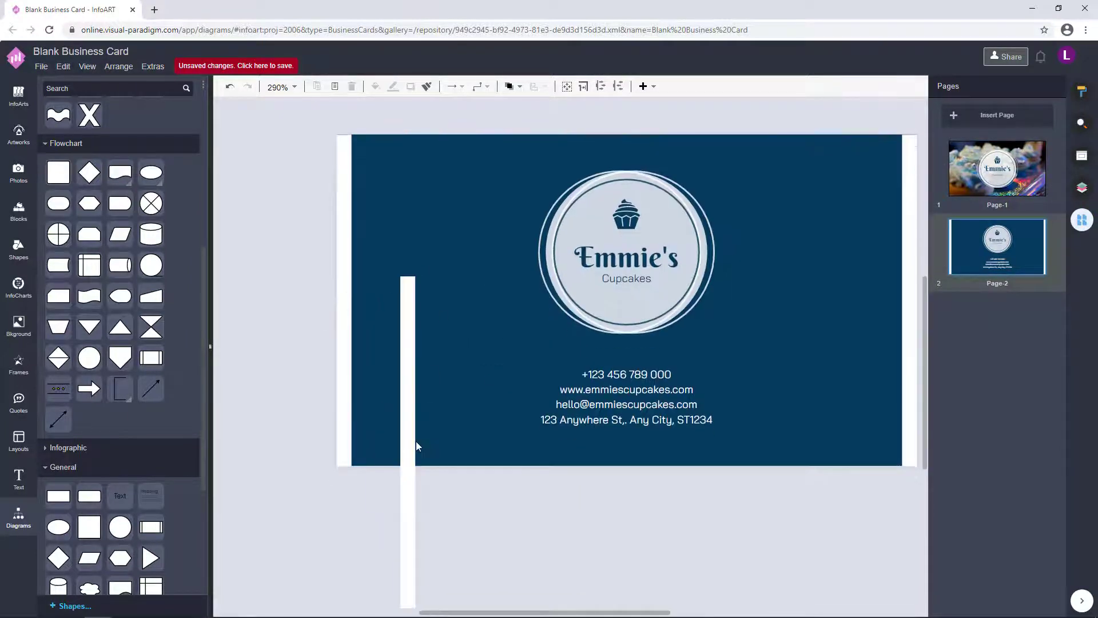
- Colour the new bar dark navy and move it onto the card's left edge
{"action": "left_click", "coordinate": [403, 447]}
{"action": "left_click", "coordinate": [1013, 84]}
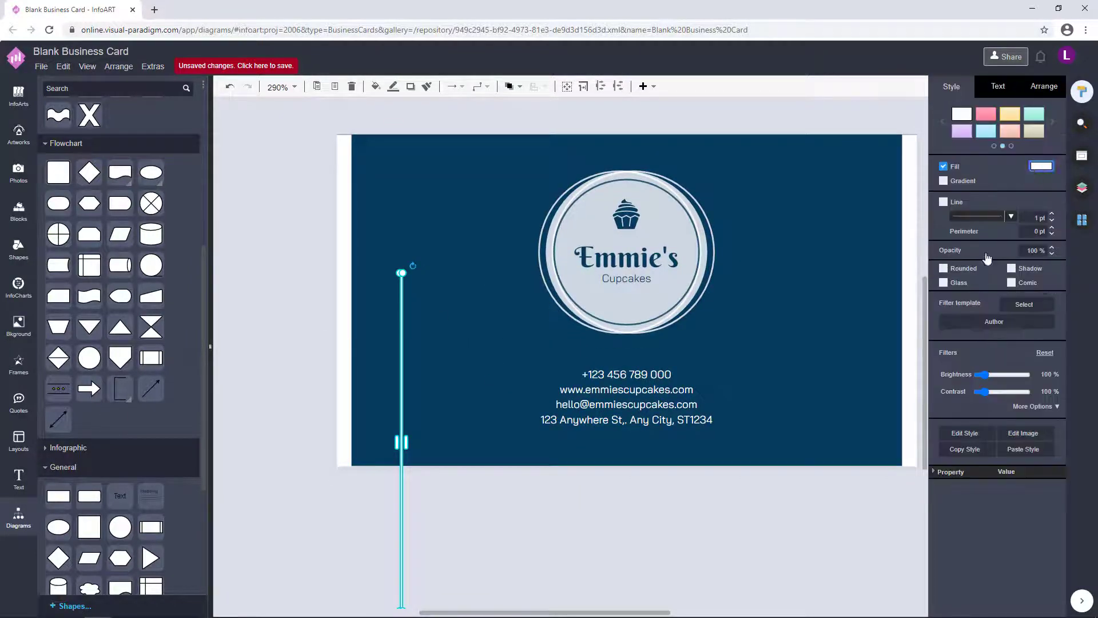
{"action": "left_click", "coordinate": [1047, 164]}
{"action": "left_click", "coordinate": [1055, 431]}
{"action": "left_click_drag", "start_coordinate": [402, 499], "coordinate": [343, 477]}
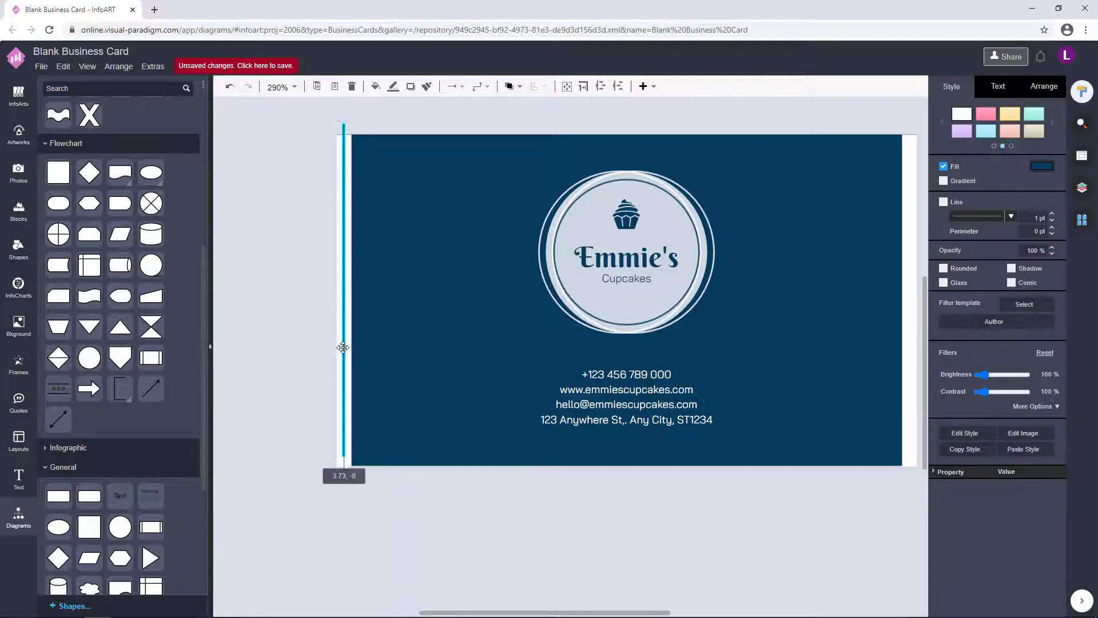
{"action": "left_click", "coordinate": [282, 380]}
- Move the navy bar across onto the card's right edge
{"action": "left_click", "coordinate": [345, 369]}
{"action": "left_click_drag", "start_coordinate": [345, 369], "coordinate": [851, 220]}
{"action": "left_click", "coordinate": [433, 463]}
{"action": "scroll", "coordinate": [764, 267], "scroll_direction": "up", "scroll_amount": 5}
{"action": "scroll", "coordinate": [764, 266], "scroll_direction": "right", "scroll_amount": 3}
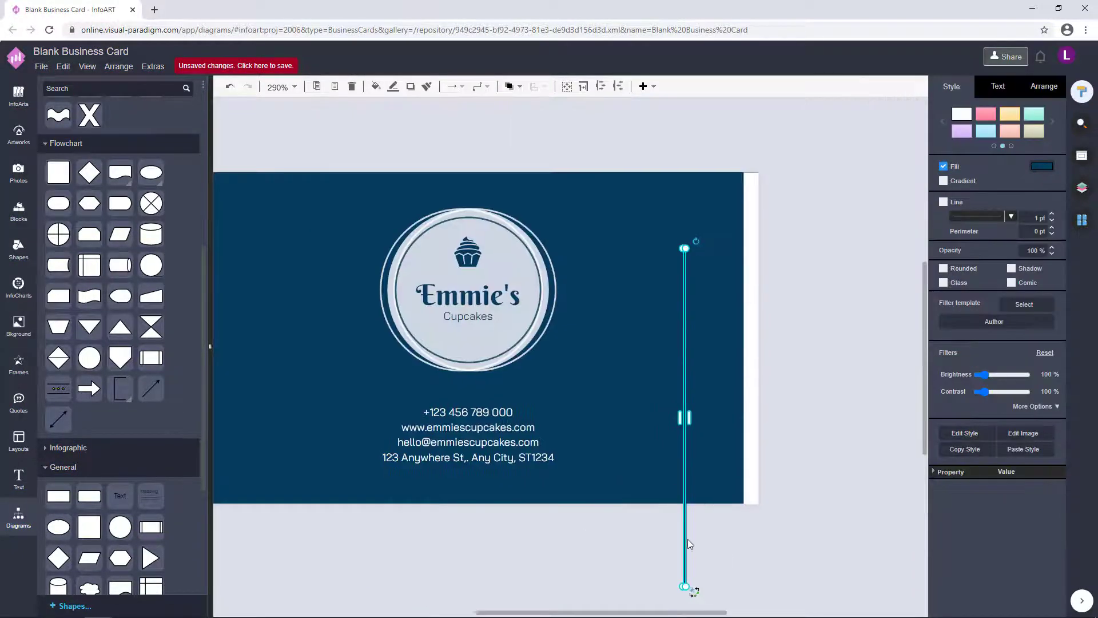
{"action": "left_click_drag", "start_coordinate": [690, 546], "coordinate": [749, 475]}
{"action": "left_click", "coordinate": [826, 427]}
- Check the left edge stripe, then switch to the photo front page
{"action": "scroll", "coordinate": [857, 431], "scroll_direction": "down", "scroll_amount": 1}
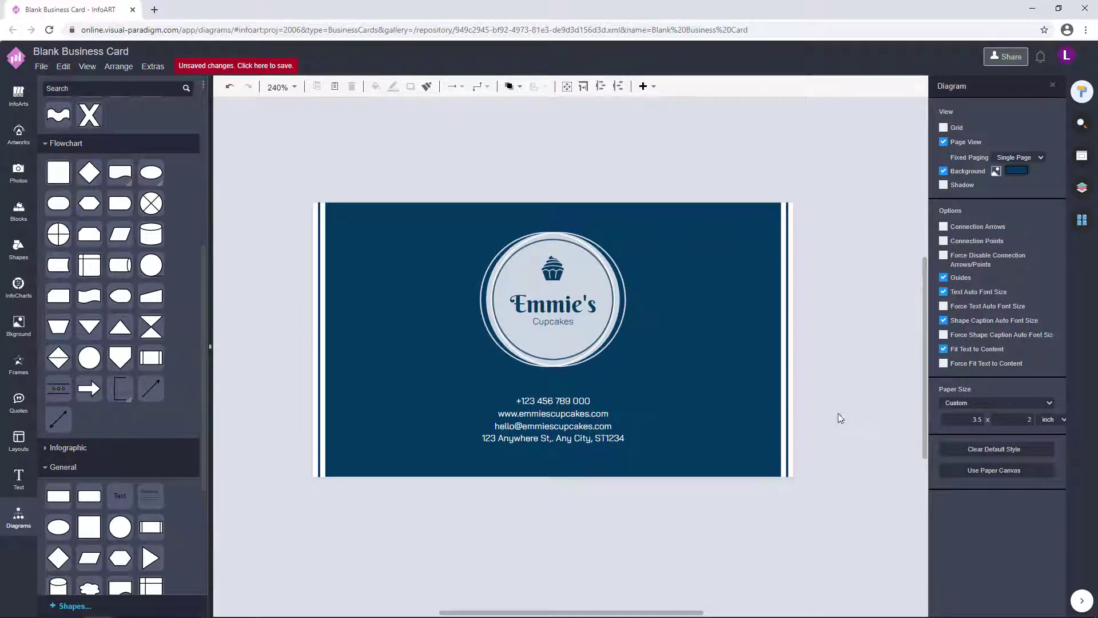
{"action": "scroll", "coordinate": [849, 424], "scroll_direction": "down", "scroll_amount": 1}
{"action": "left_click", "coordinate": [302, 297]}
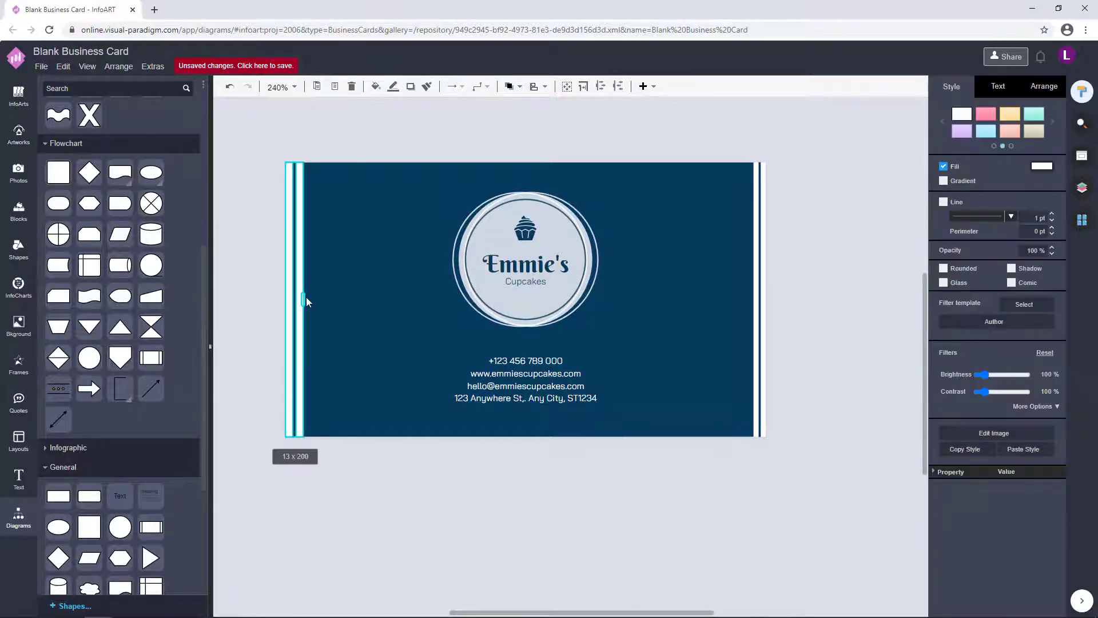
{"action": "left_click", "coordinate": [818, 334]}
{"action": "scroll", "coordinate": [819, 335], "scroll_direction": "down", "scroll_amount": 1}
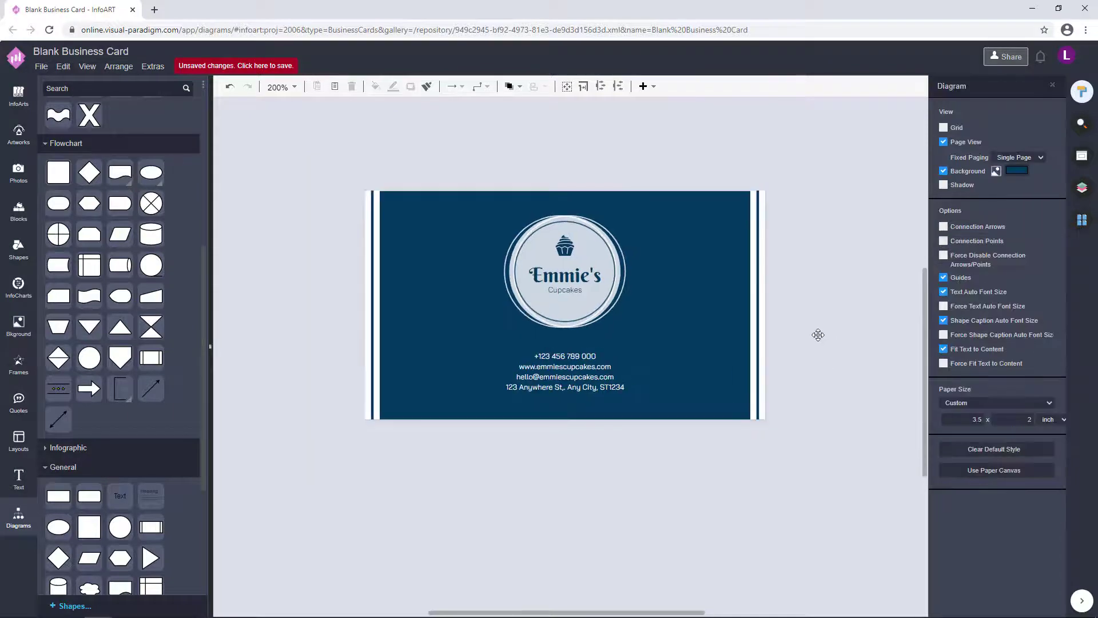
{"action": "left_click", "coordinate": [1083, 221]}
{"action": "left_click", "coordinate": [997, 168]}
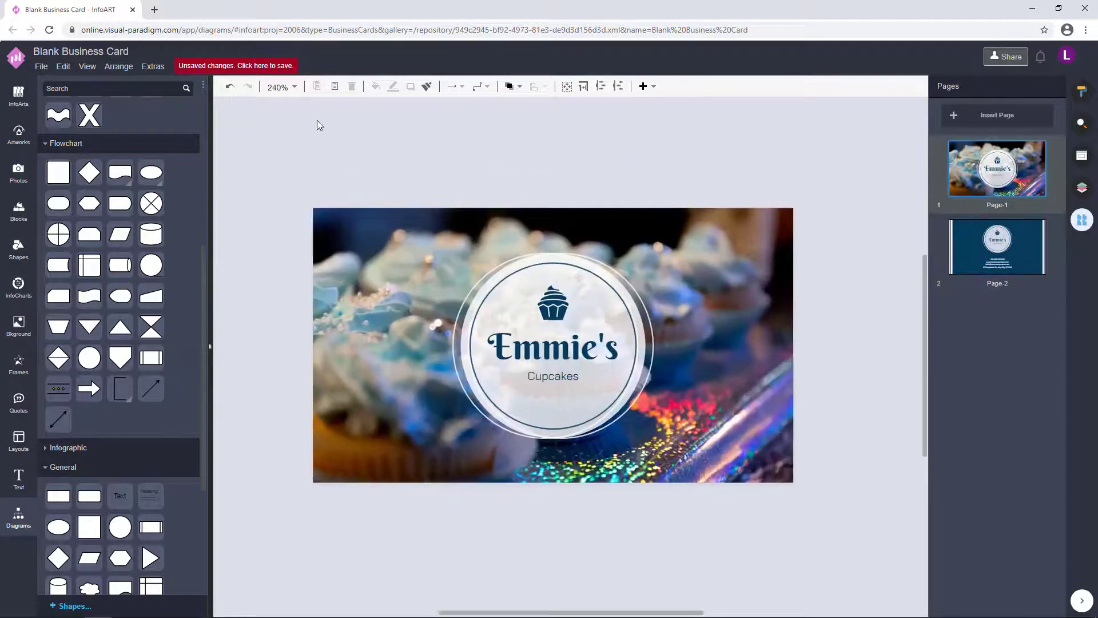
- Save the card to VP Online as 'Galaxy Cupcakes Photo Bakery Bussiness Card'
{"action": "left_click", "coordinate": [286, 66]}
{"action": "type", "text": "Galaxy"}
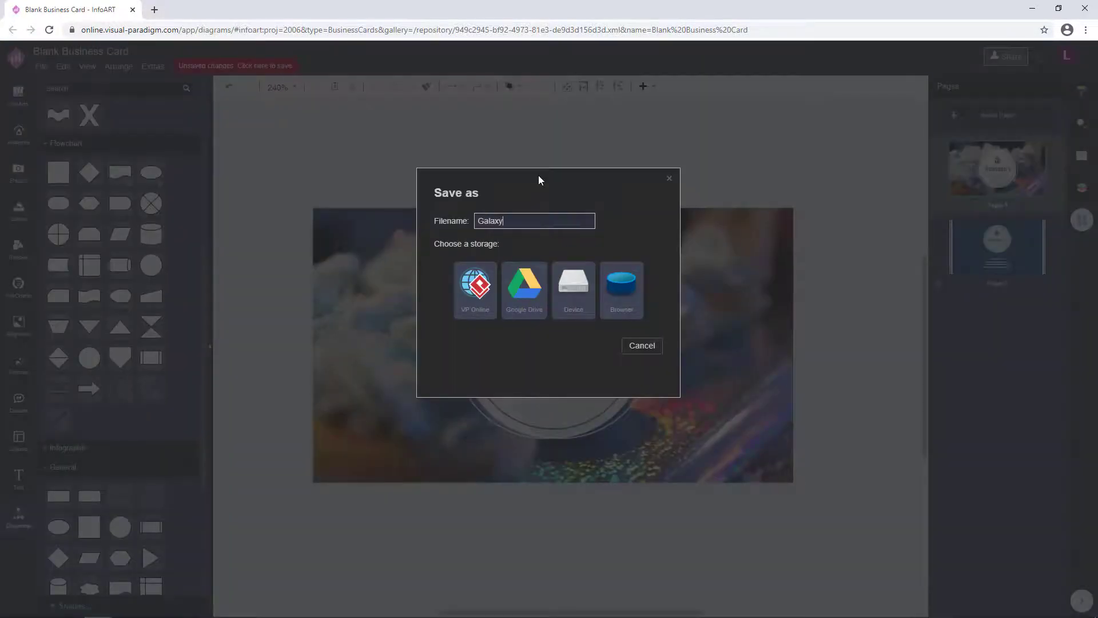
{"action": "type", "text": " Cupcakes Photo Bakery Bussiness Card"}
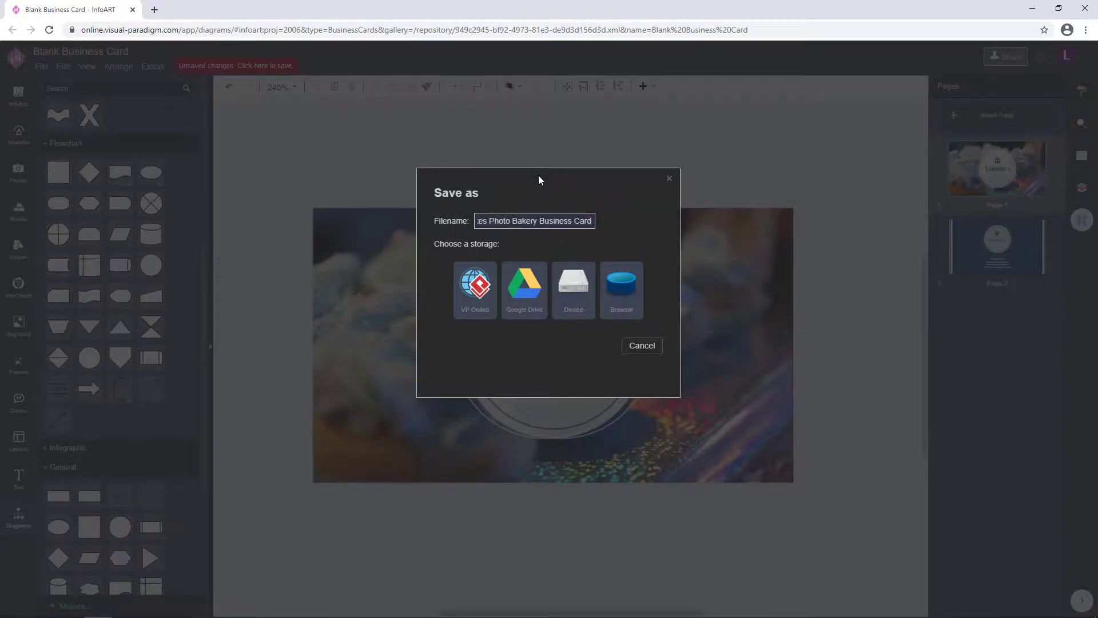
{"action": "left_click", "coordinate": [472, 287]}
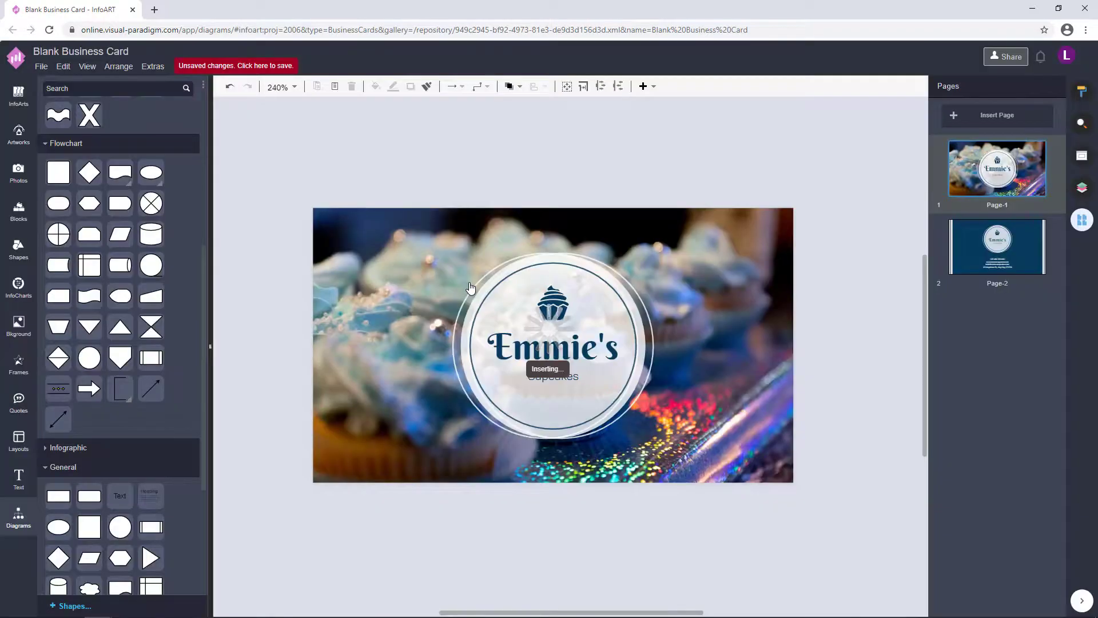